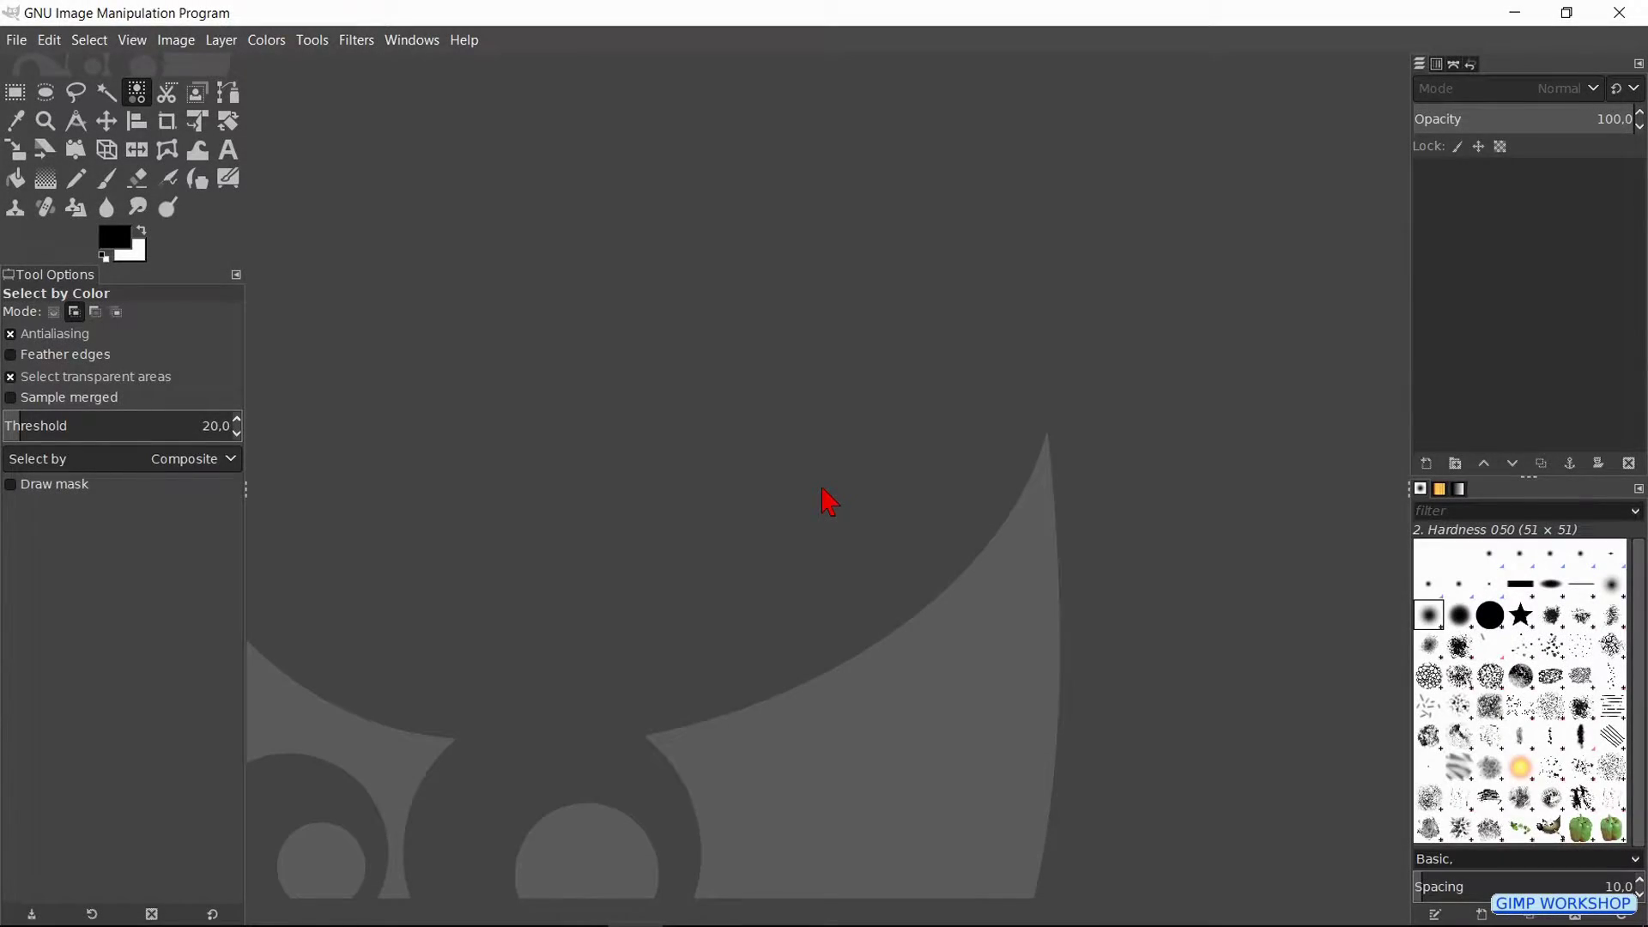
- Open 01 Van Gogh Sunflowers.jpg from the tu 97 Van Gogh Sunflowers folder and zoom to fill the window
{"action": "right_click", "coordinate": [577, 275]}
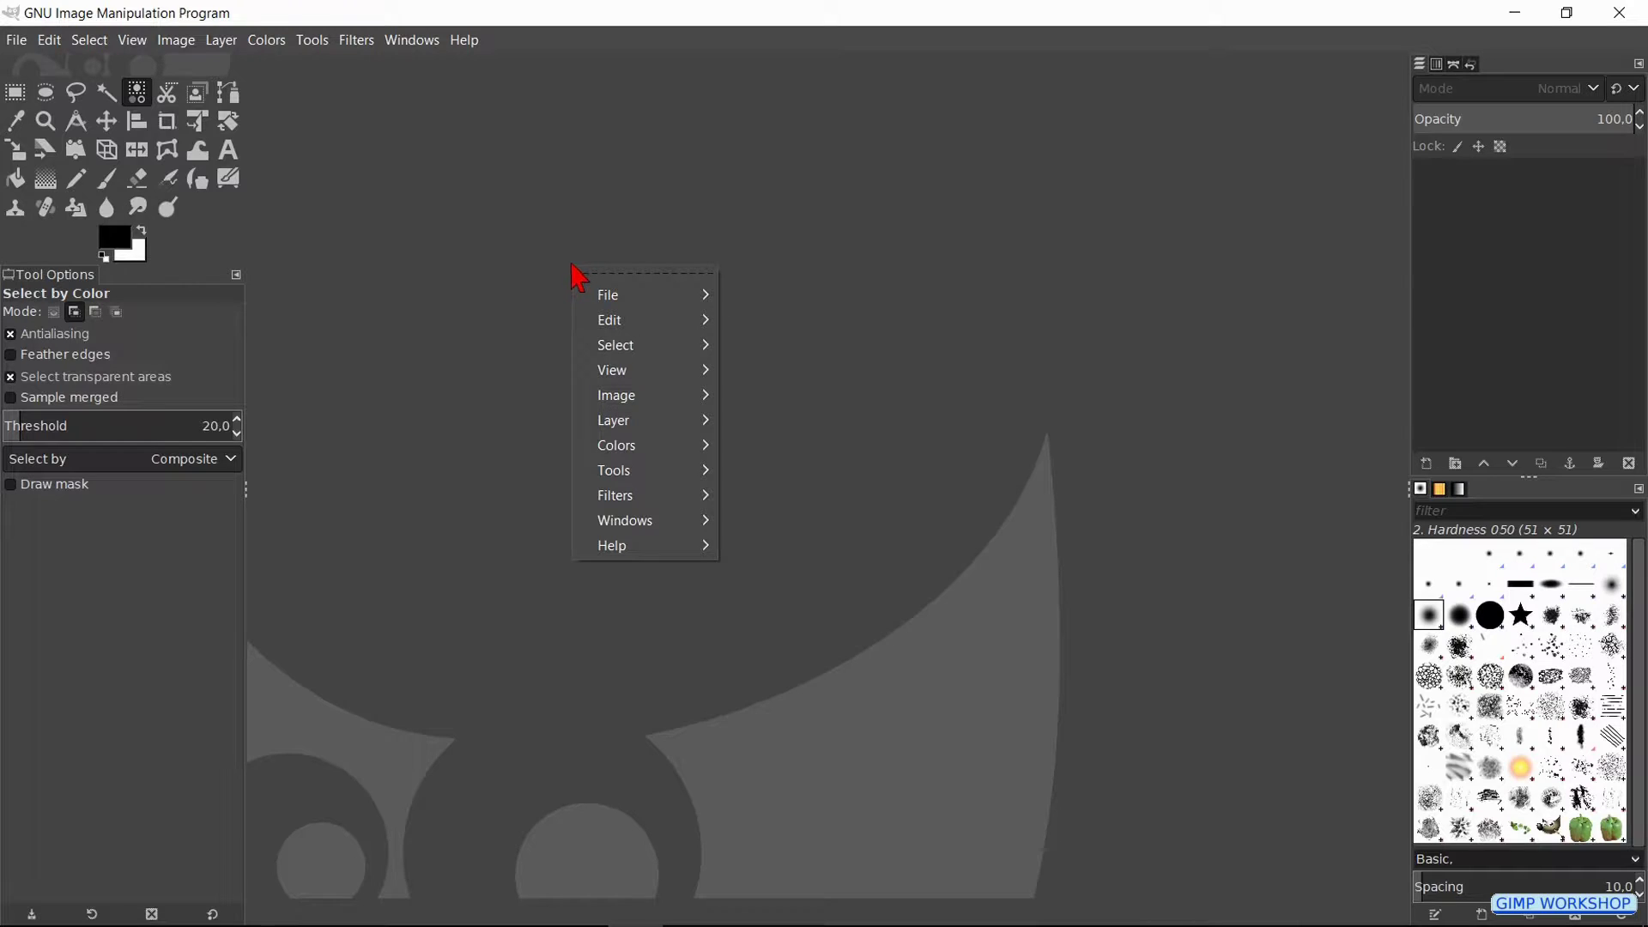
{"action": "mouse_move", "coordinate": [640, 298]}
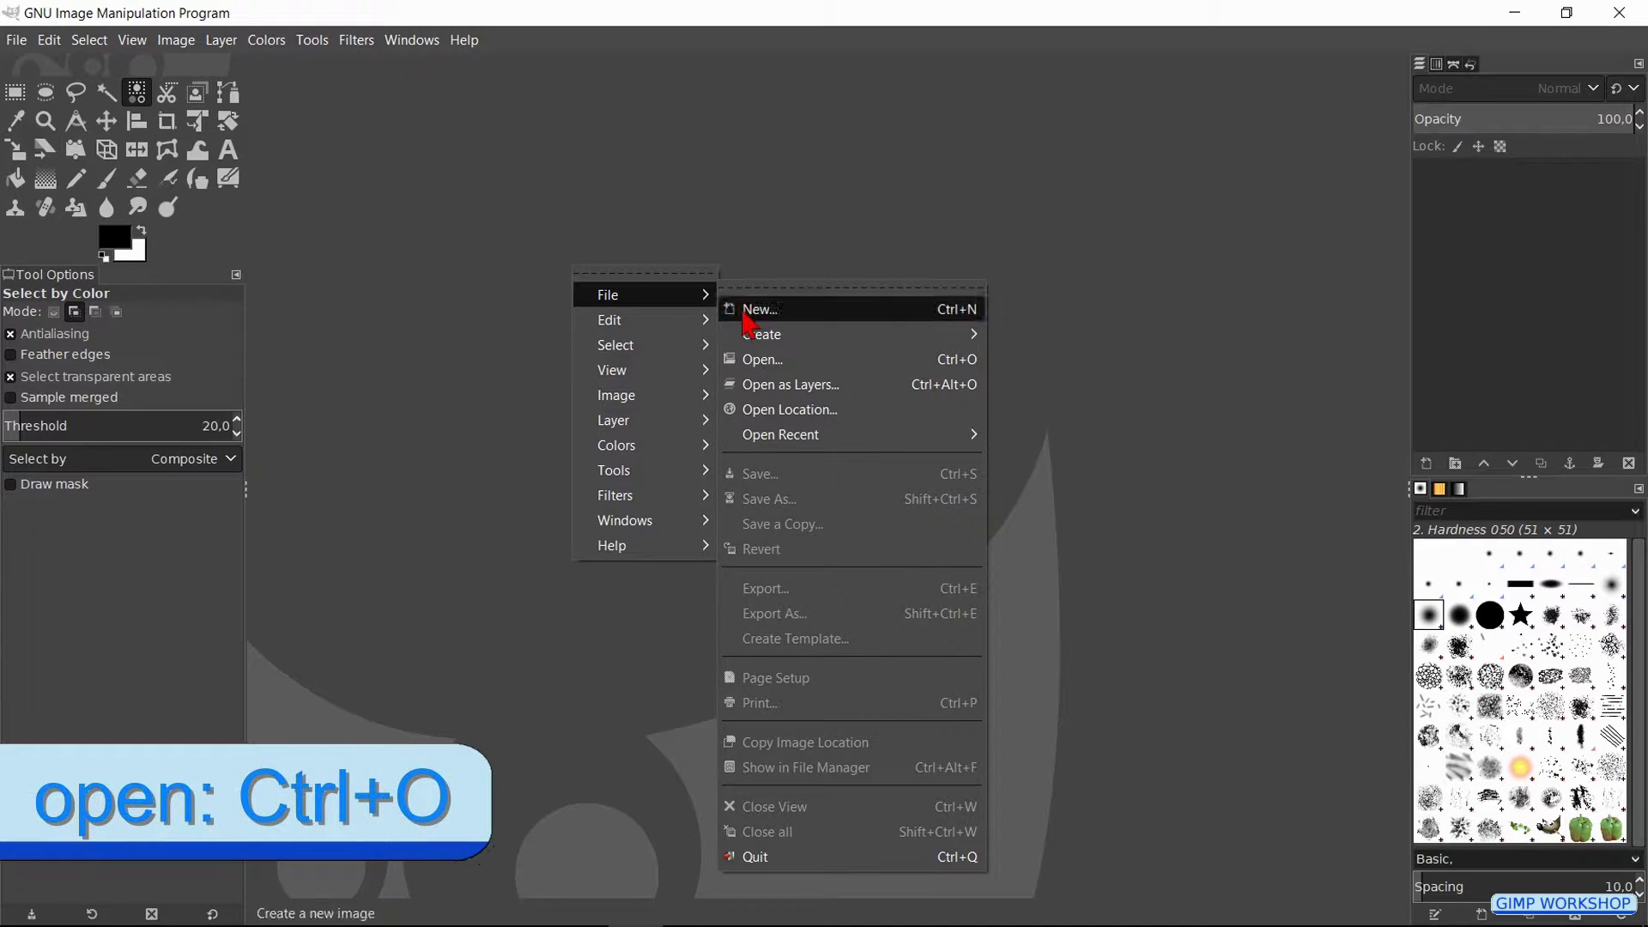
{"action": "left_click", "coordinate": [797, 361]}
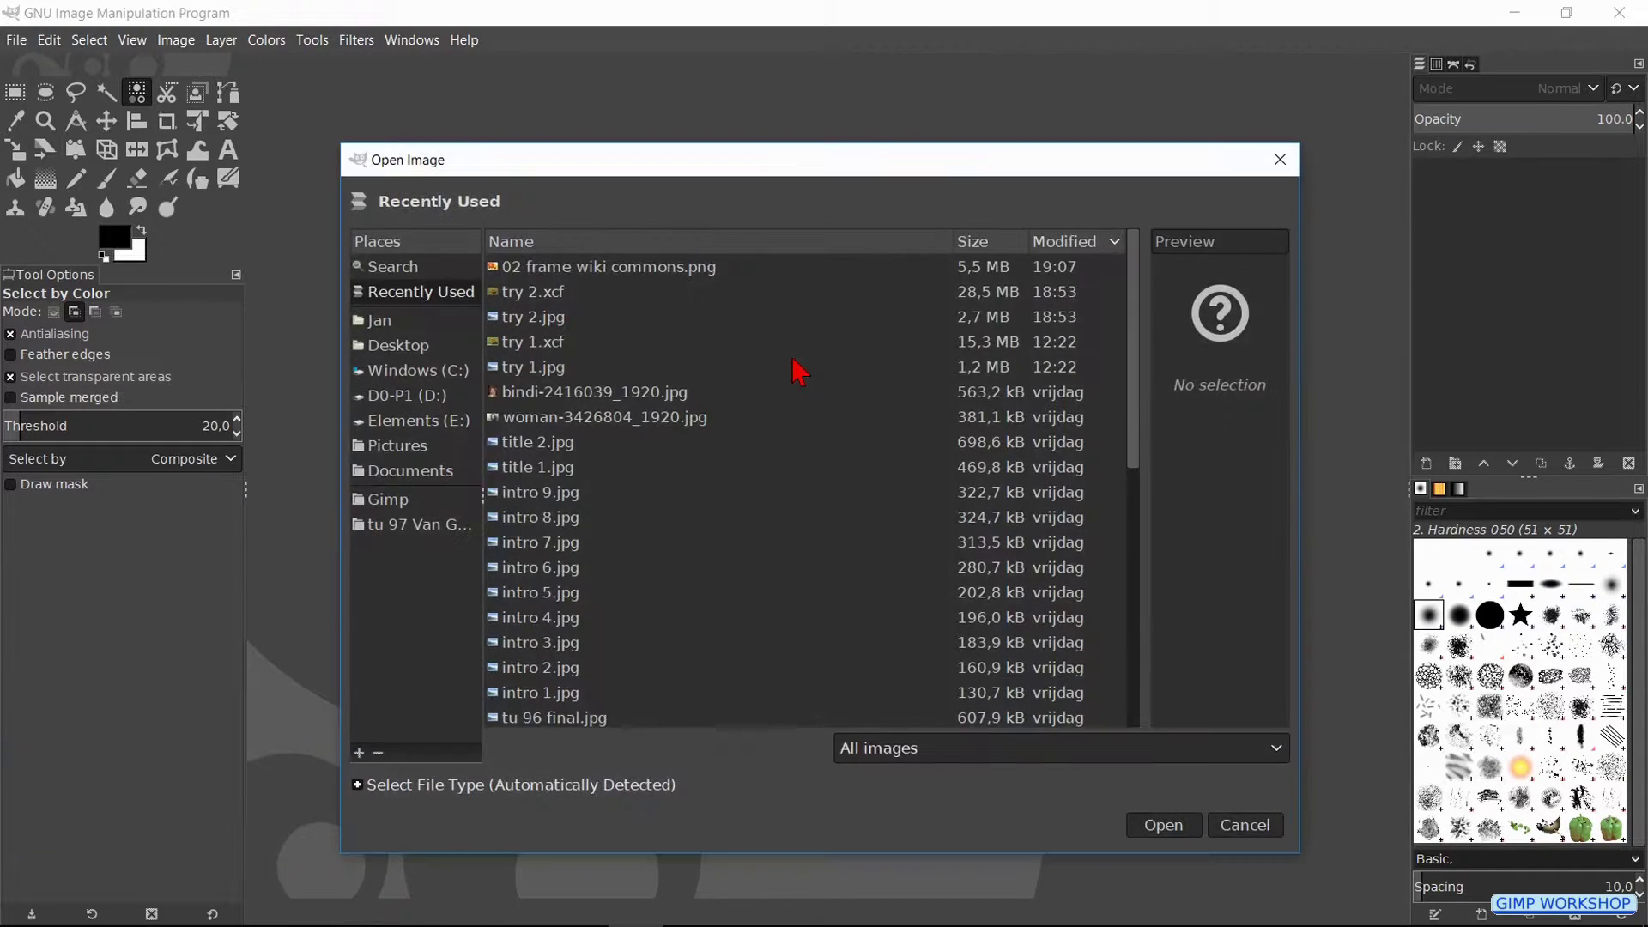
{"action": "left_click", "coordinate": [401, 525]}
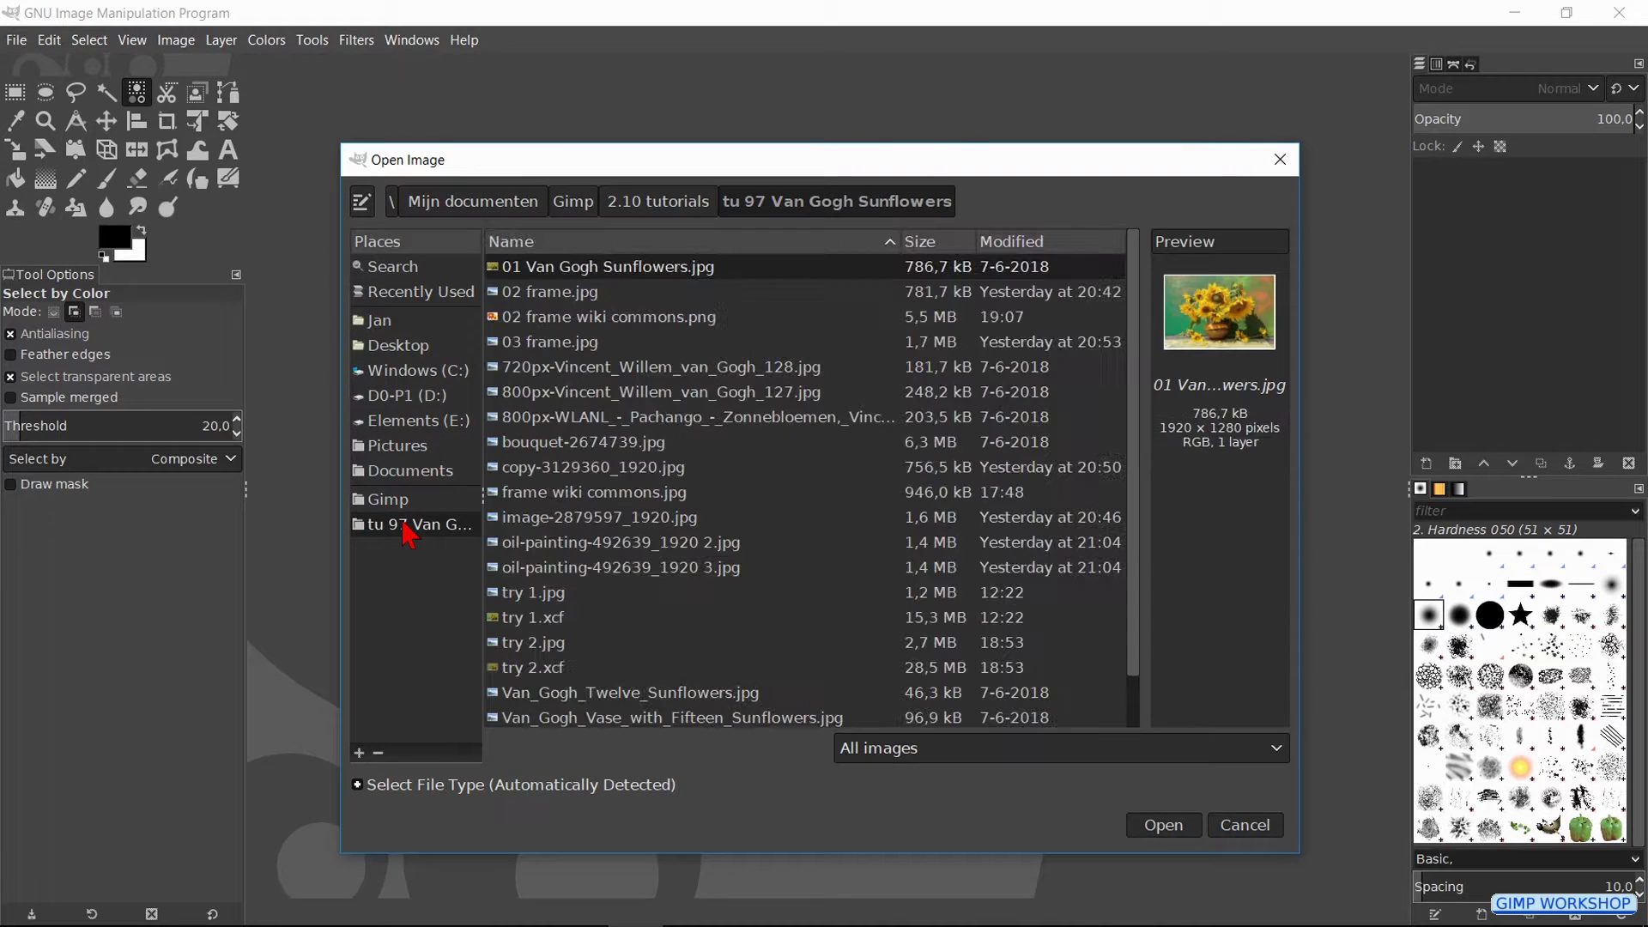
{"action": "double_click", "coordinate": [697, 268]}
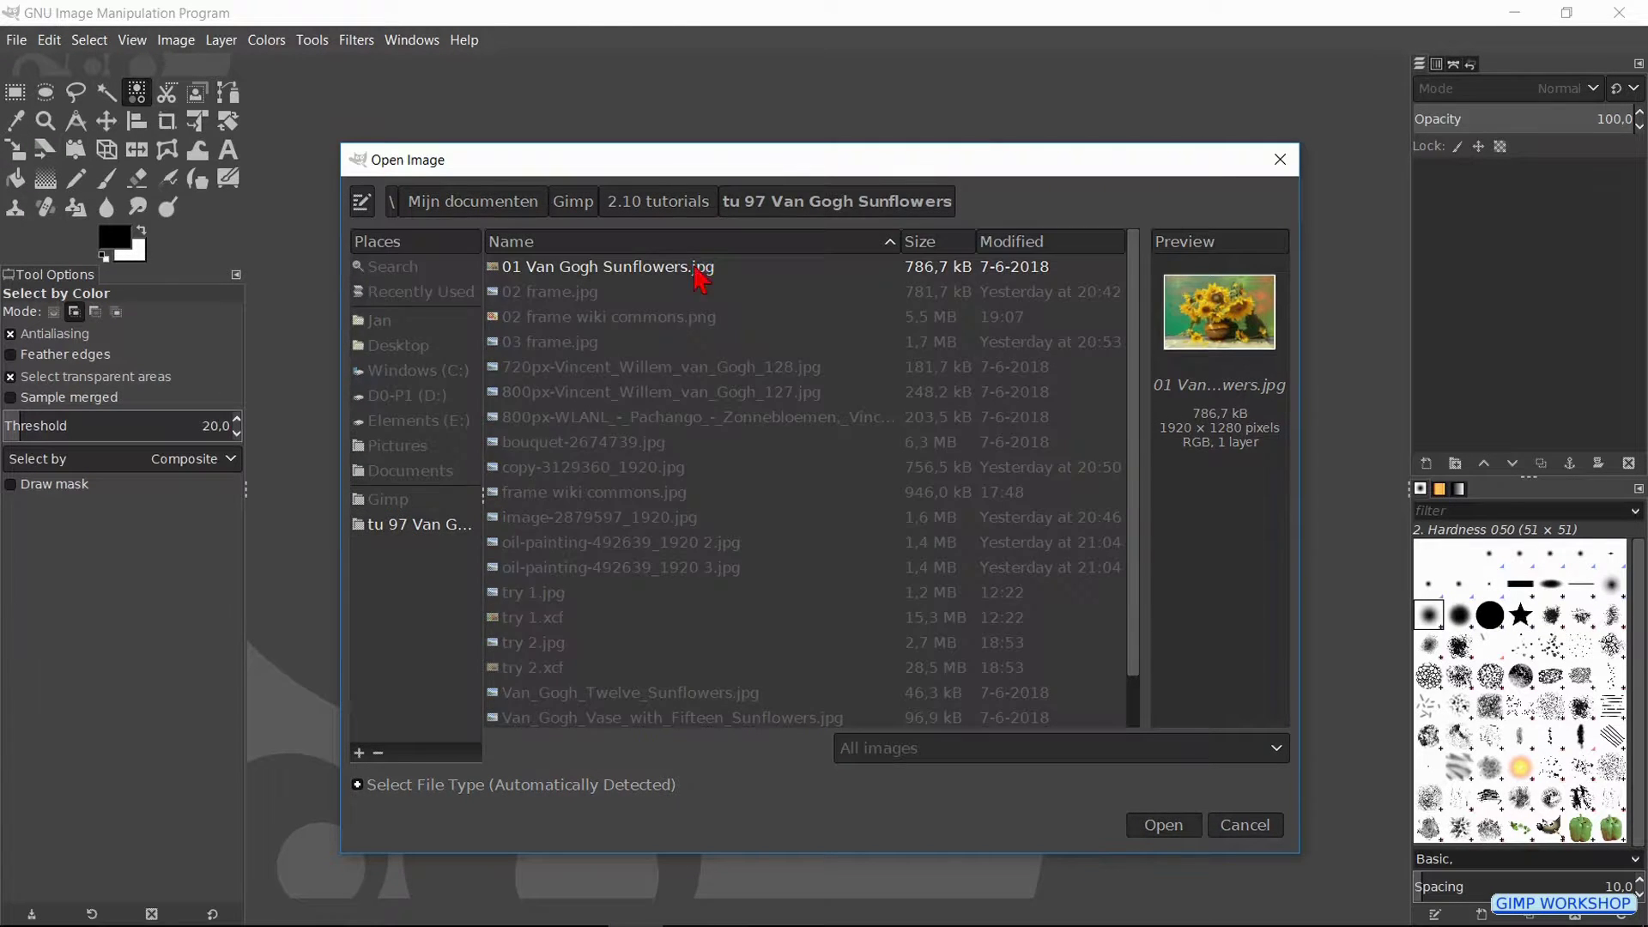
{"action": "left_click", "coordinate": [1397, 102]}
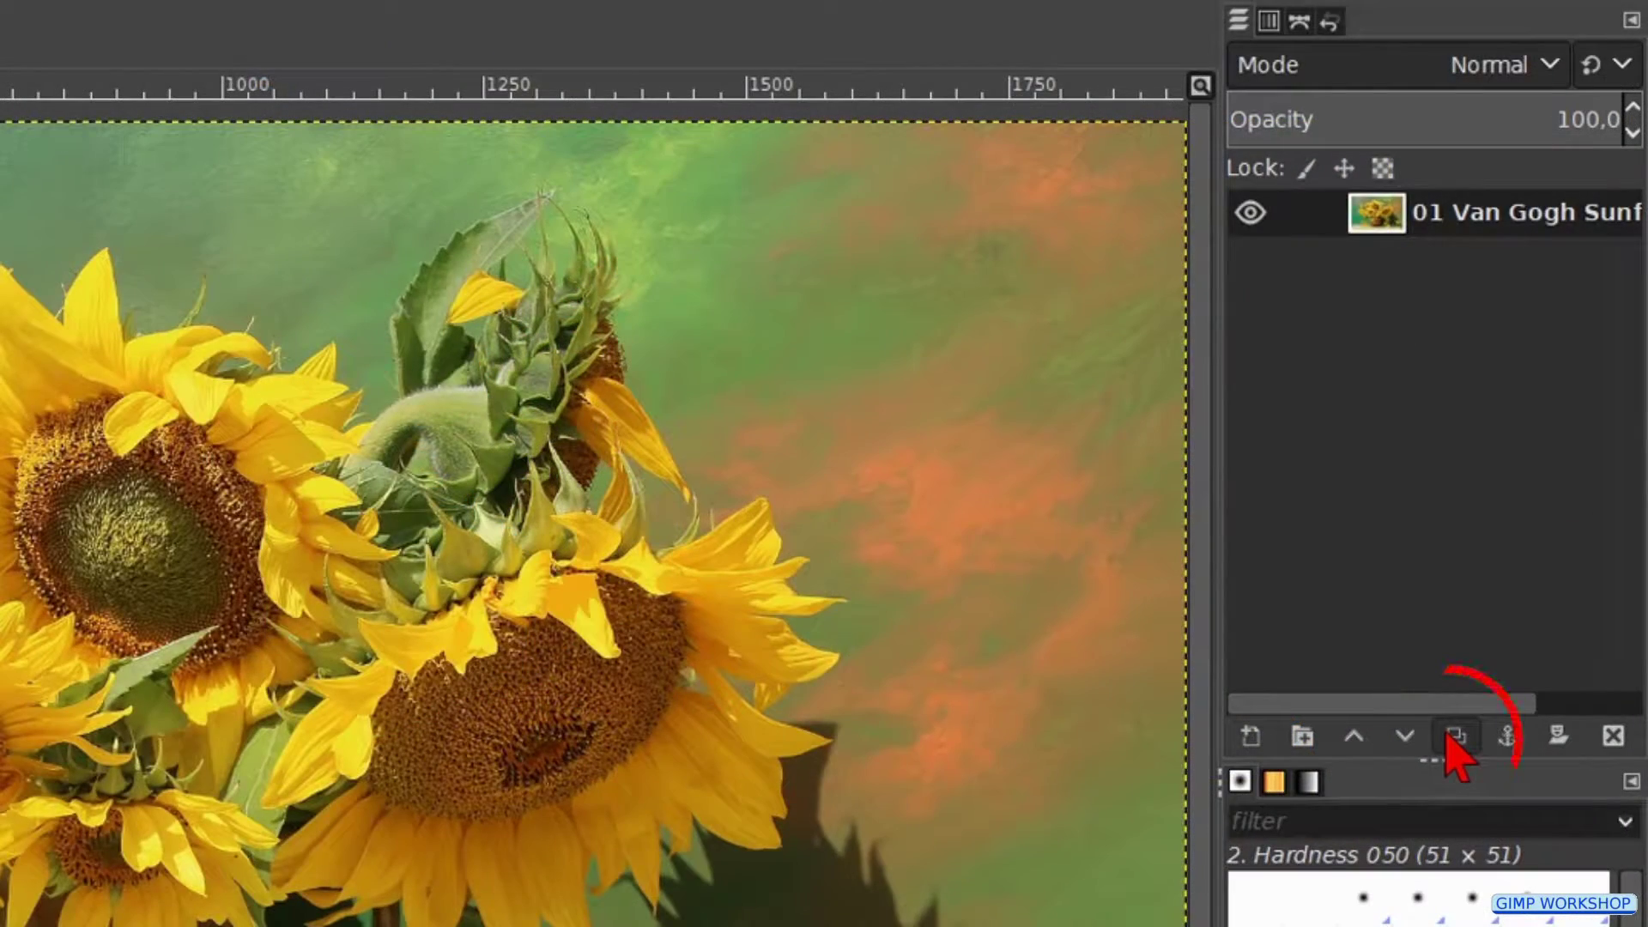
- Duplicate the photo layer twice, hide the two top copies, and rename the bottom layer 'base'
{"action": "left_click", "coordinate": [1455, 736]}
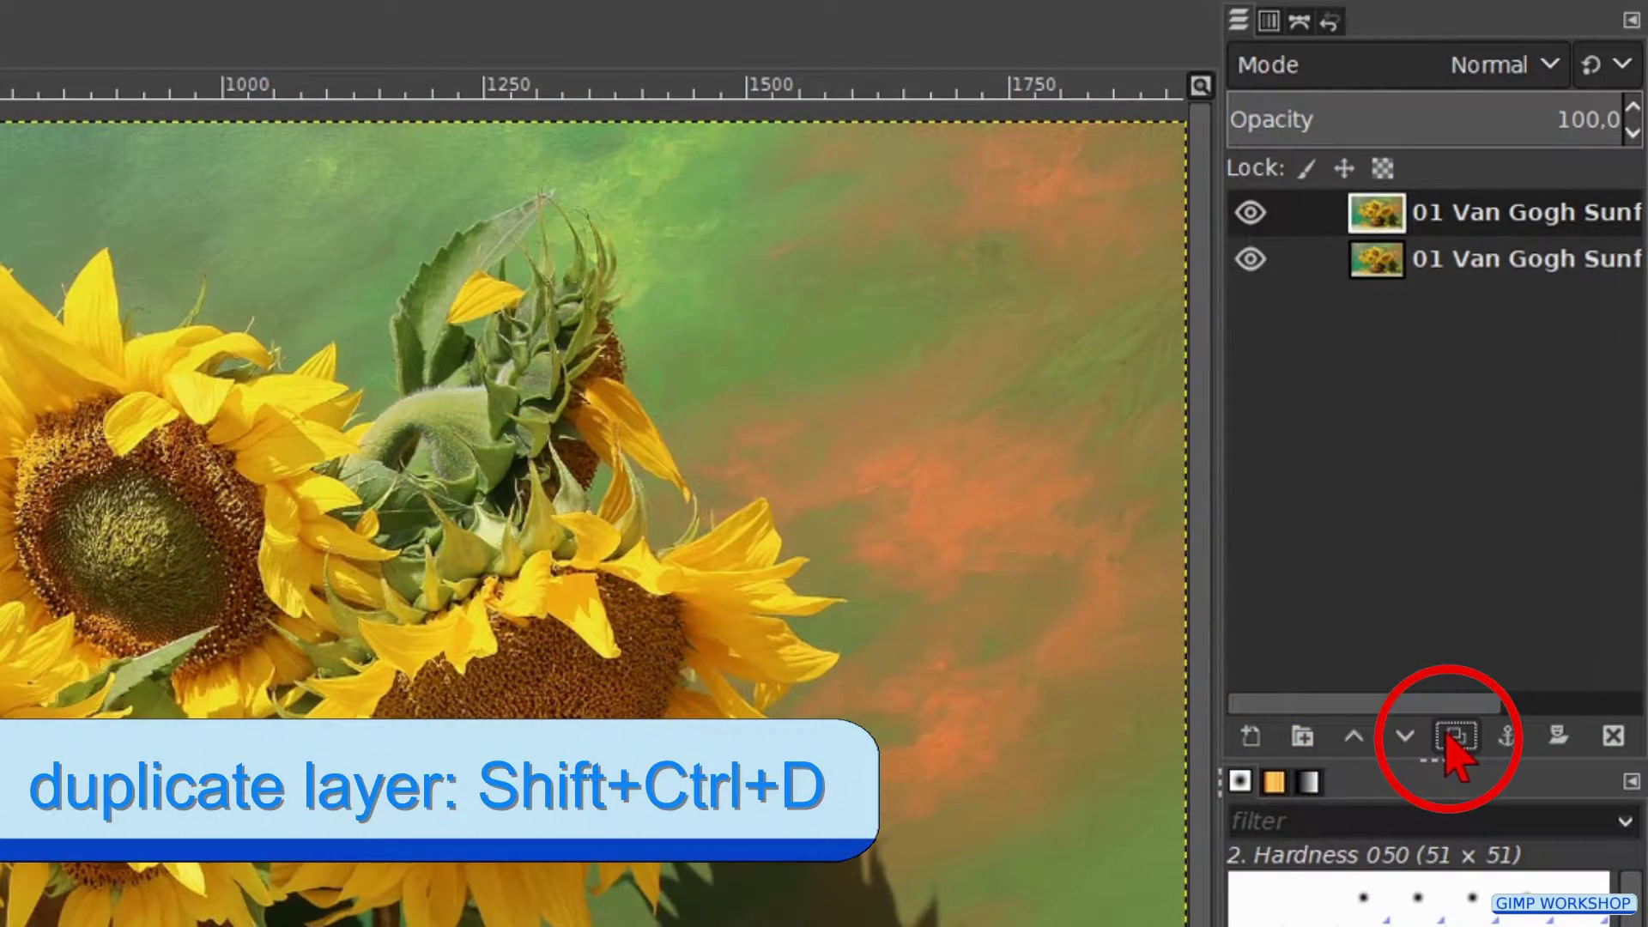
{"action": "left_click", "coordinate": [1453, 737]}
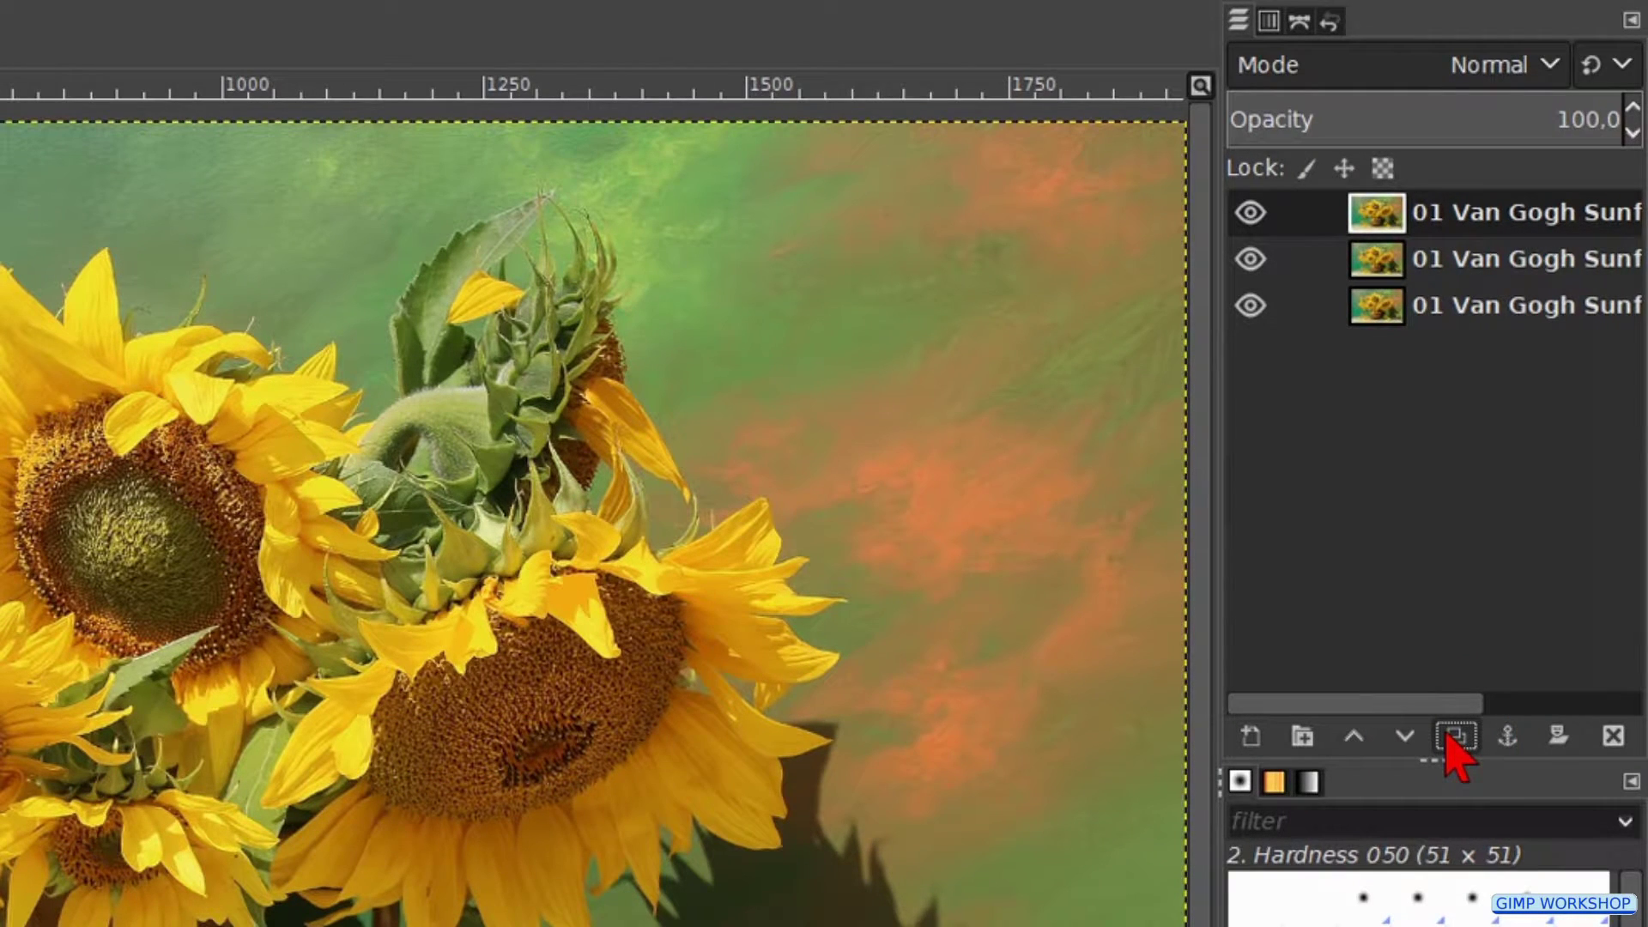
{"action": "left_click", "coordinate": [1251, 305], "text": "shift"}
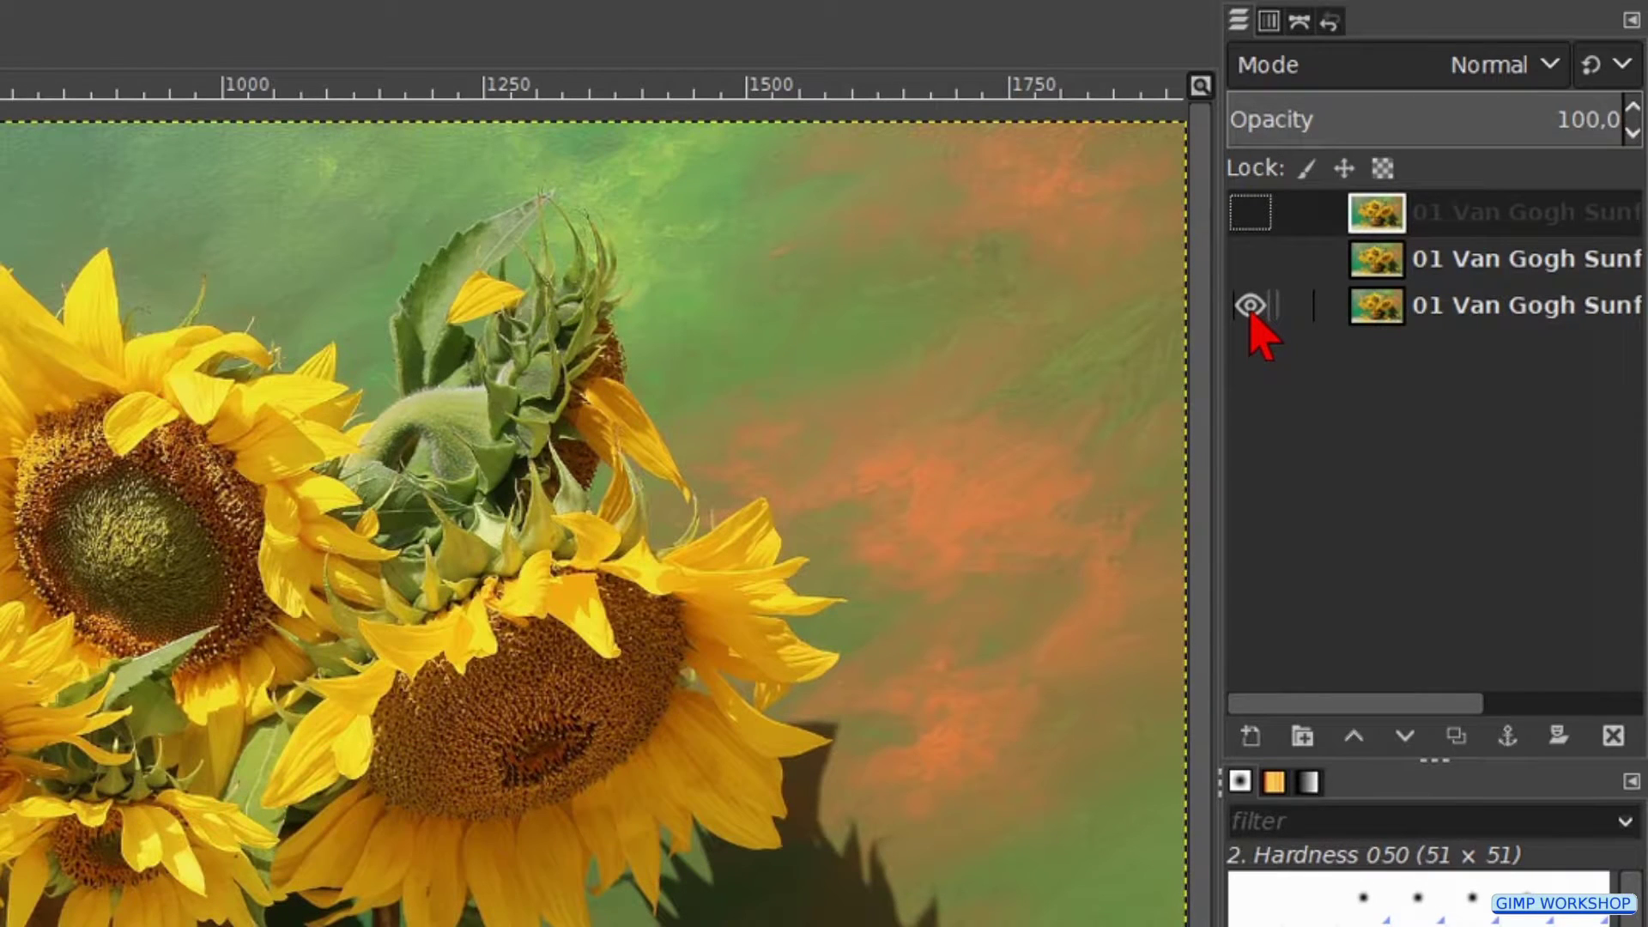
{"action": "left_click", "coordinate": [1391, 316]}
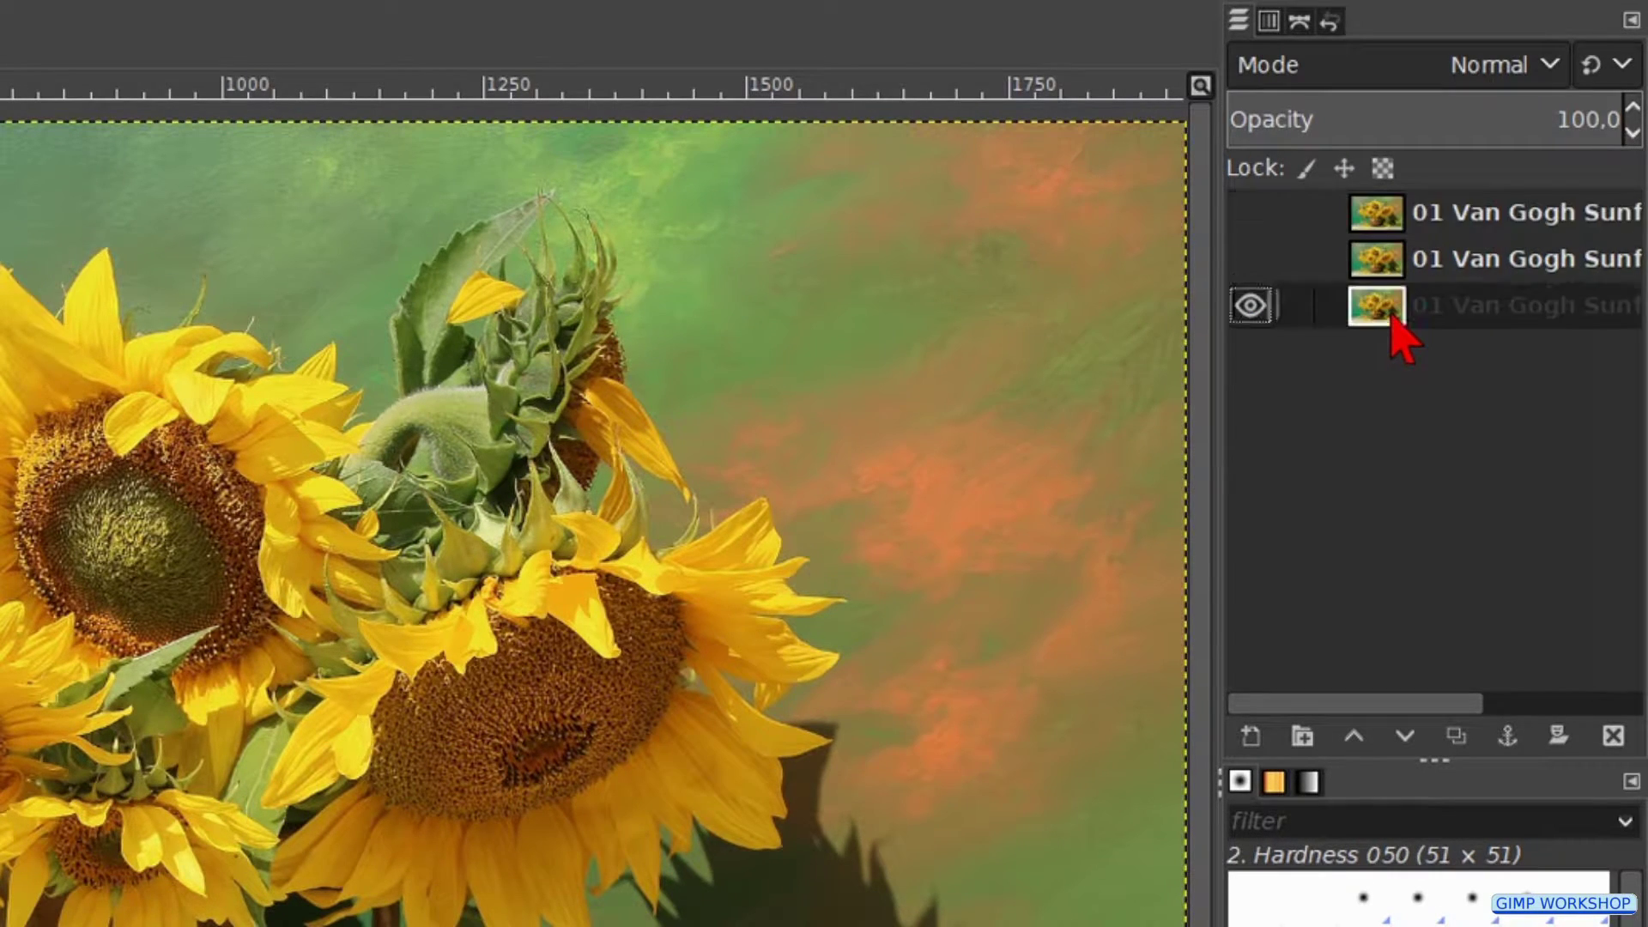
{"action": "double_click", "coordinate": [1484, 307]}
{"action": "type", "text": "base"}
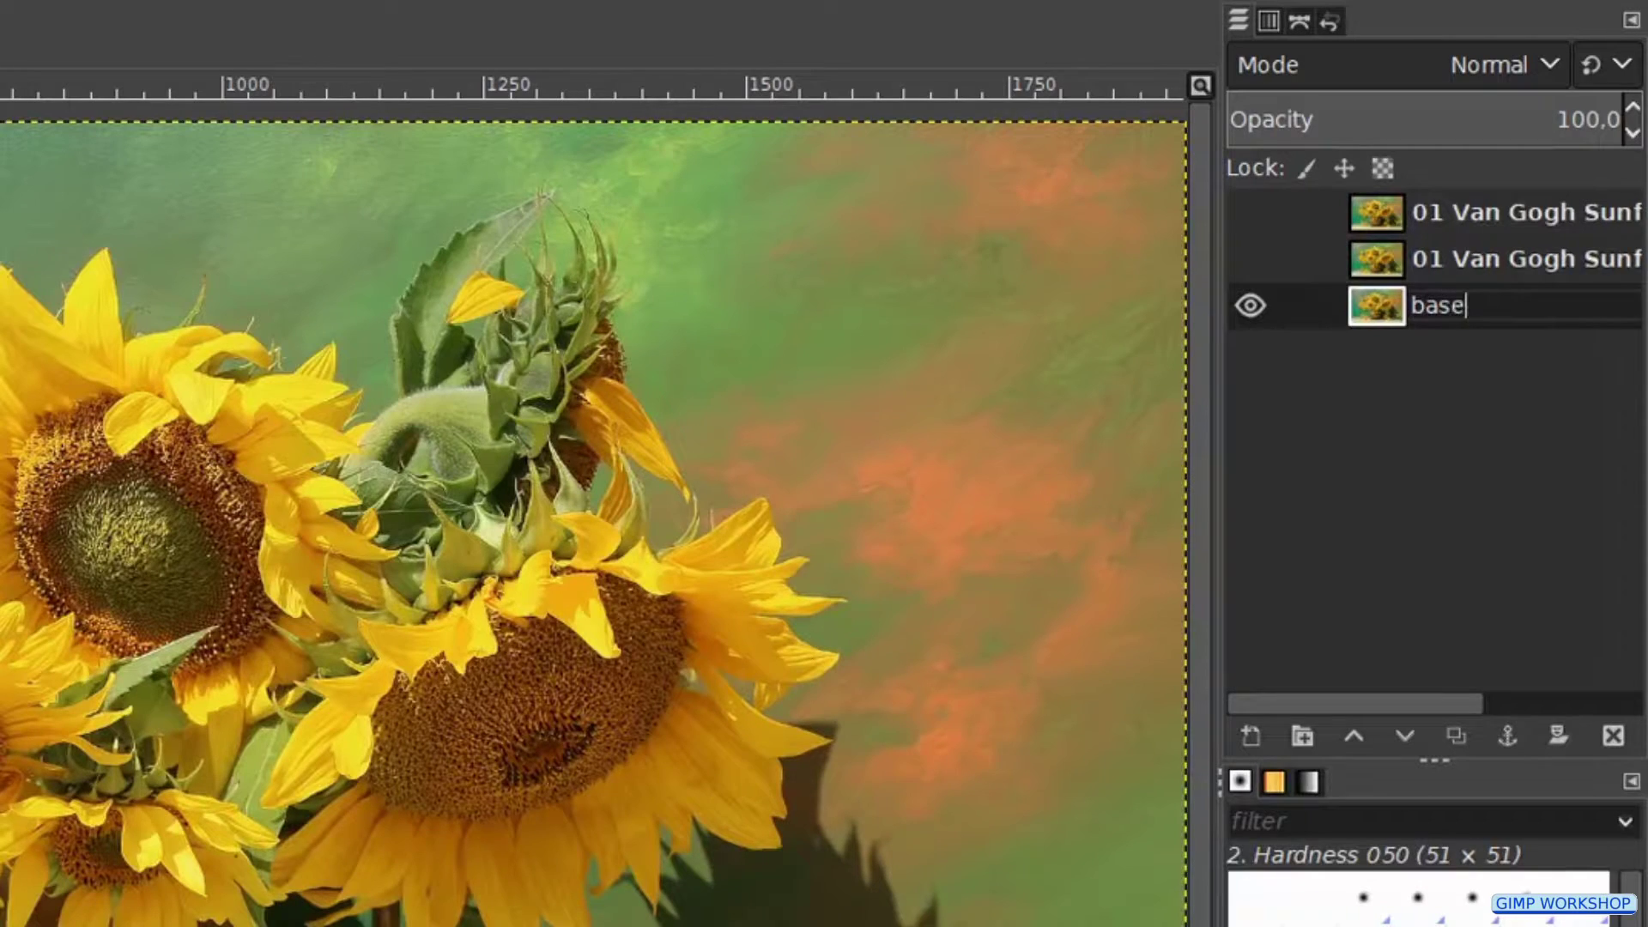
{"action": "key", "text": "Return"}
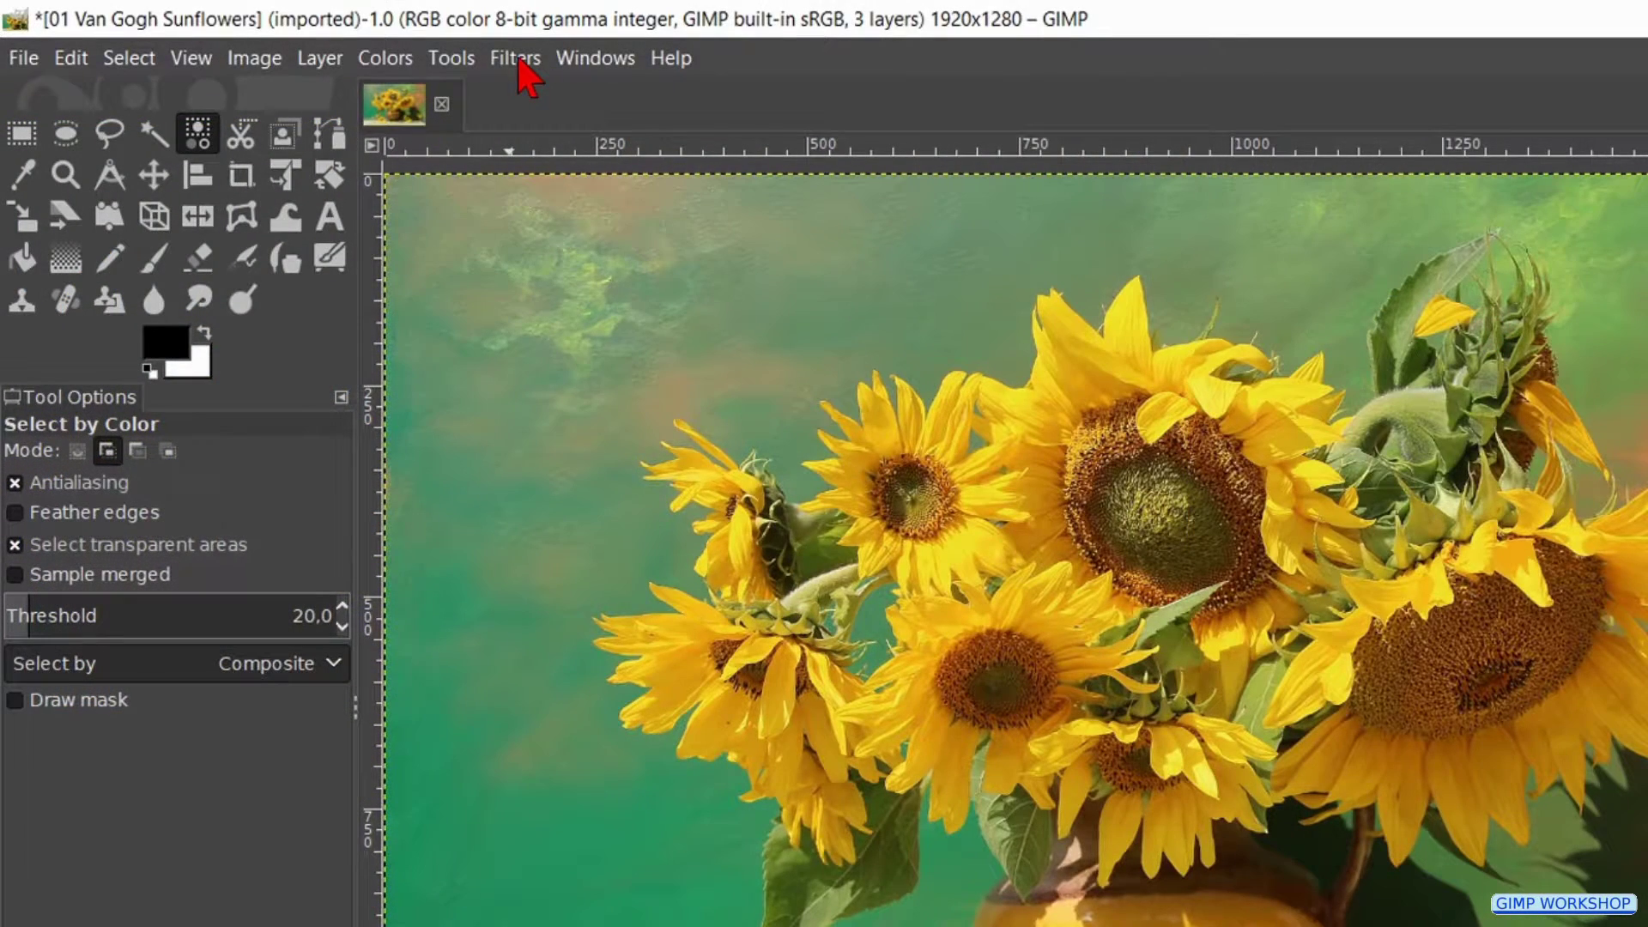
- Open the Artistic > Waterpixels filter and set Superpixels size to 40
{"action": "left_click", "coordinate": [523, 62]}
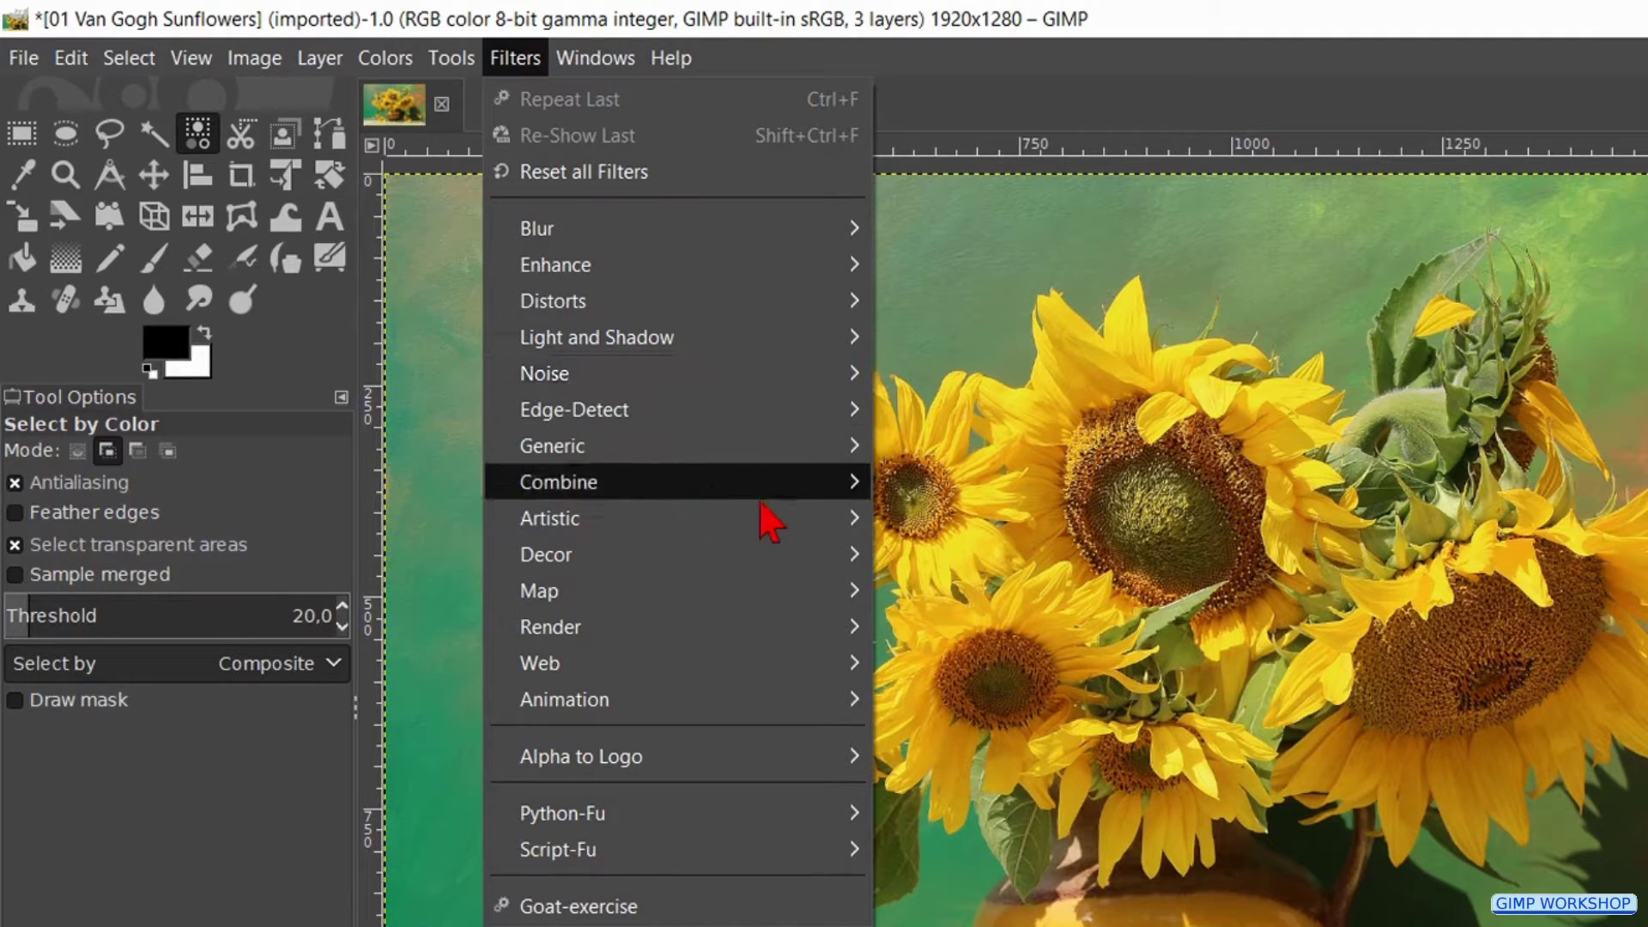
{"action": "mouse_move", "coordinate": [764, 518]}
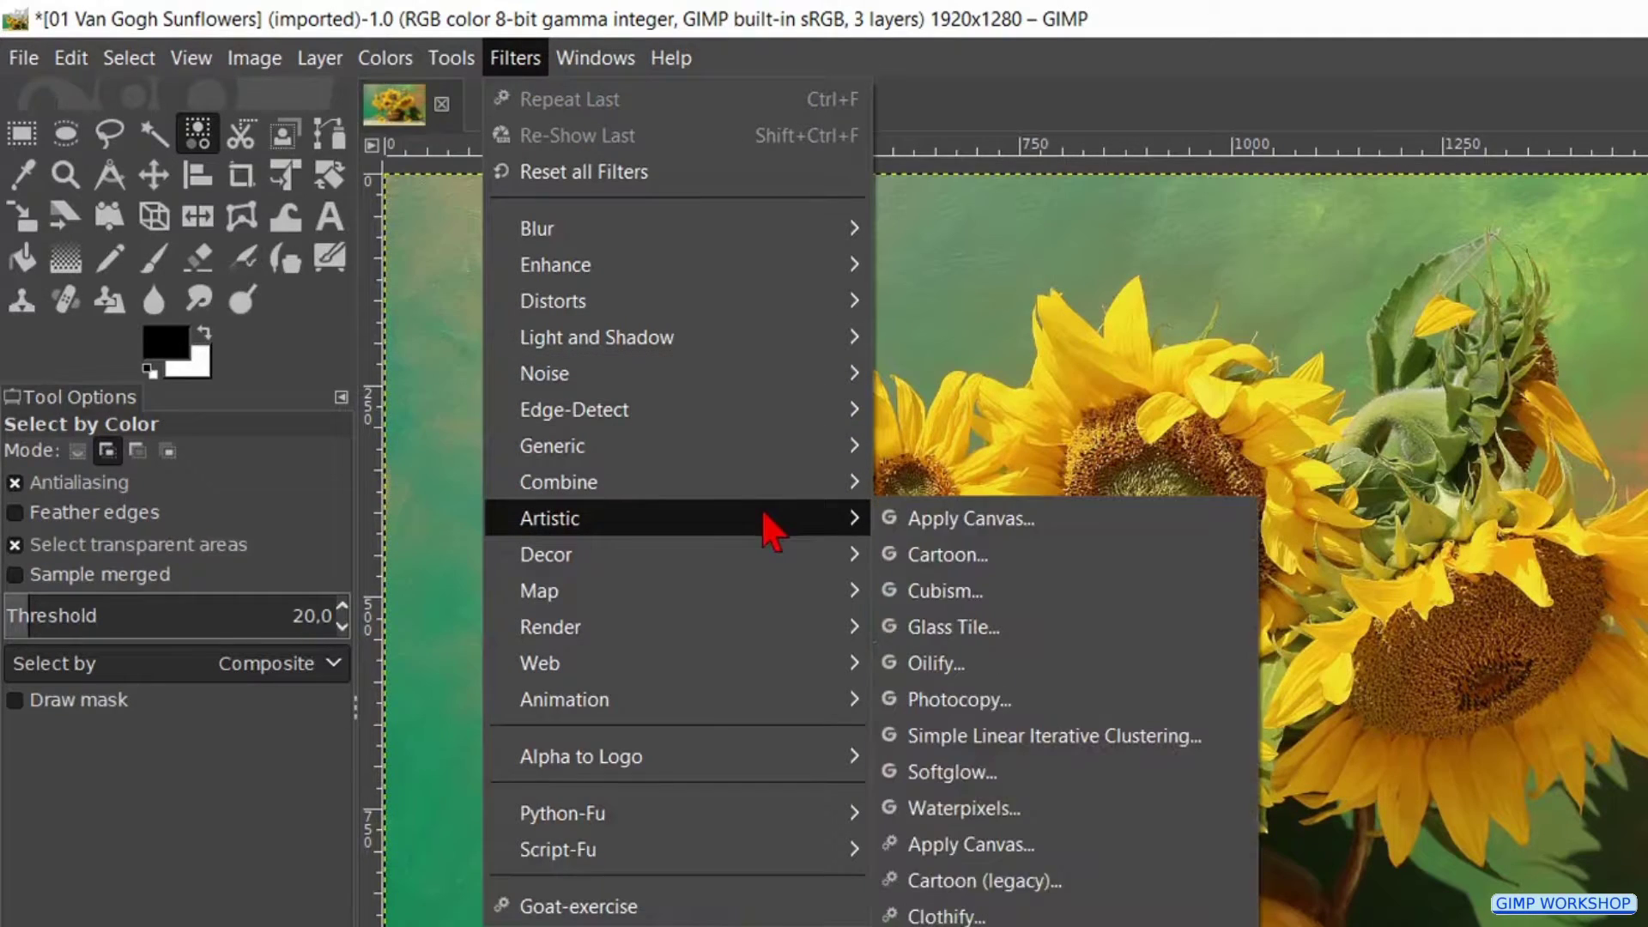
{"action": "left_click", "coordinate": [983, 811]}
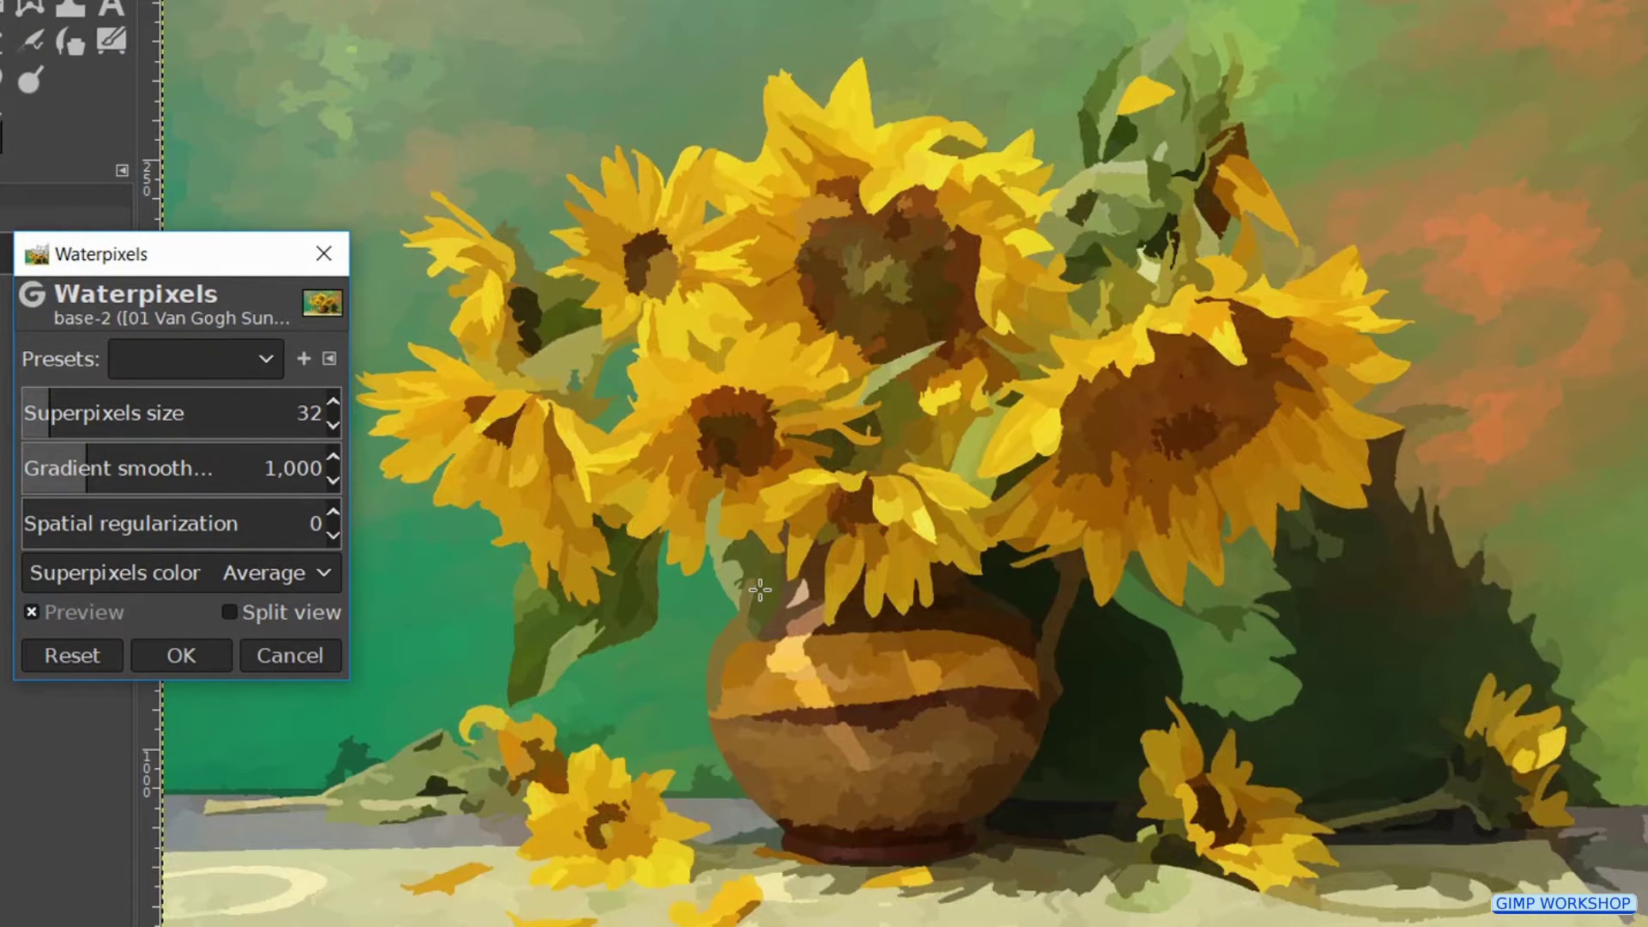
{"action": "double_click", "coordinate": [315, 415]}
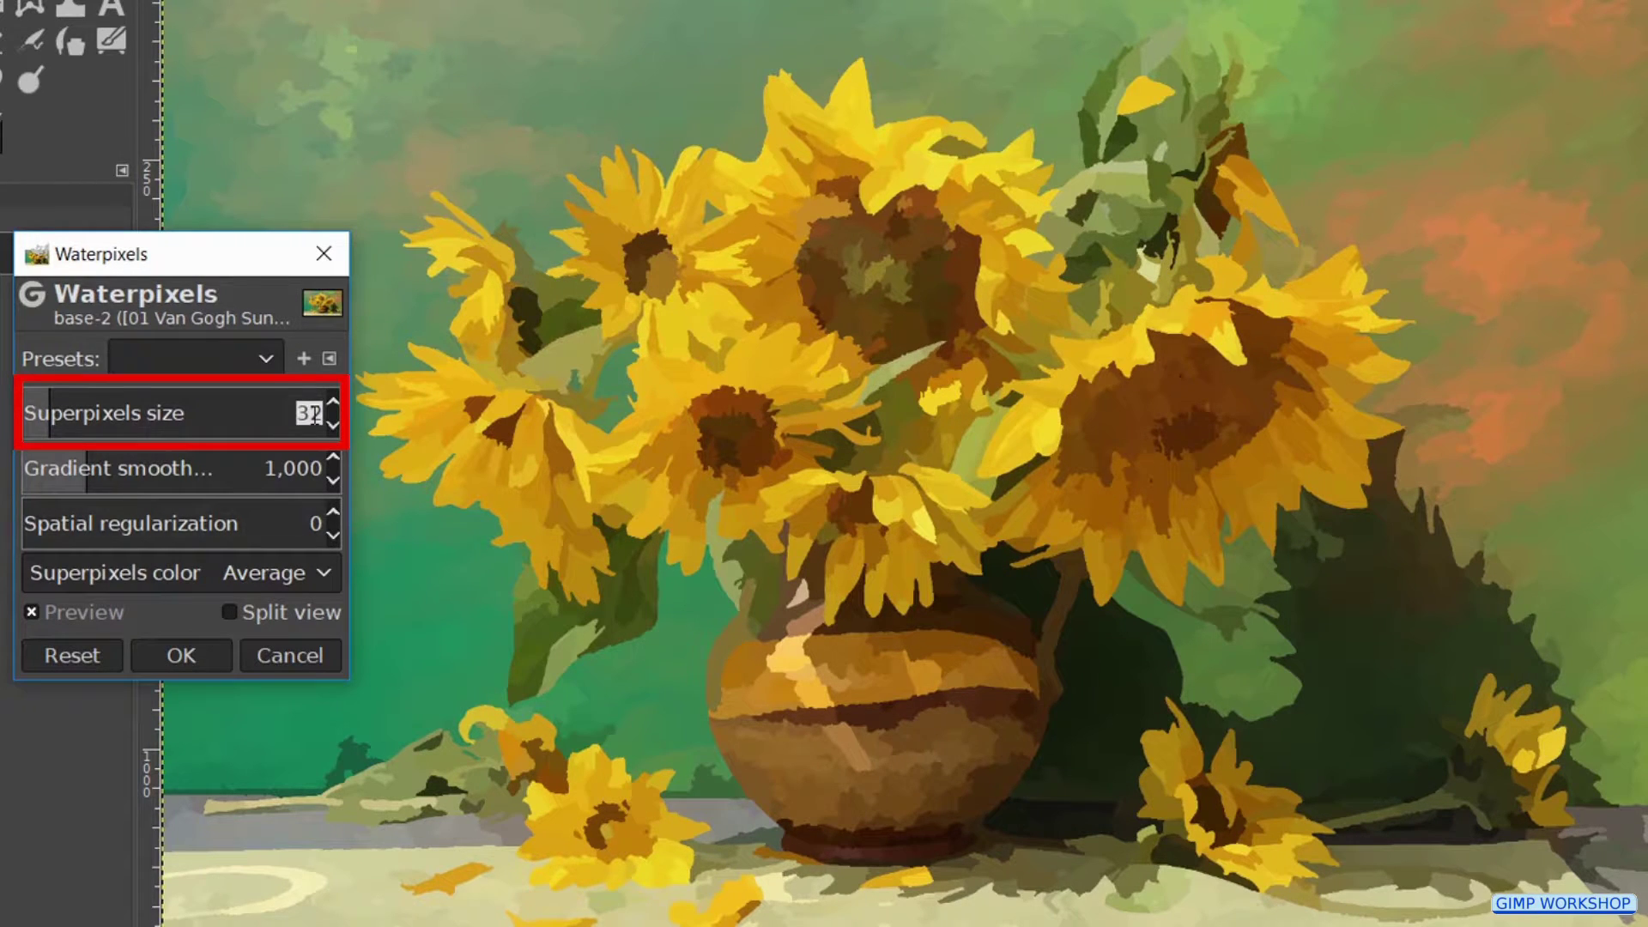
{"action": "type", "text": "40"}
{"action": "key", "text": "Return"}
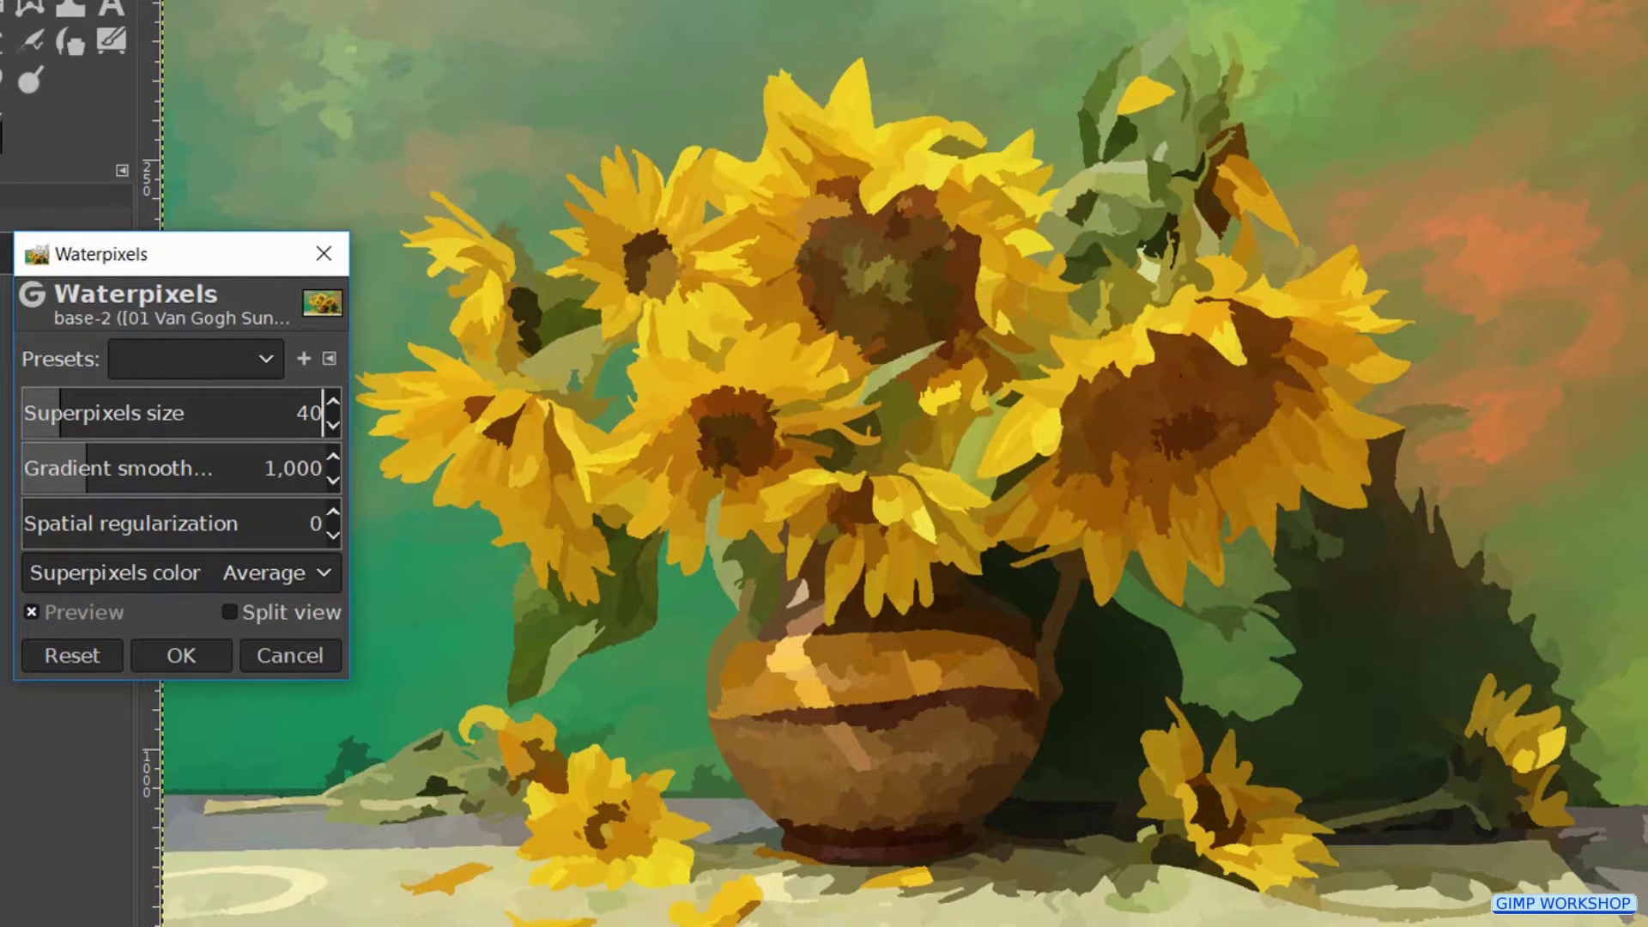
- Compare against the original in split view, then apply Waterpixels to the base layer
{"action": "left_click", "coordinate": [296, 614]}
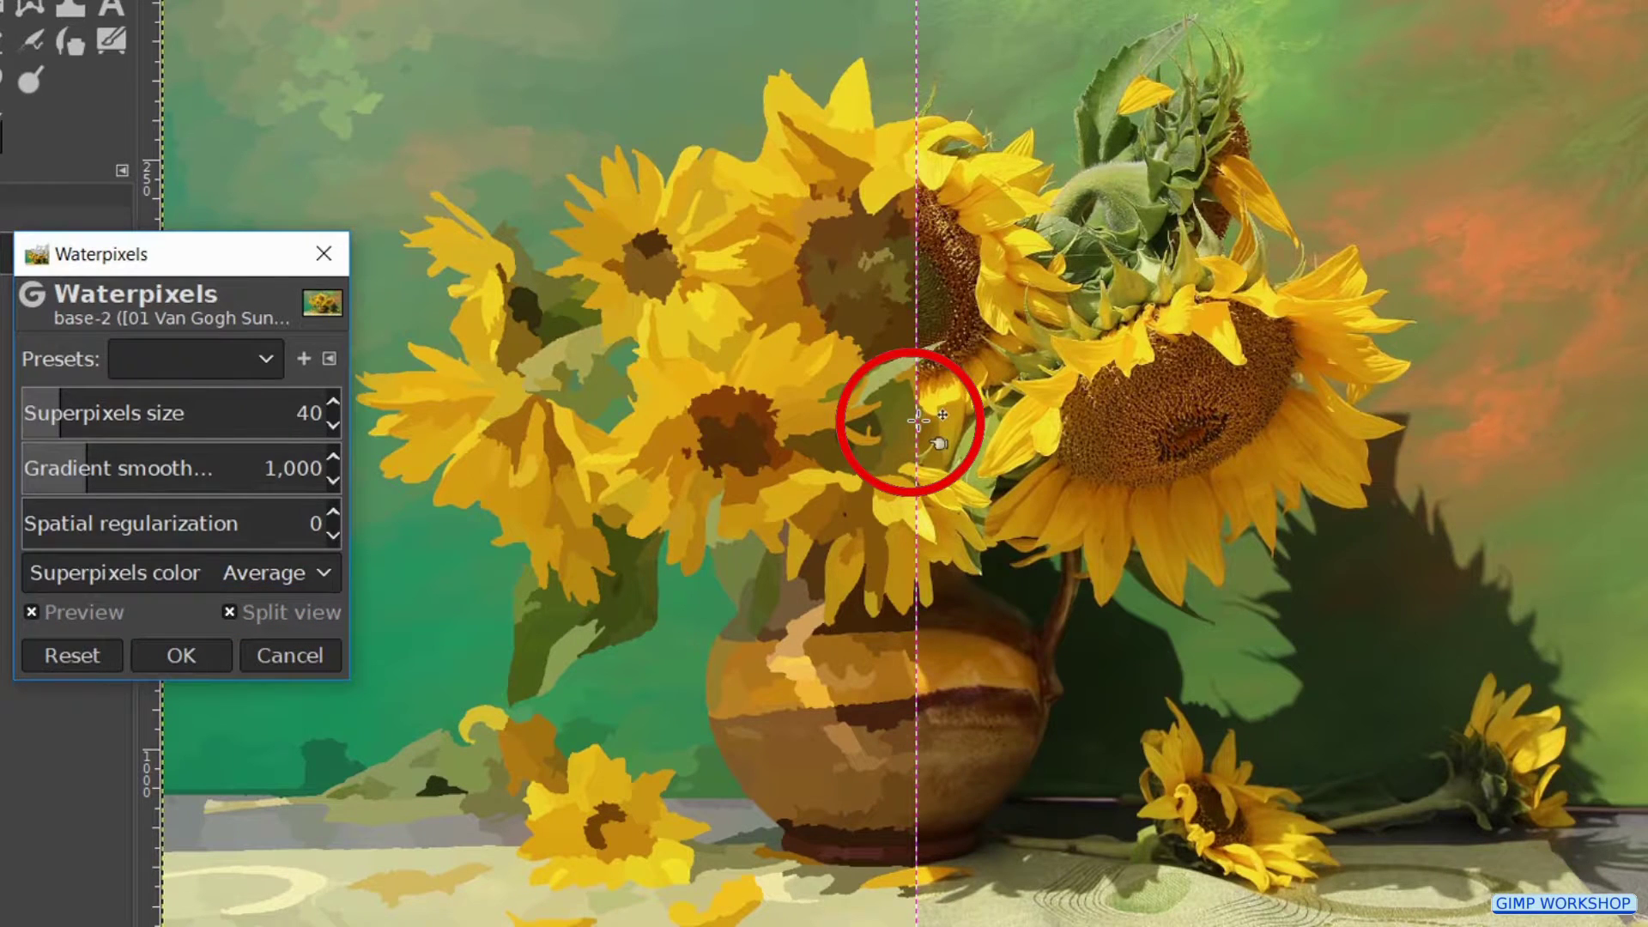
{"action": "mouse_move", "coordinate": [918, 419]}
{"action": "left_mouse_down"}
{"action": "mouse_move", "coordinate": [658, 418]}
{"action": "mouse_move", "coordinate": [497, 443]}
{"action": "mouse_move", "coordinate": [1435, 577]}
{"action": "mouse_move", "coordinate": [1067, 569]}
{"action": "mouse_move", "coordinate": [897, 601]}
{"action": "left_mouse_up"}
{"action": "left_click", "coordinate": [316, 617]}
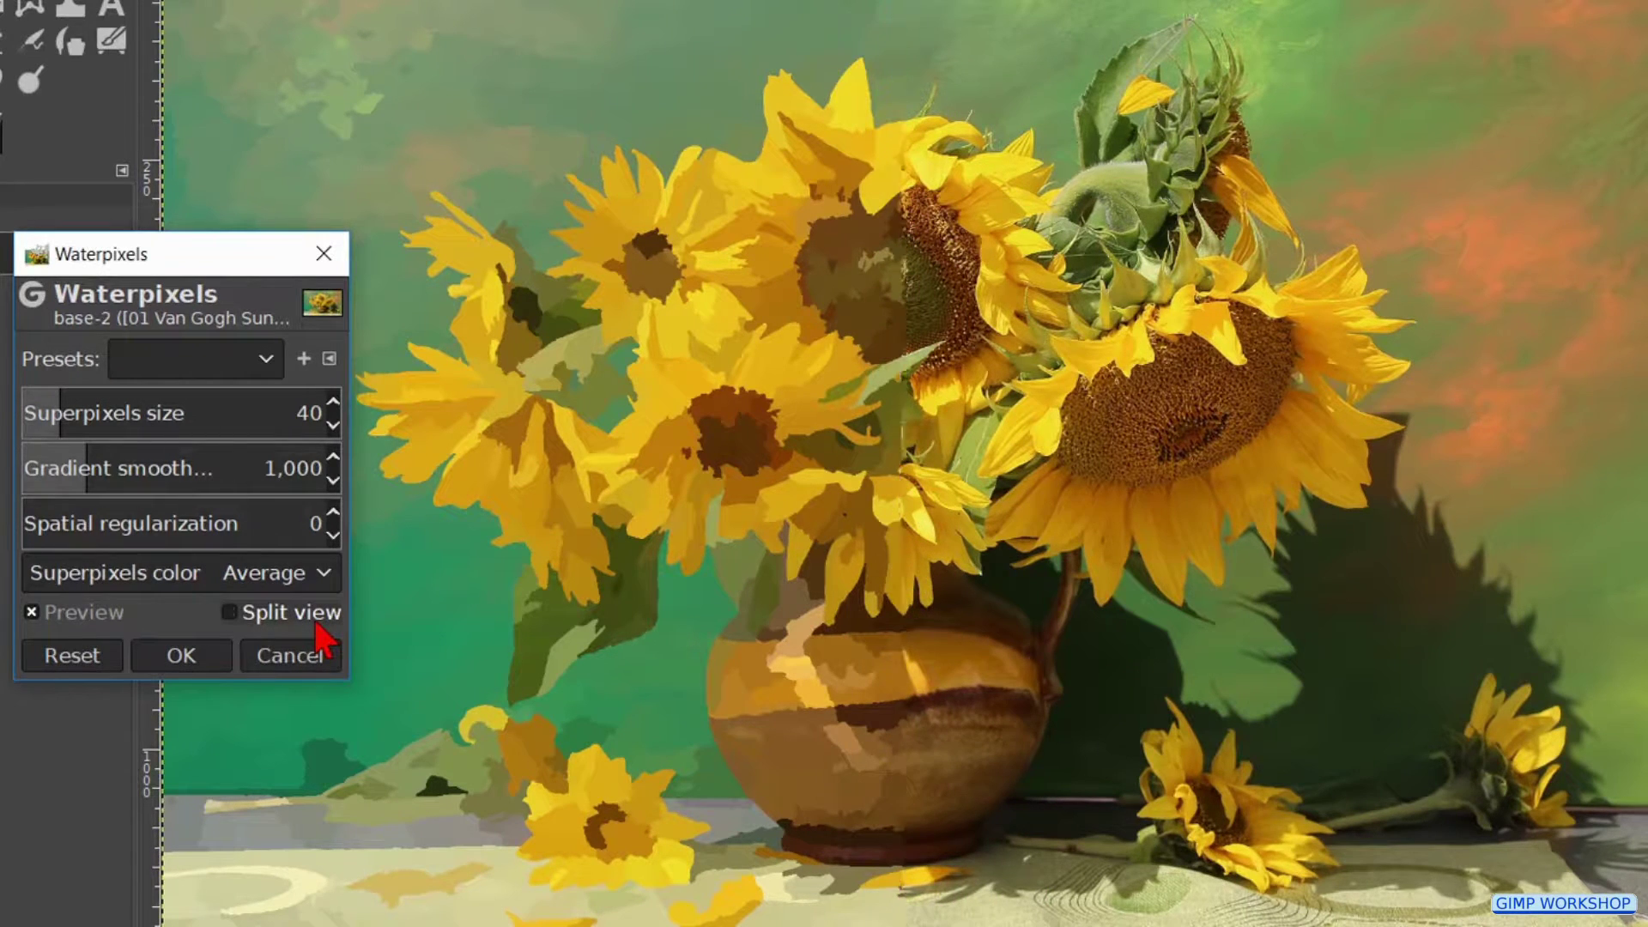
{"action": "left_click", "coordinate": [224, 657]}
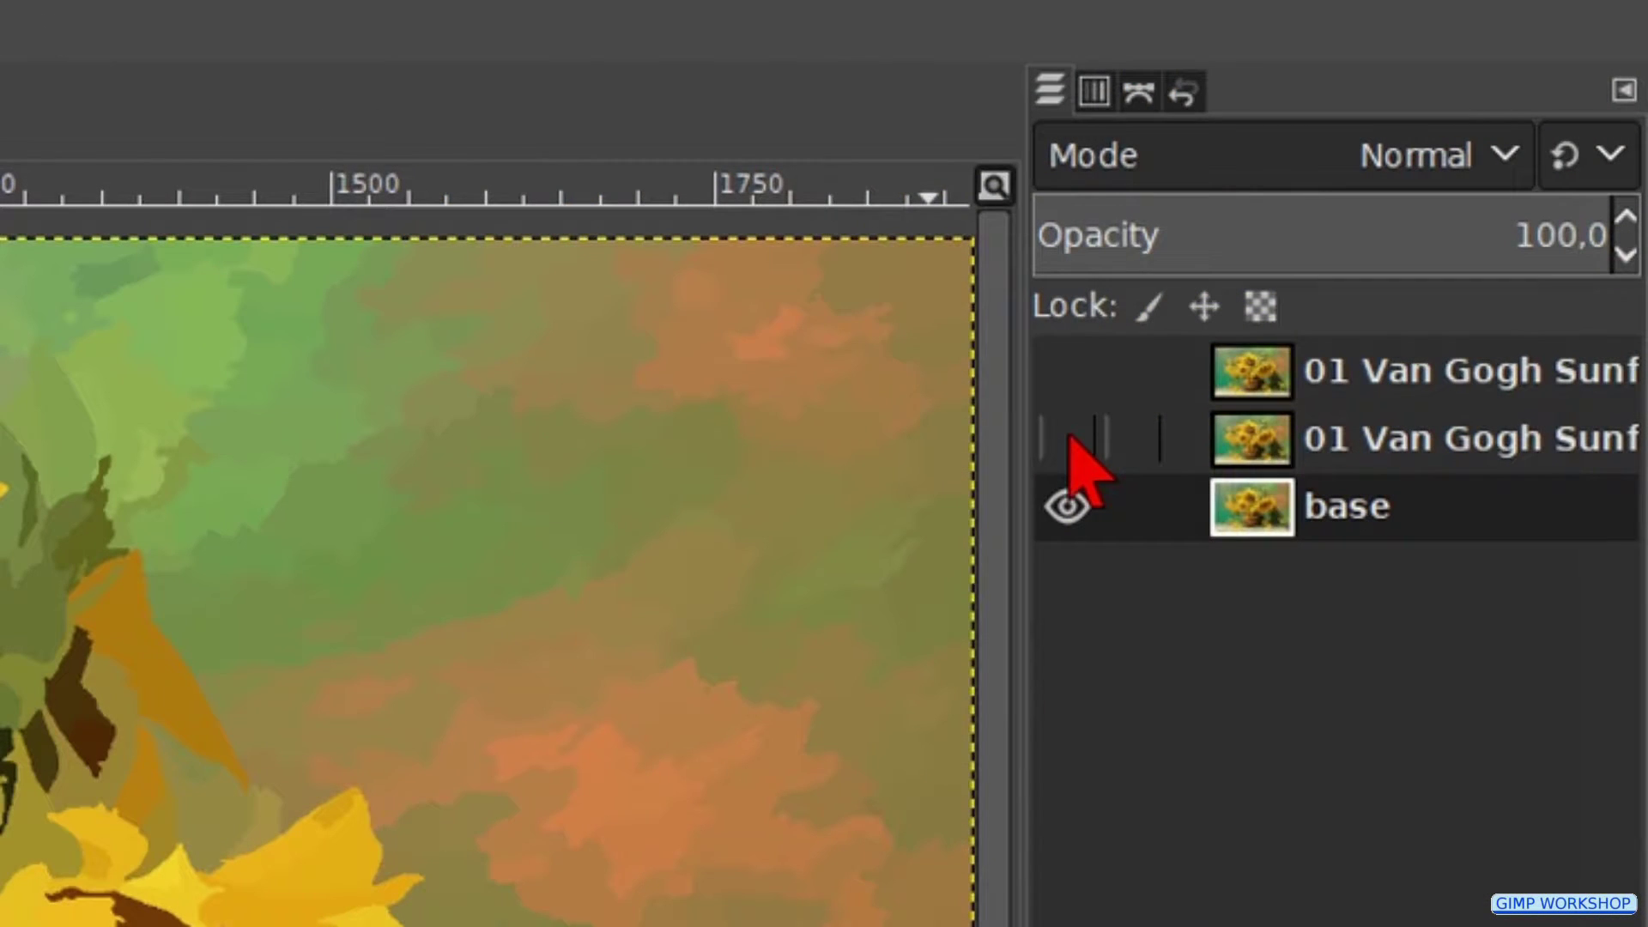
- Show the middle layer, select it, and rename it 'details'
{"action": "left_click", "coordinate": [1067, 439]}
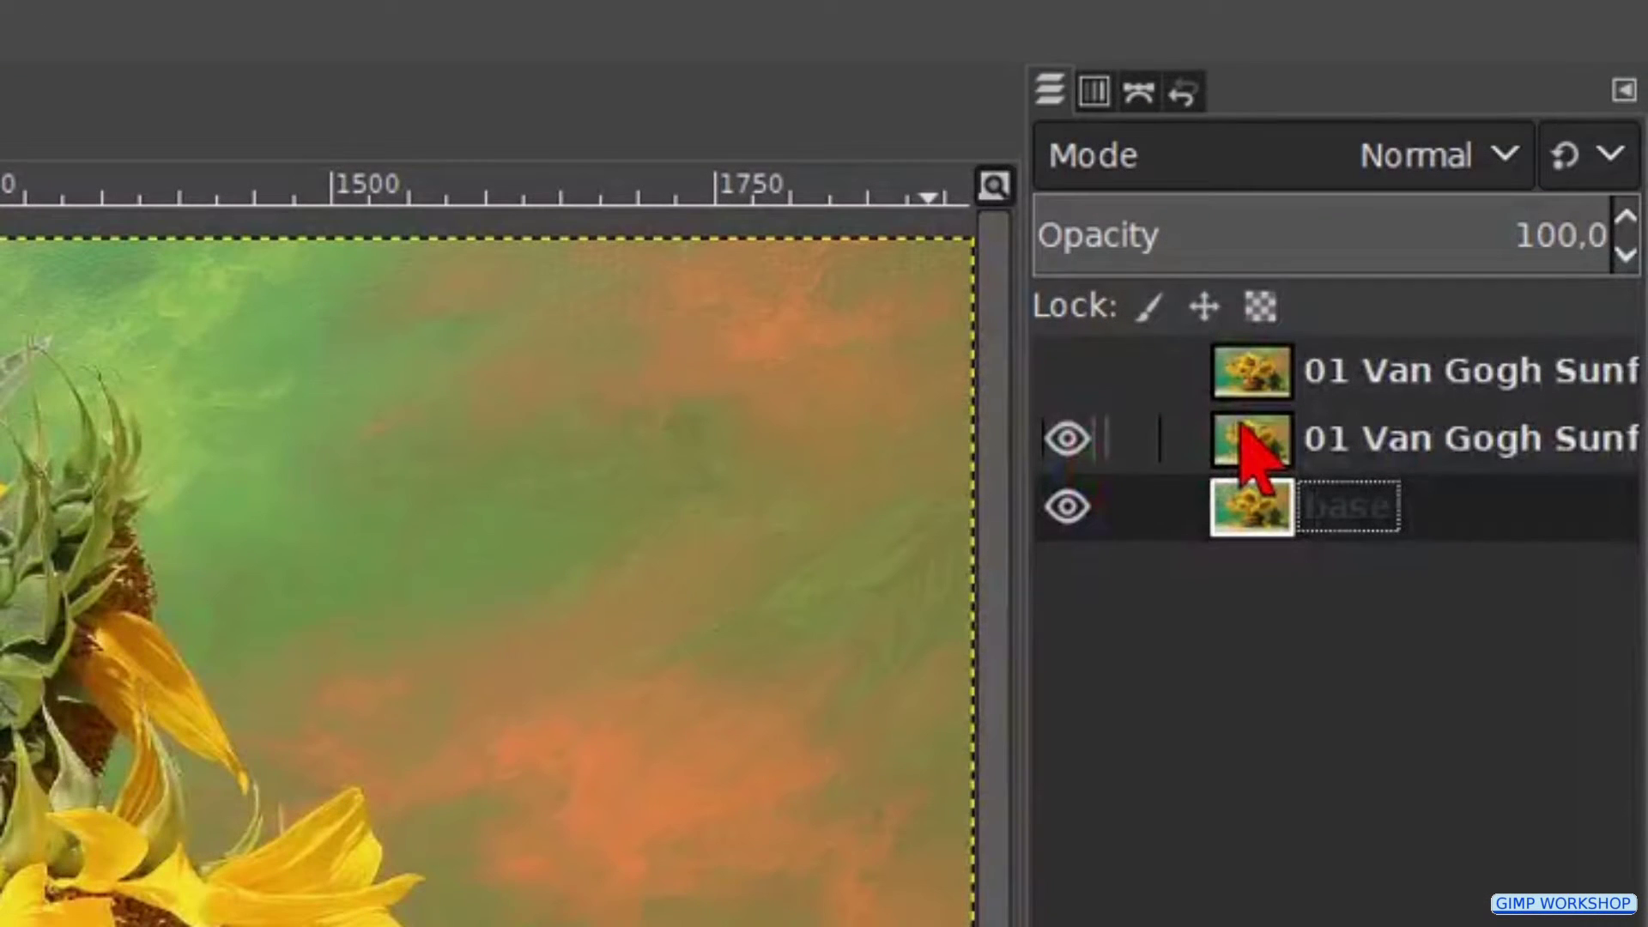
{"action": "left_click", "coordinate": [1242, 429]}
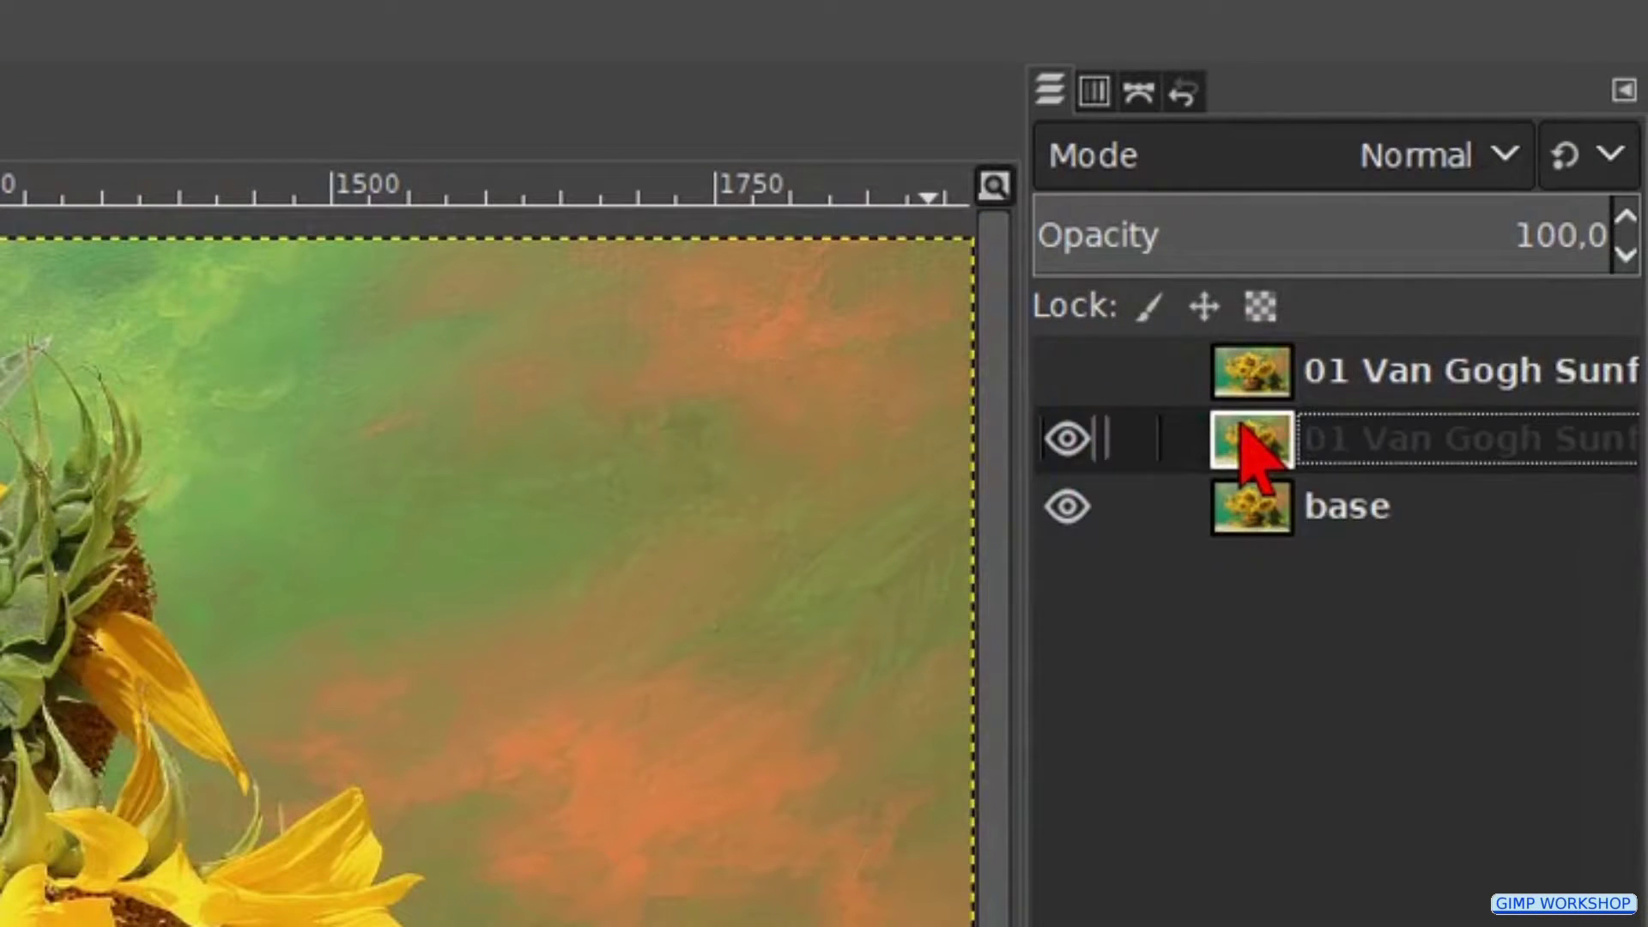
{"action": "double_click", "coordinate": [1357, 440]}
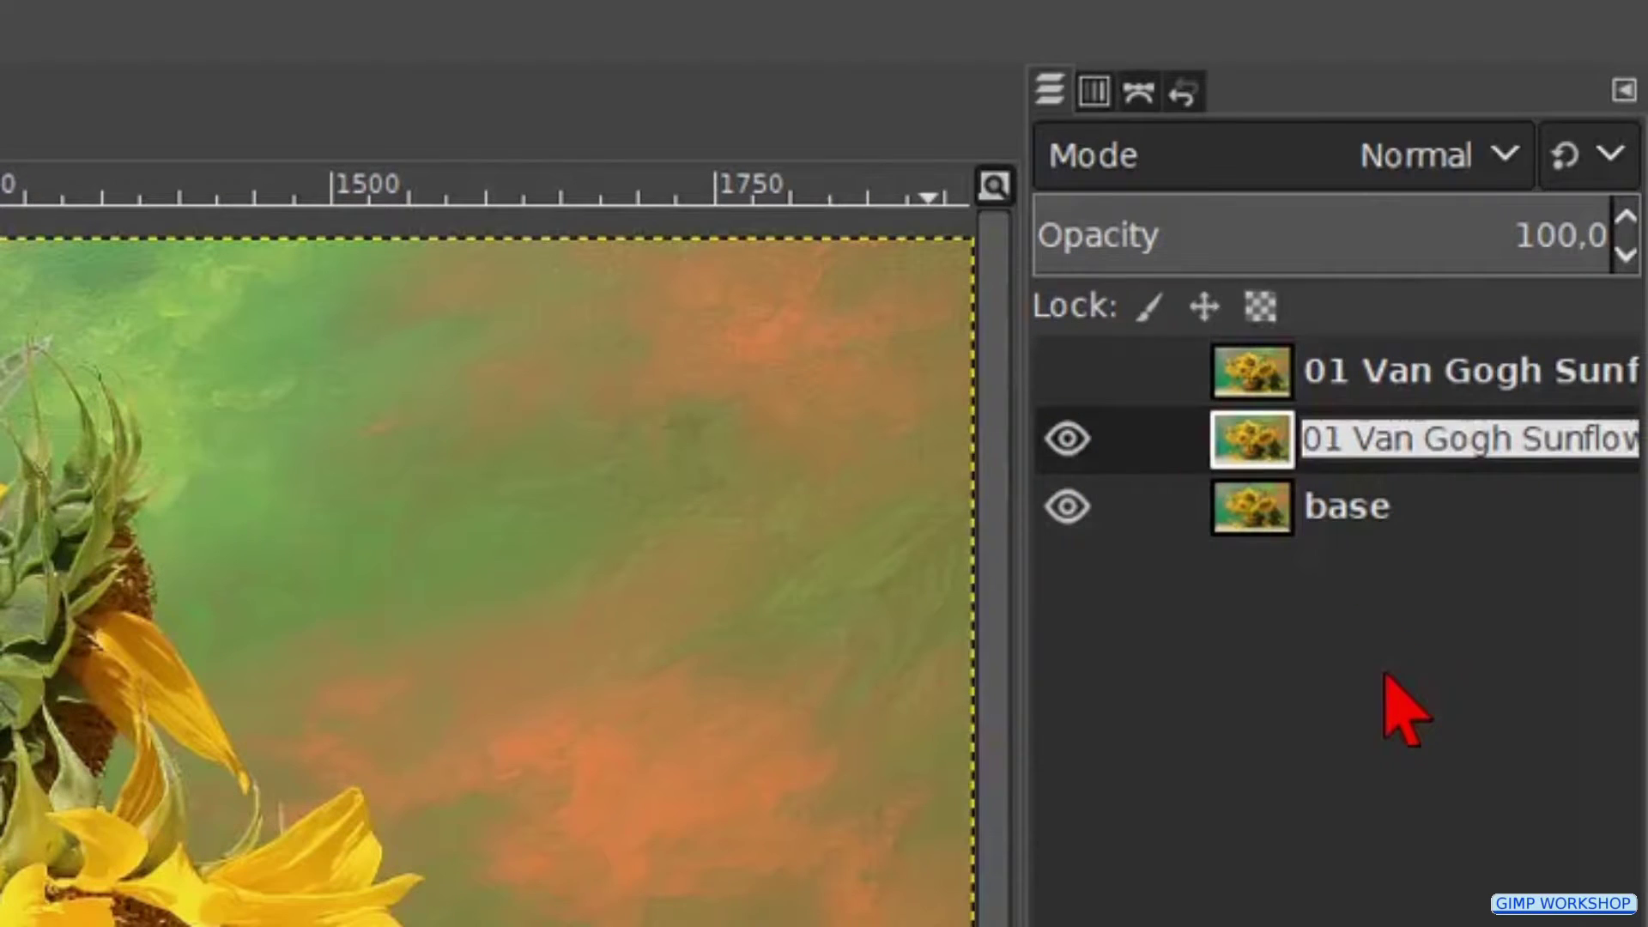
{"action": "type", "text": "det"}
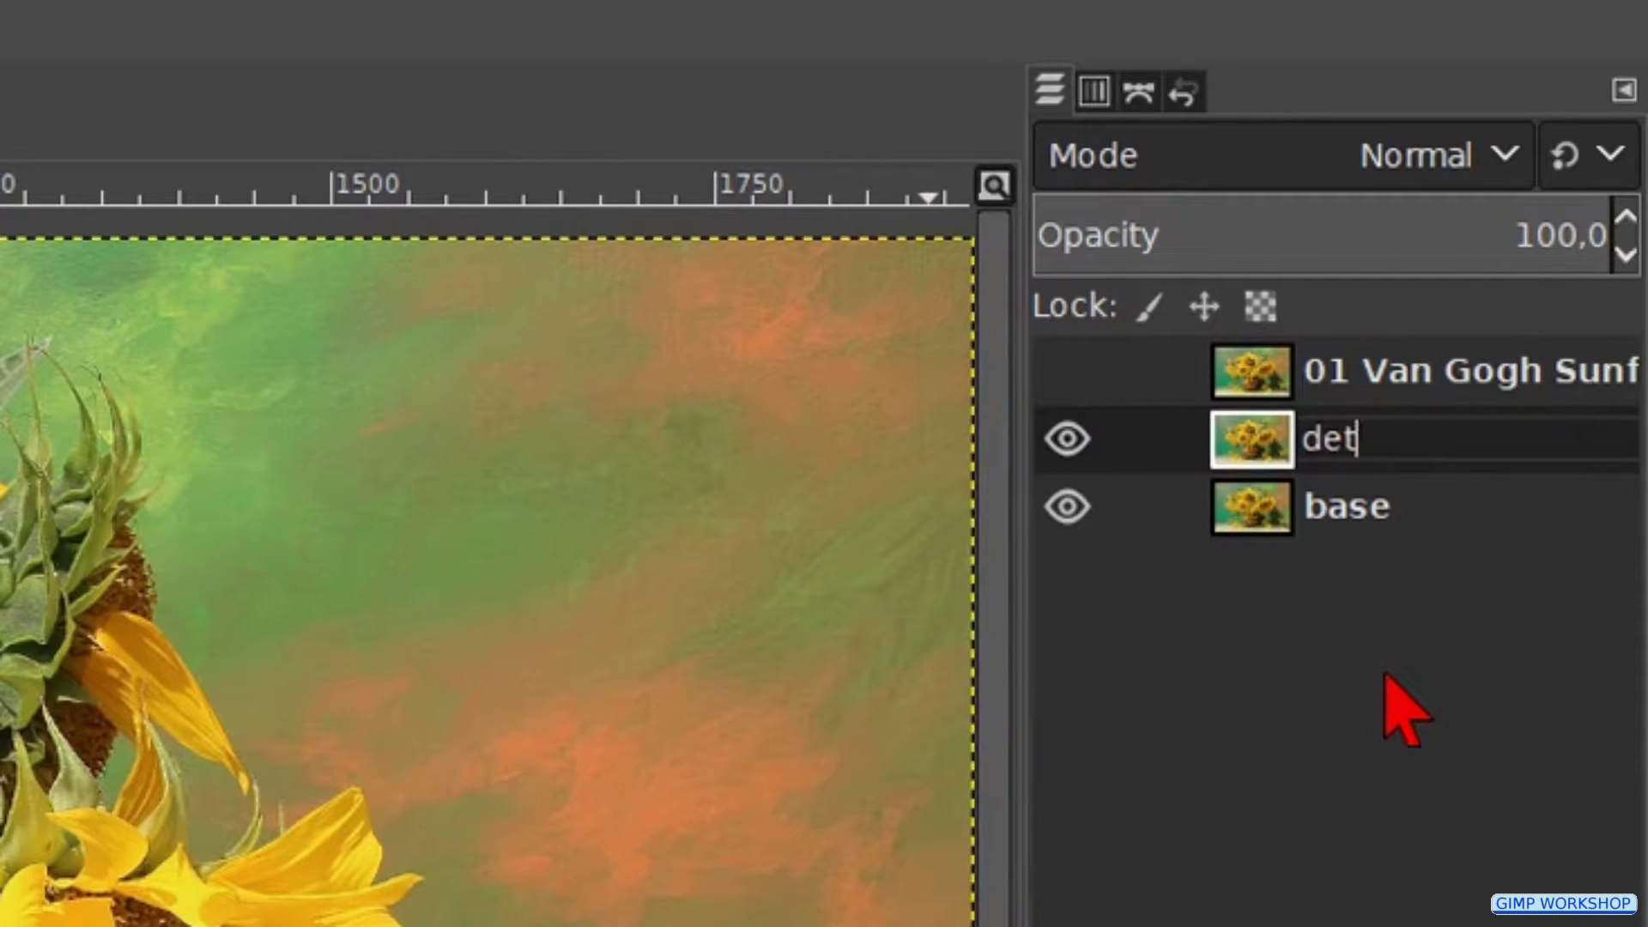
{"action": "type", "text": "ails"}
{"action": "key", "text": "Return"}
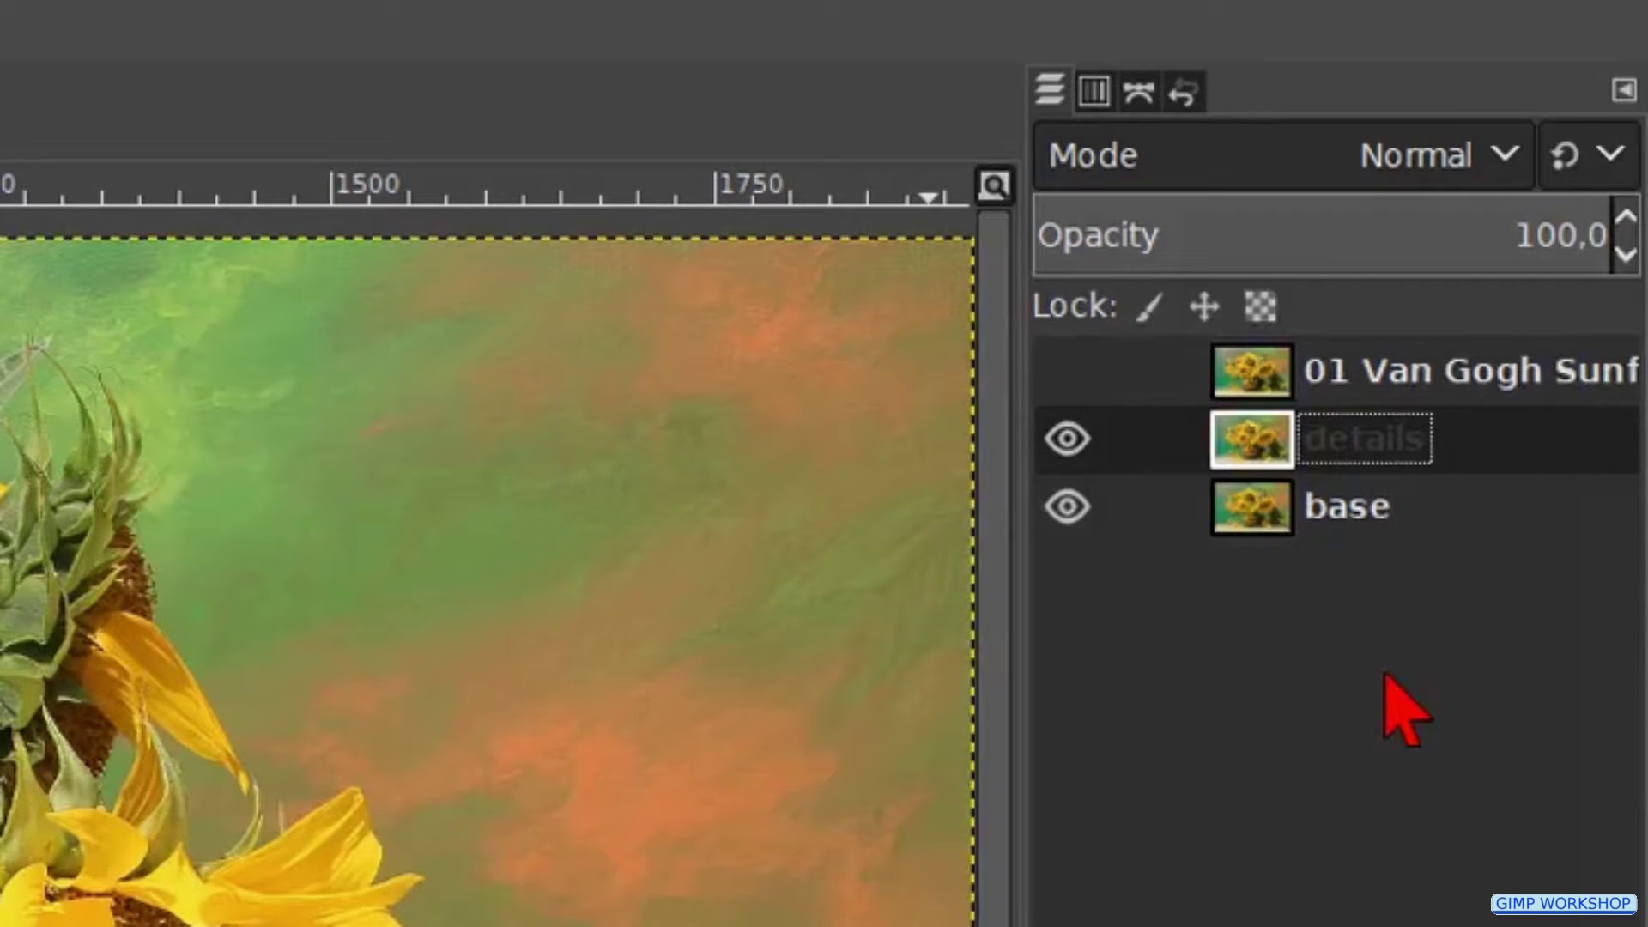
- Set the details layer to Lighten only at 56.5 opacity, toggling its visibility to compare
{"action": "left_click", "coordinate": [1359, 183]}
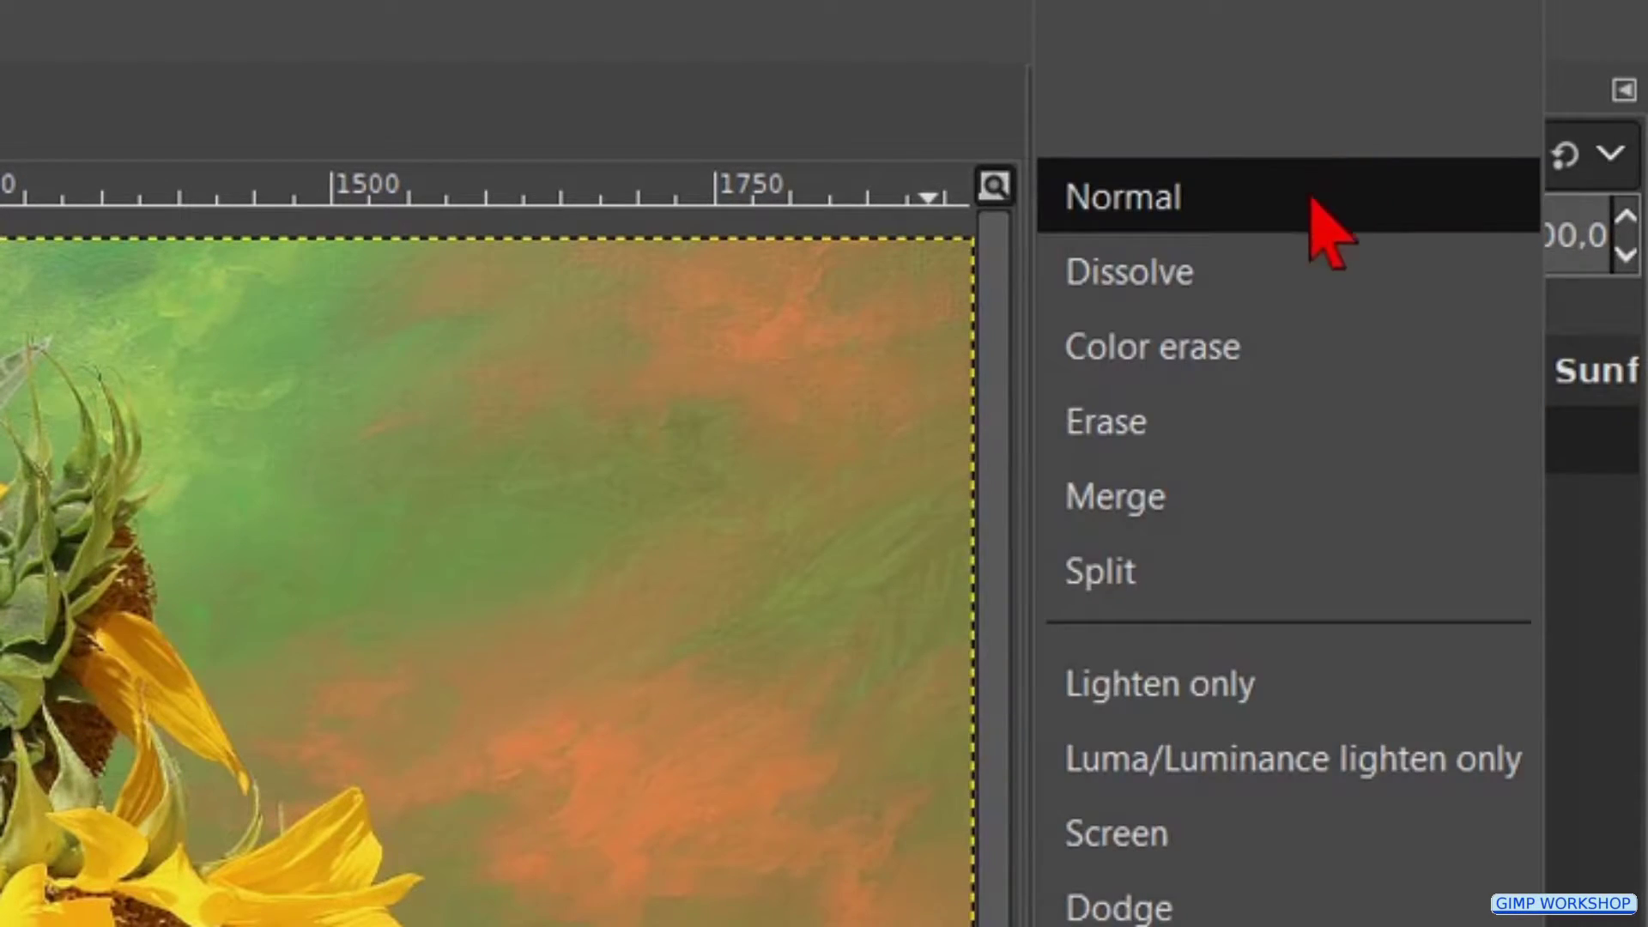
{"action": "left_click", "coordinate": [1273, 686]}
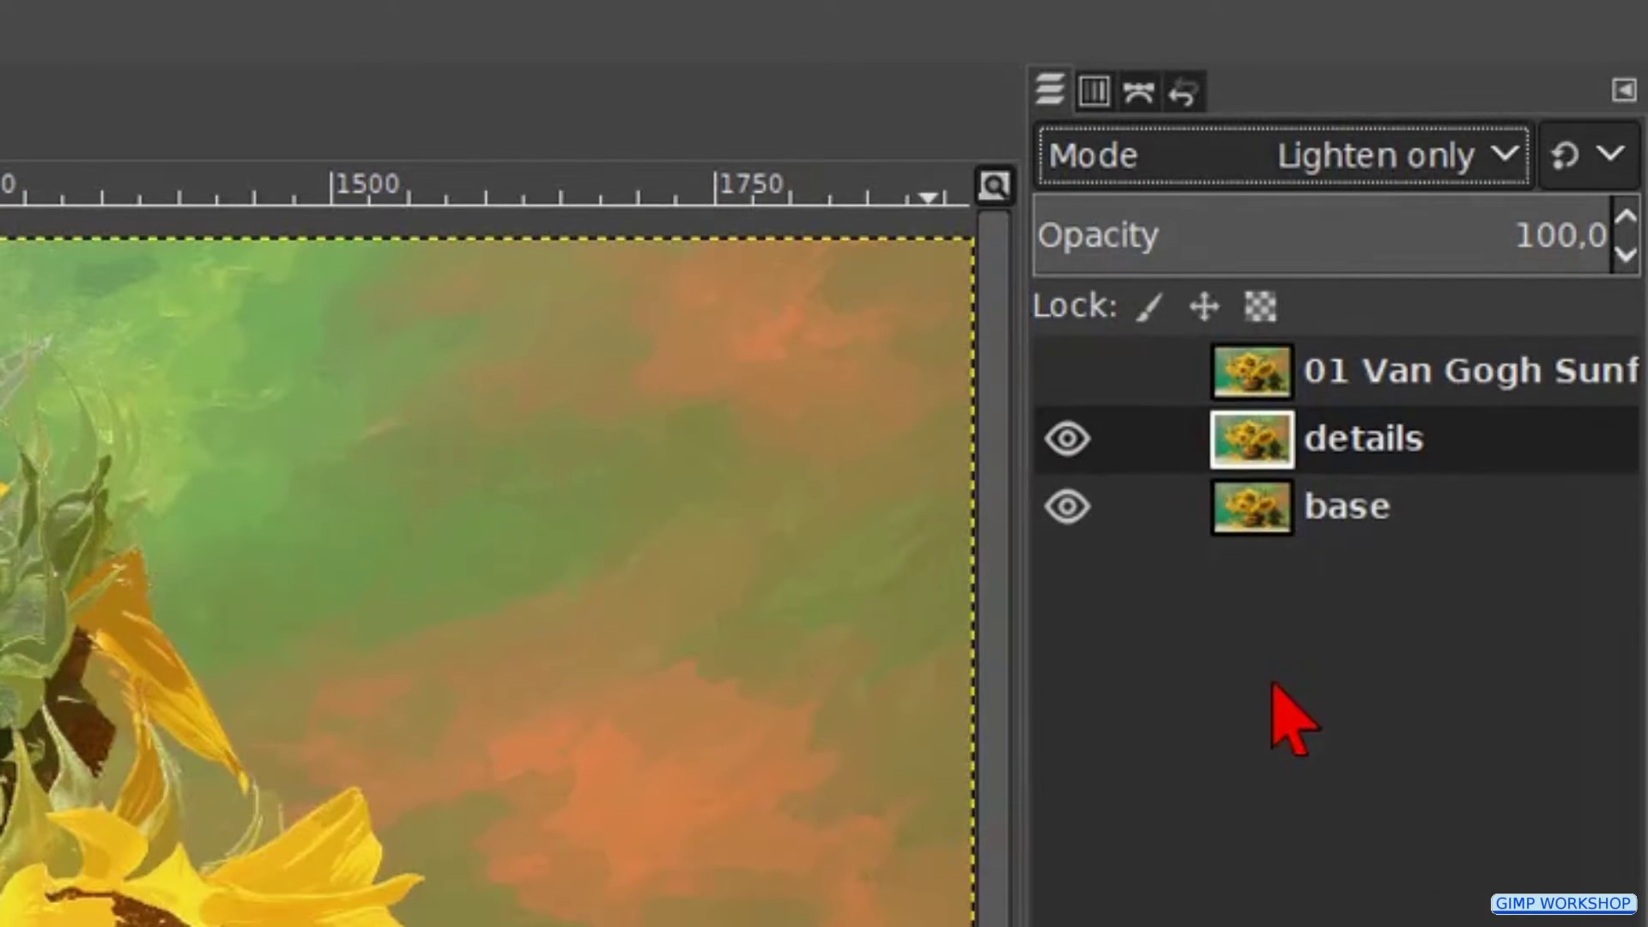
{"action": "left_click", "coordinate": [1361, 242]}
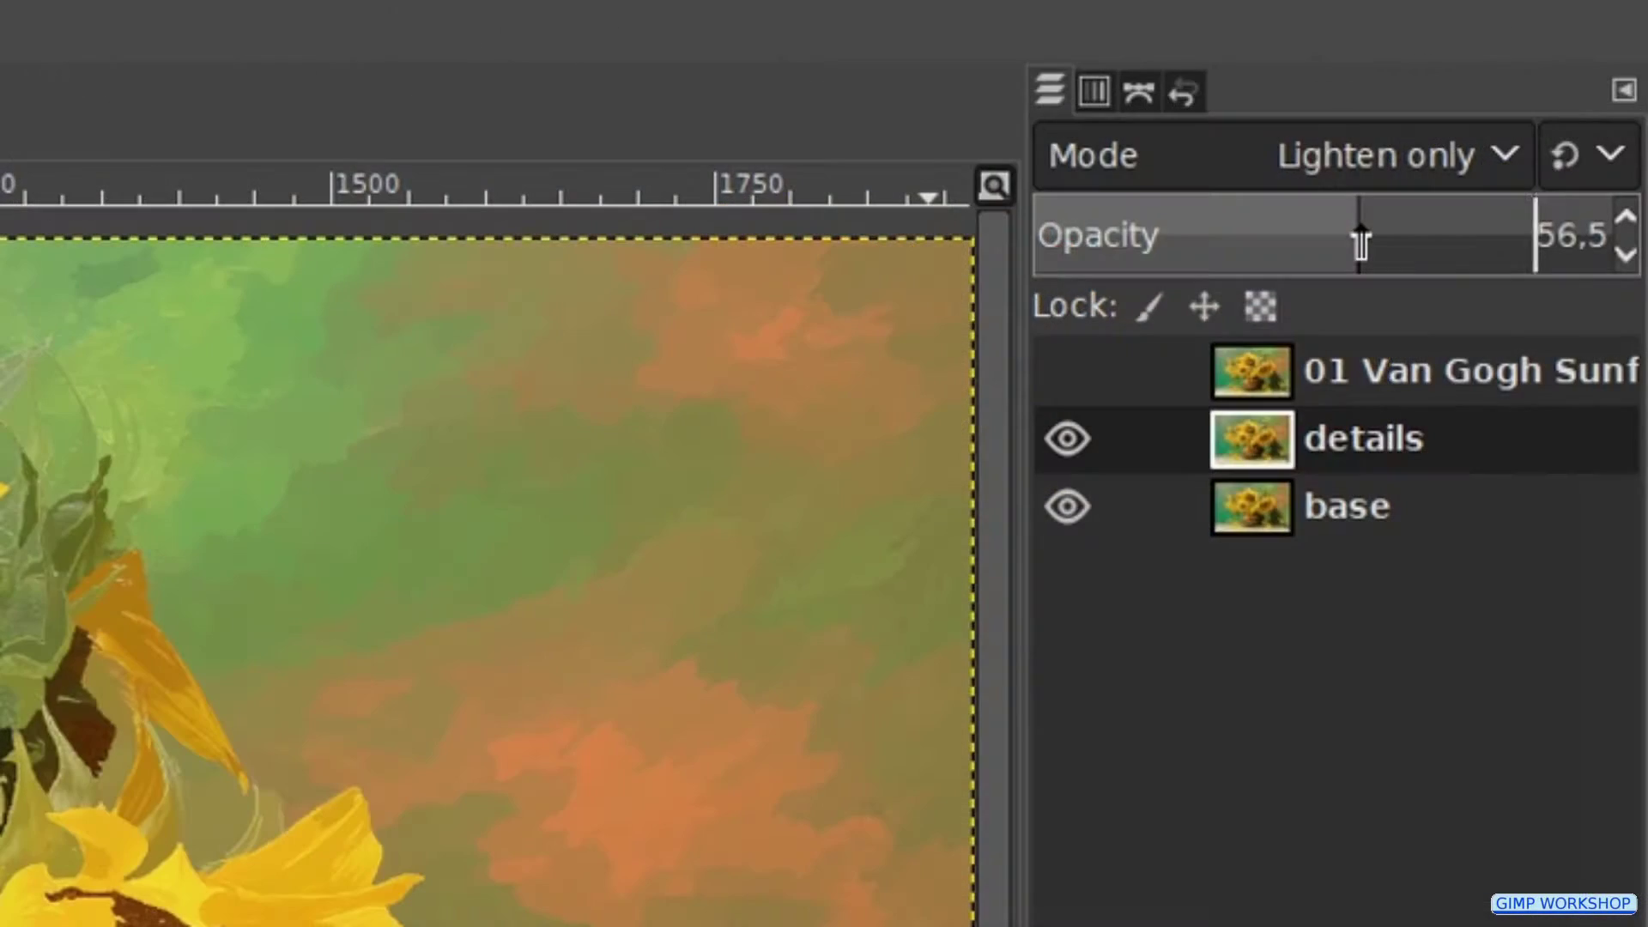
{"action": "left_click", "coordinate": [1067, 438]}
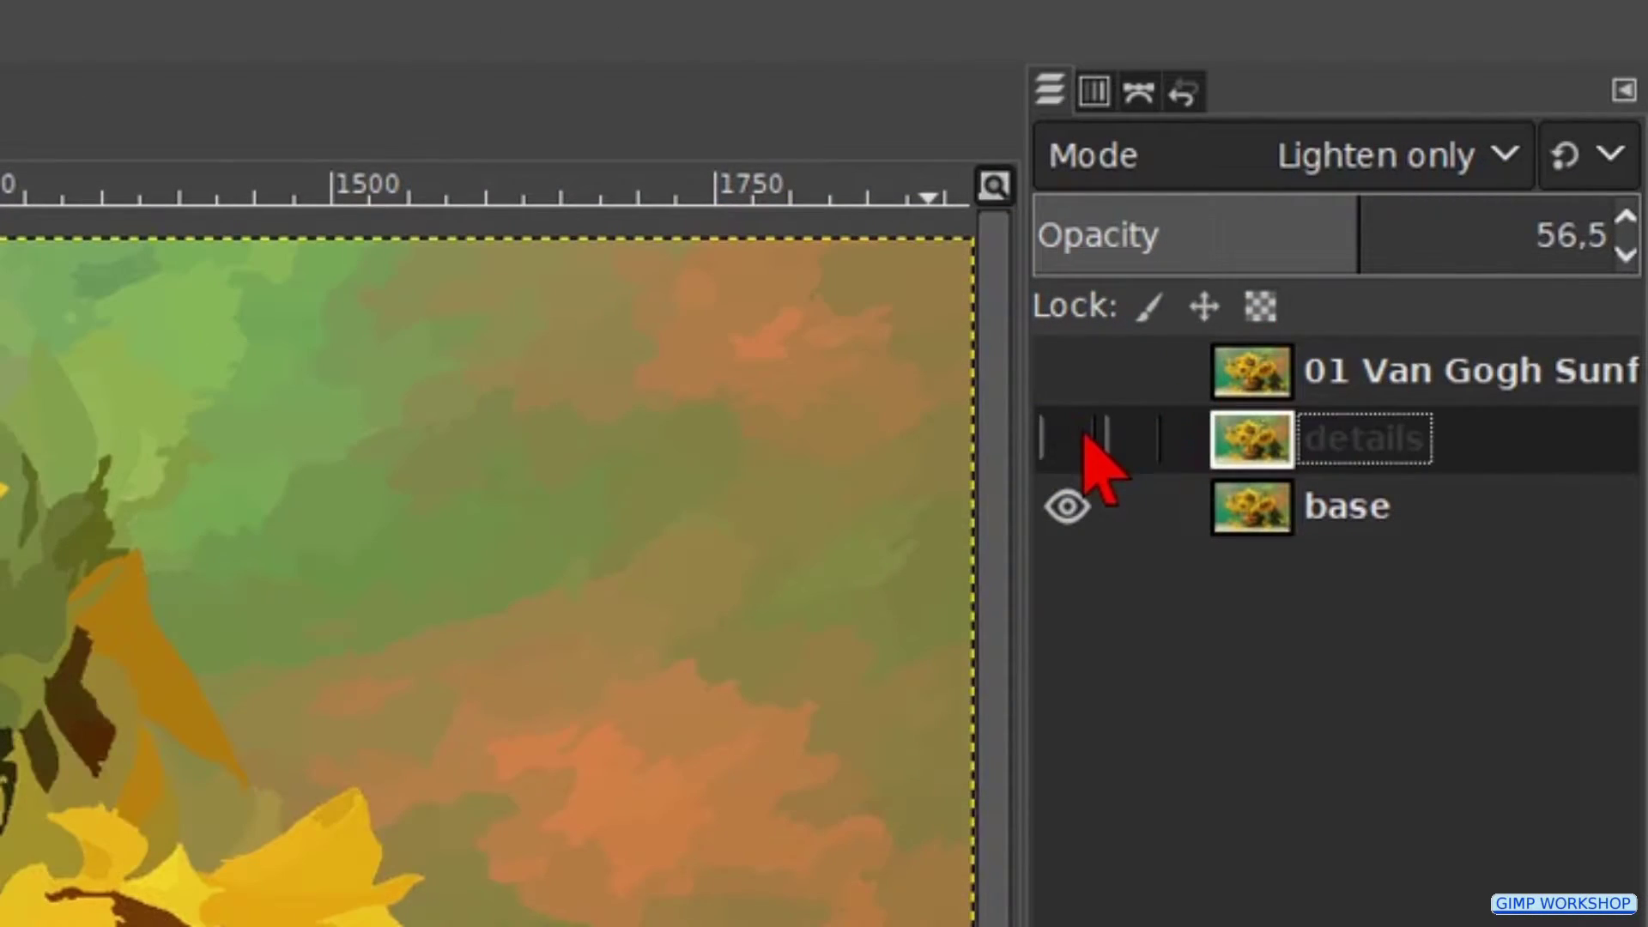
{"action": "left_click", "coordinate": [1083, 441]}
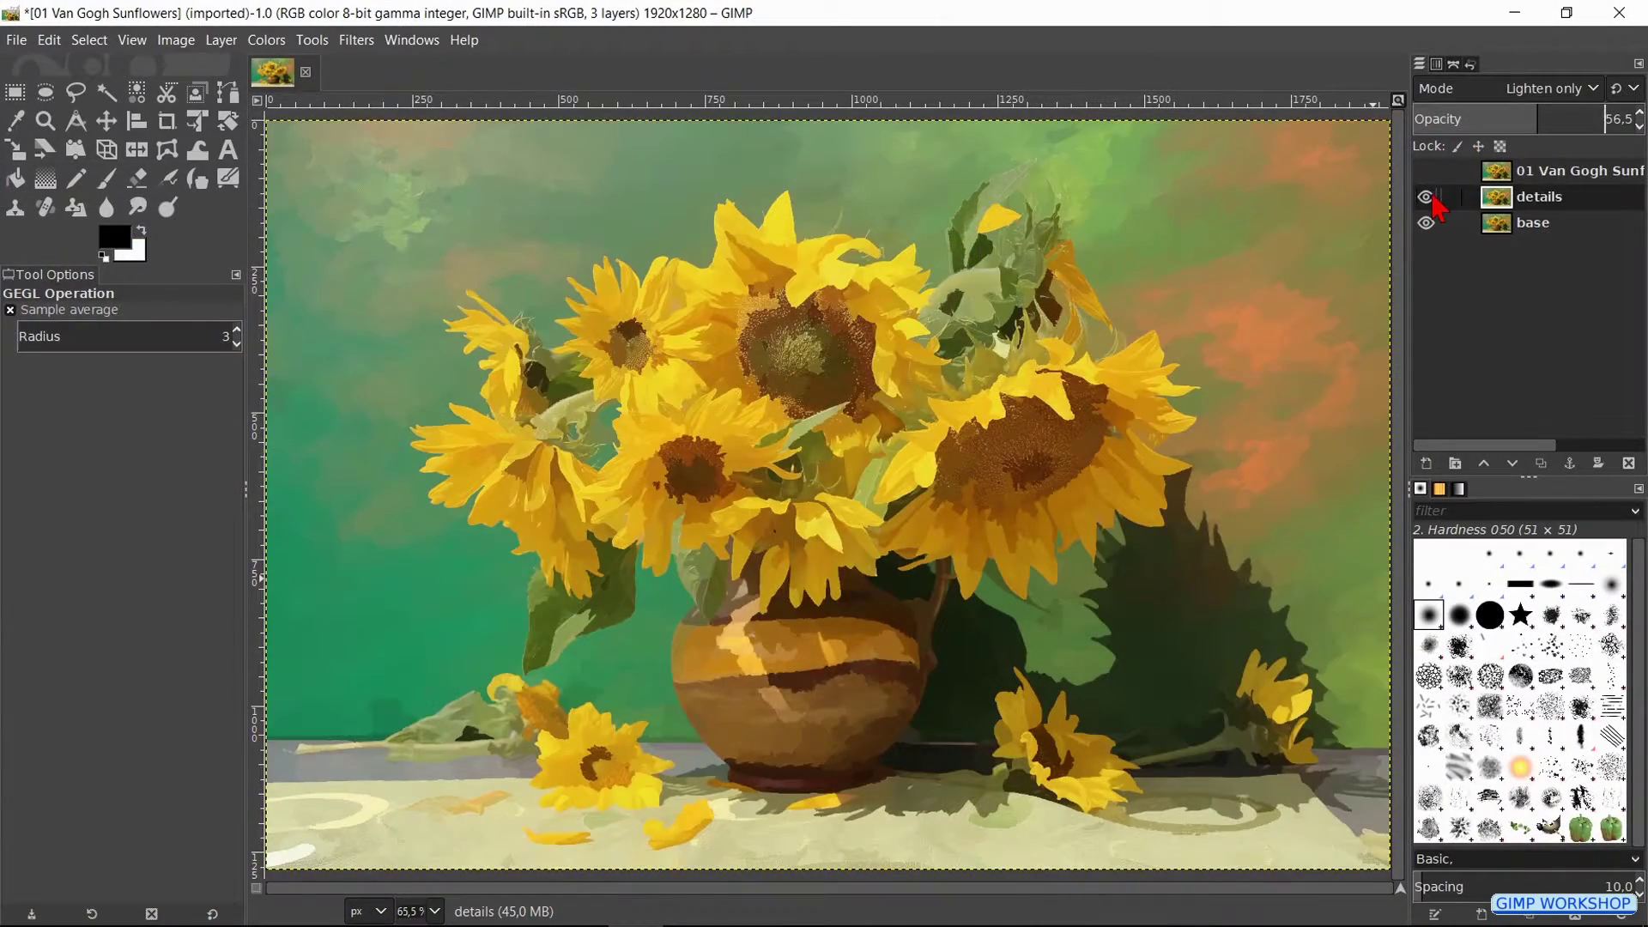
{"action": "left_click", "coordinate": [1083, 440]}
{"action": "left_click", "coordinate": [1426, 198]}
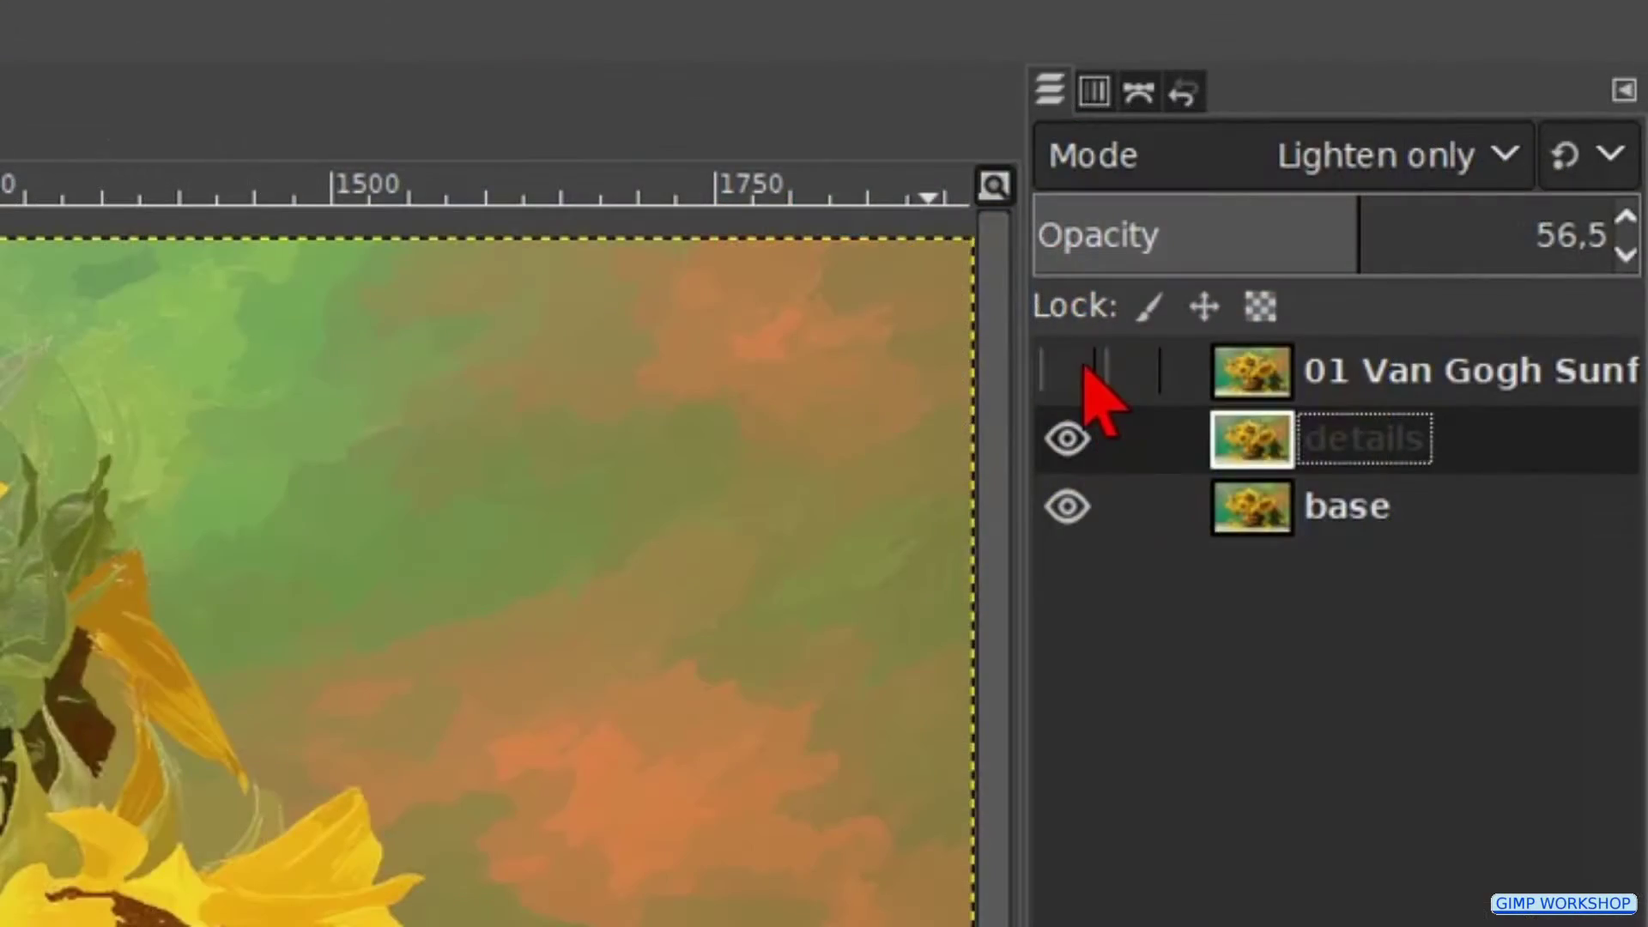
- Show the top layer, select it, and rename it 'lines'
{"action": "left_click", "coordinate": [1427, 173]}
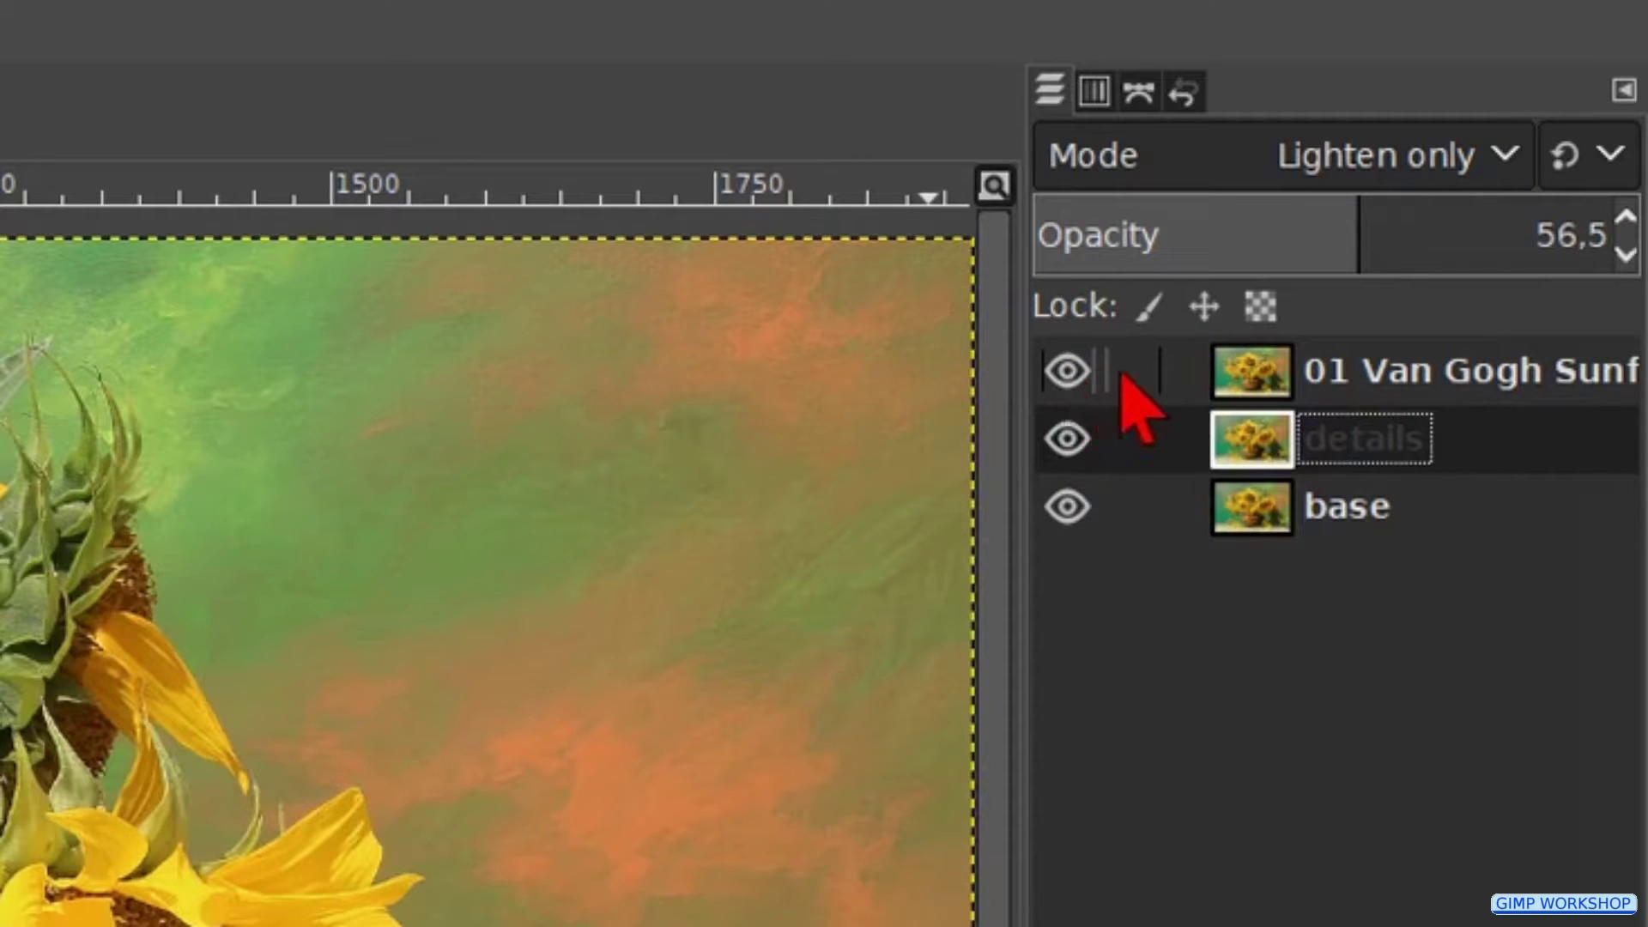
{"action": "left_click", "coordinate": [1249, 378]}
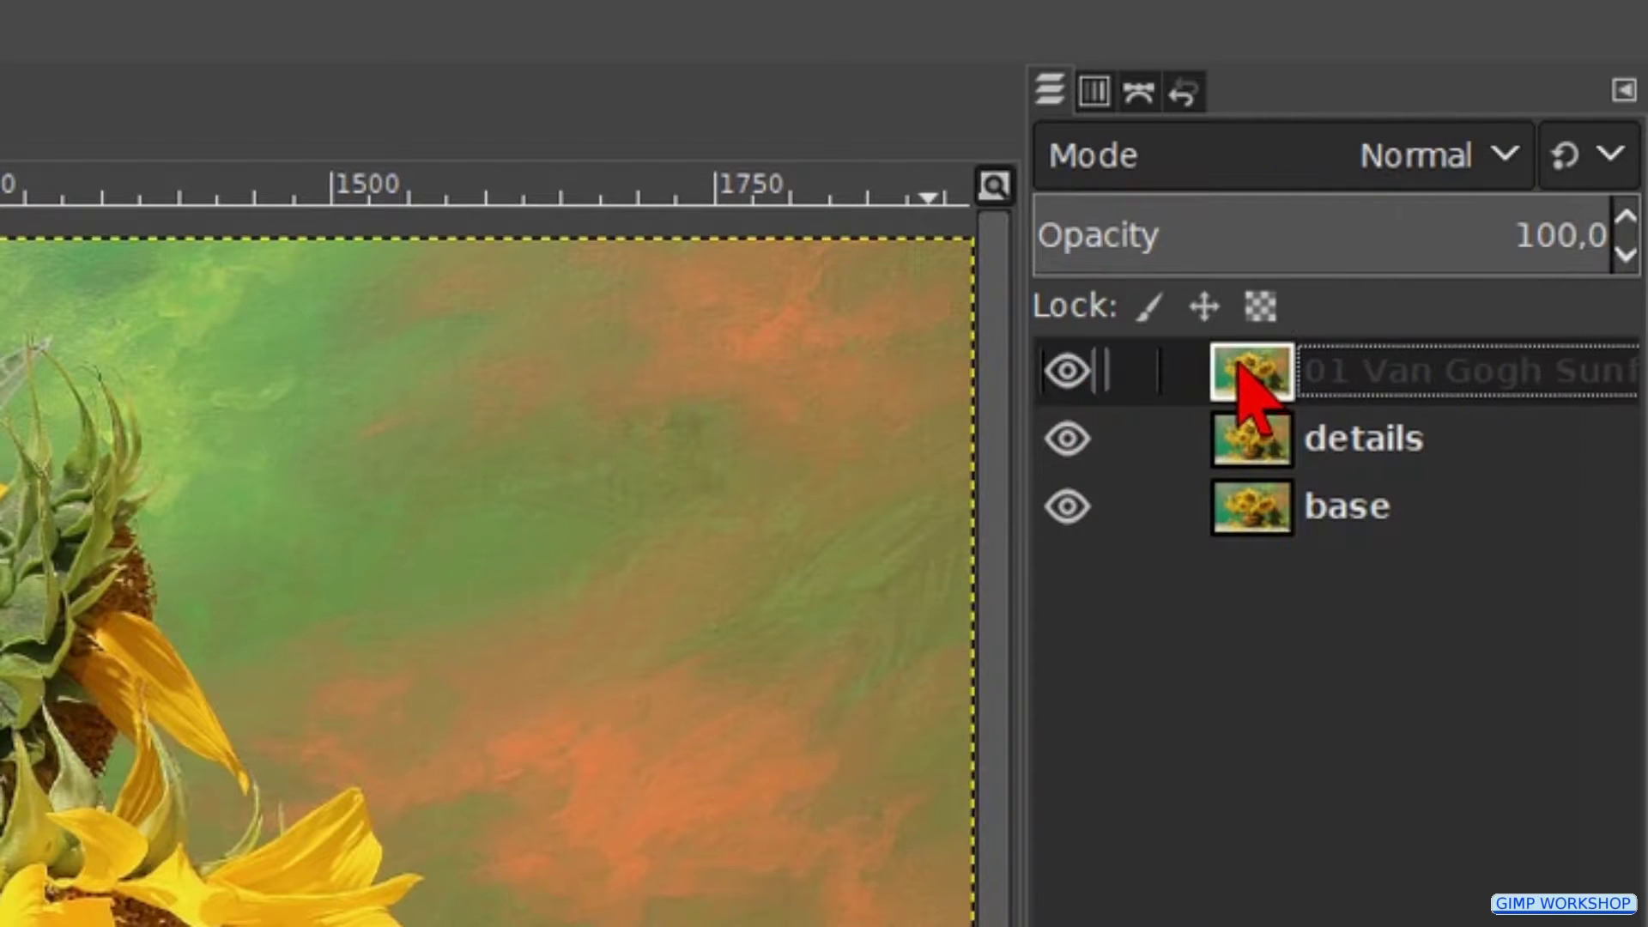
{"action": "double_click", "coordinate": [1367, 370]}
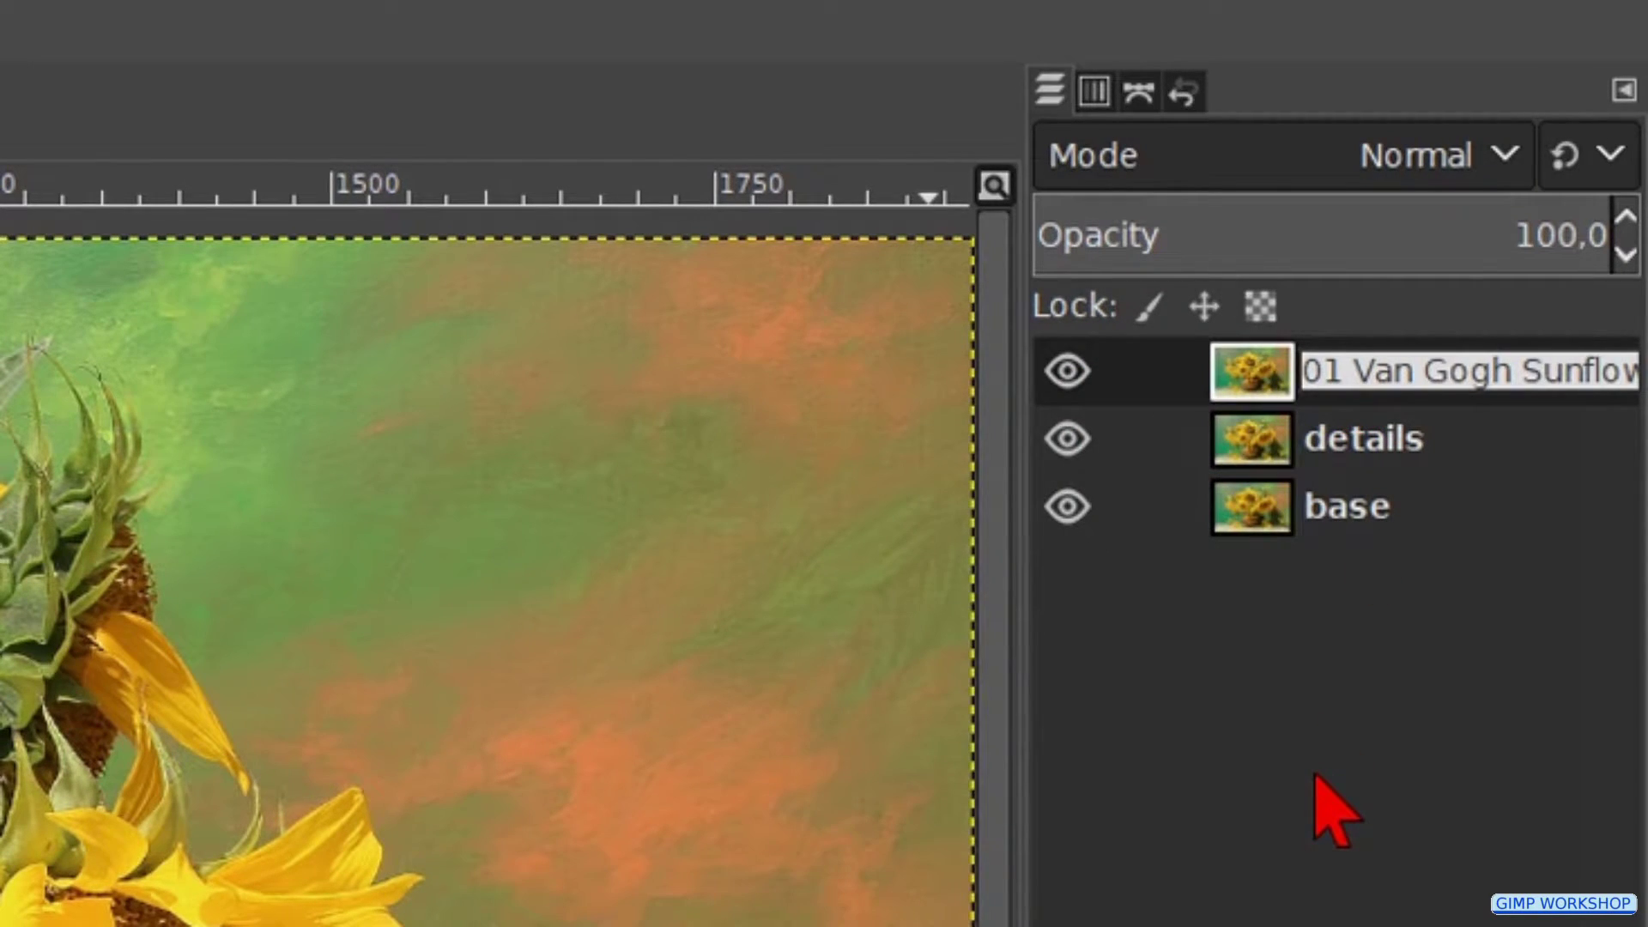
{"action": "type", "text": "lines"}
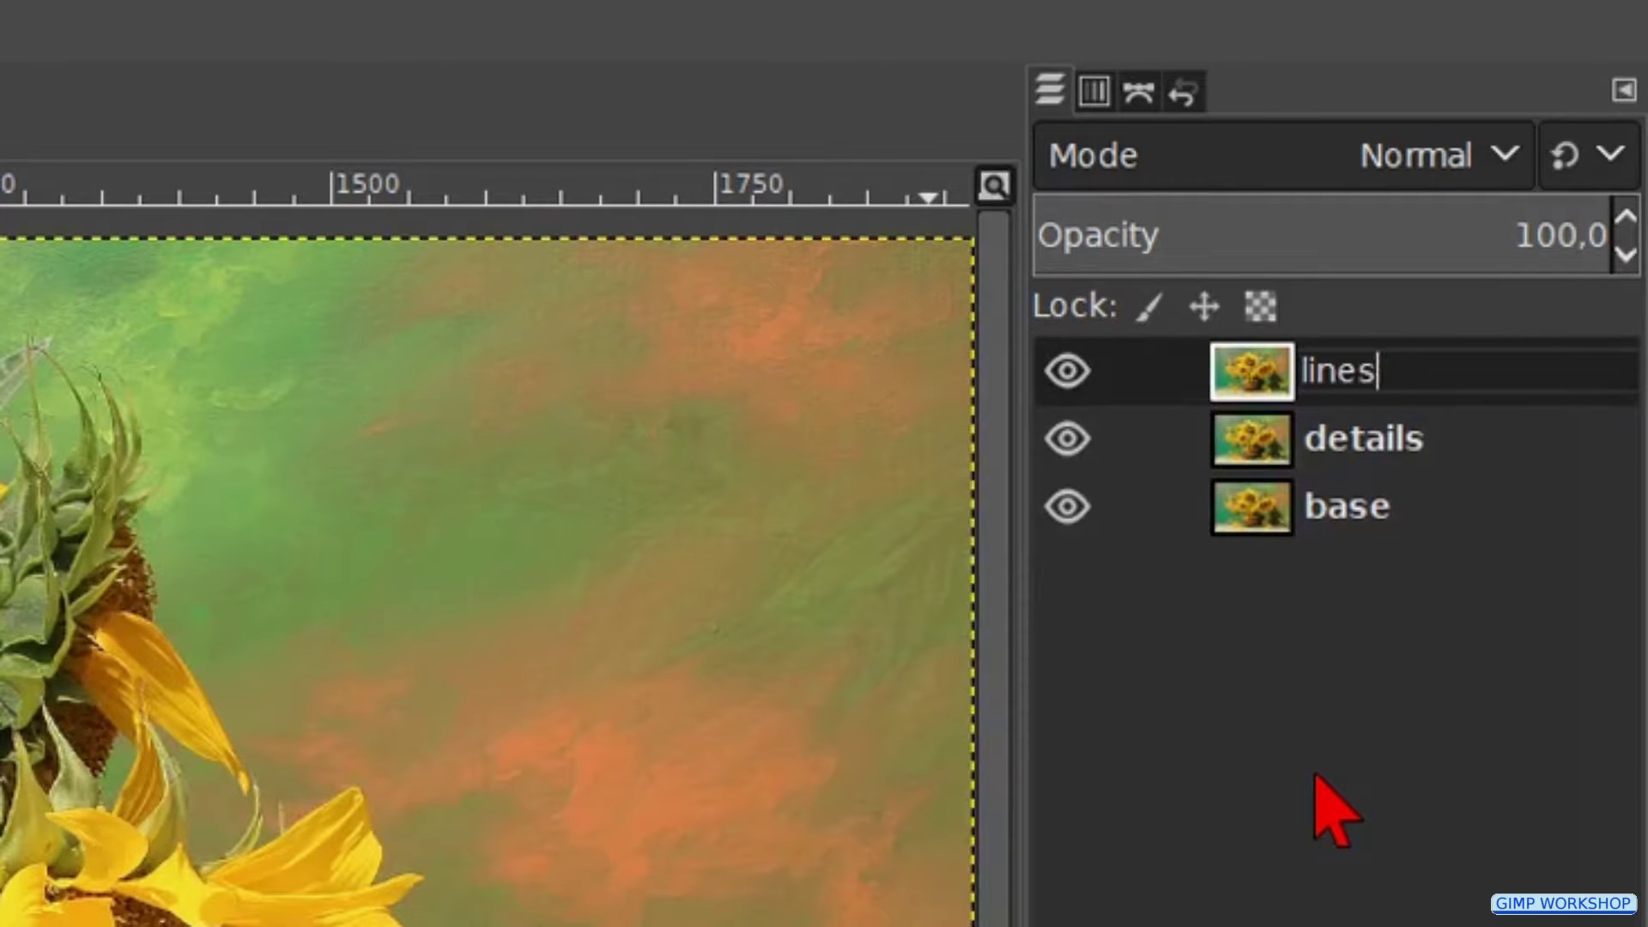
{"action": "key", "text": "Return"}
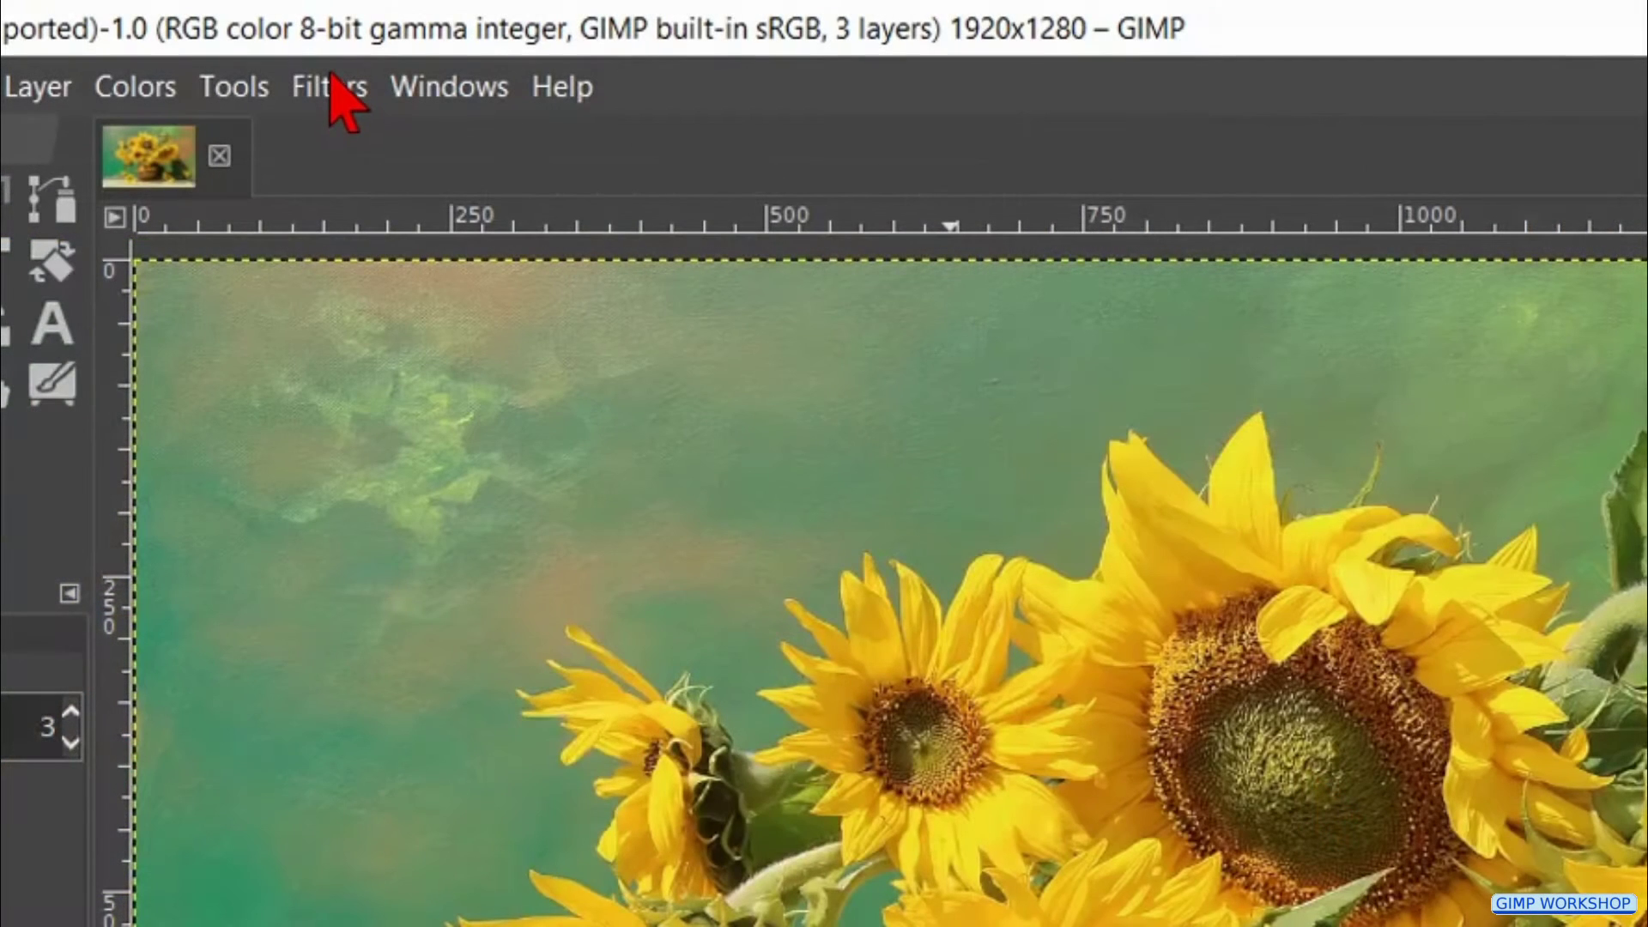
- Apply Sobel edge detection with Amount 1 to the lines layer
{"action": "left_click", "coordinate": [332, 86]}
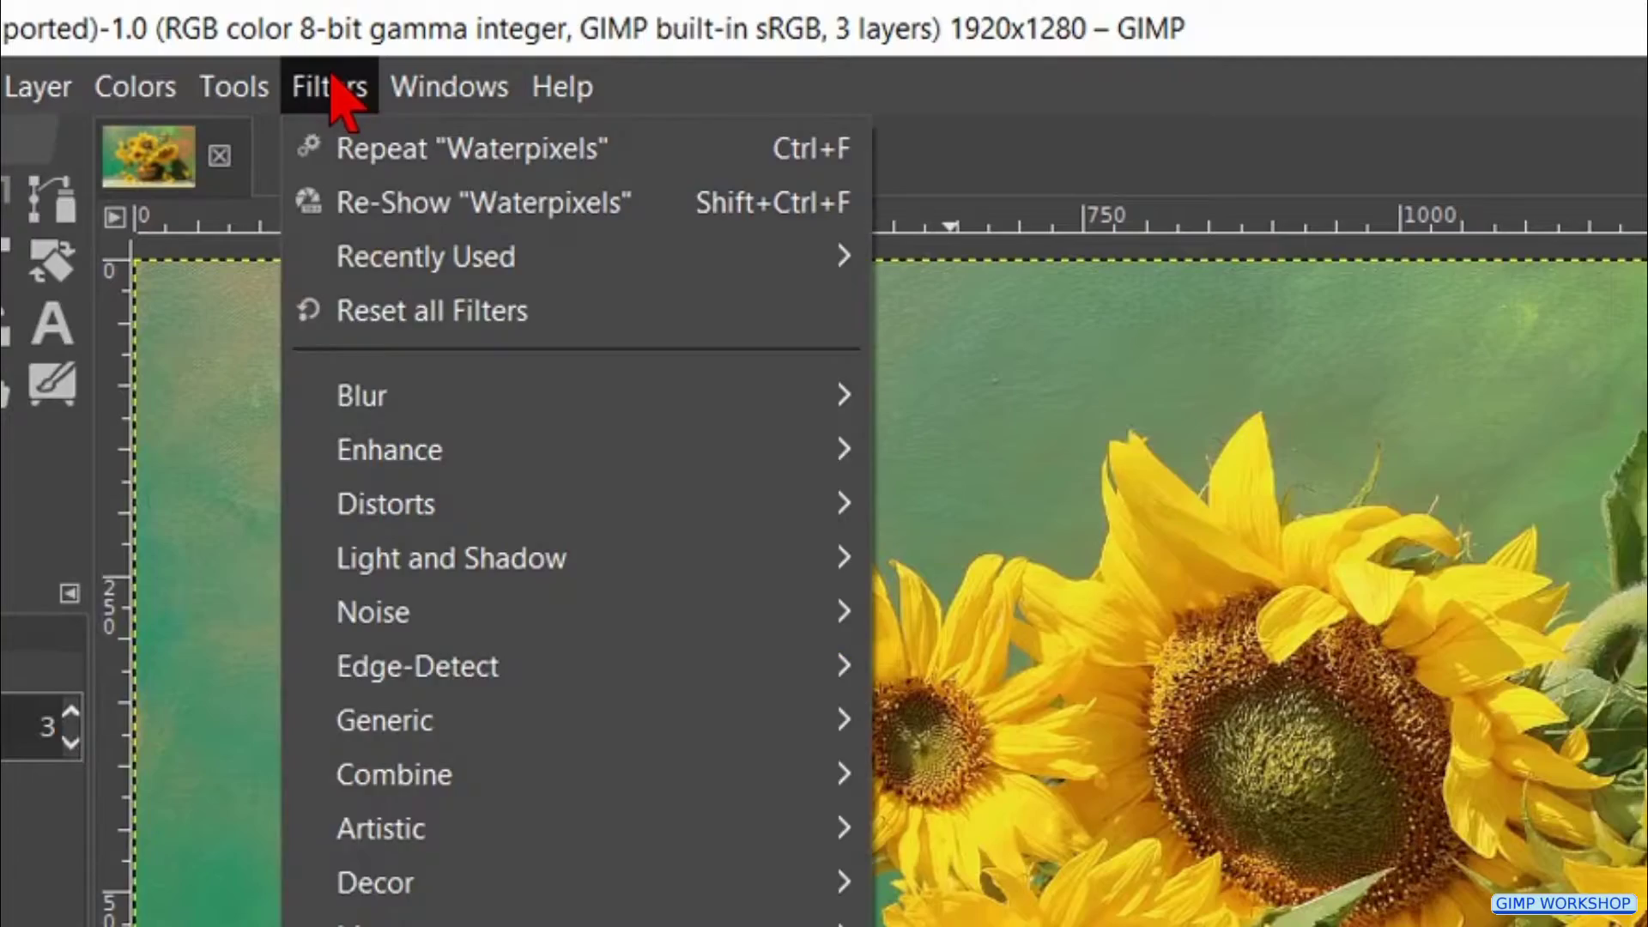
{"action": "mouse_move", "coordinate": [751, 668]}
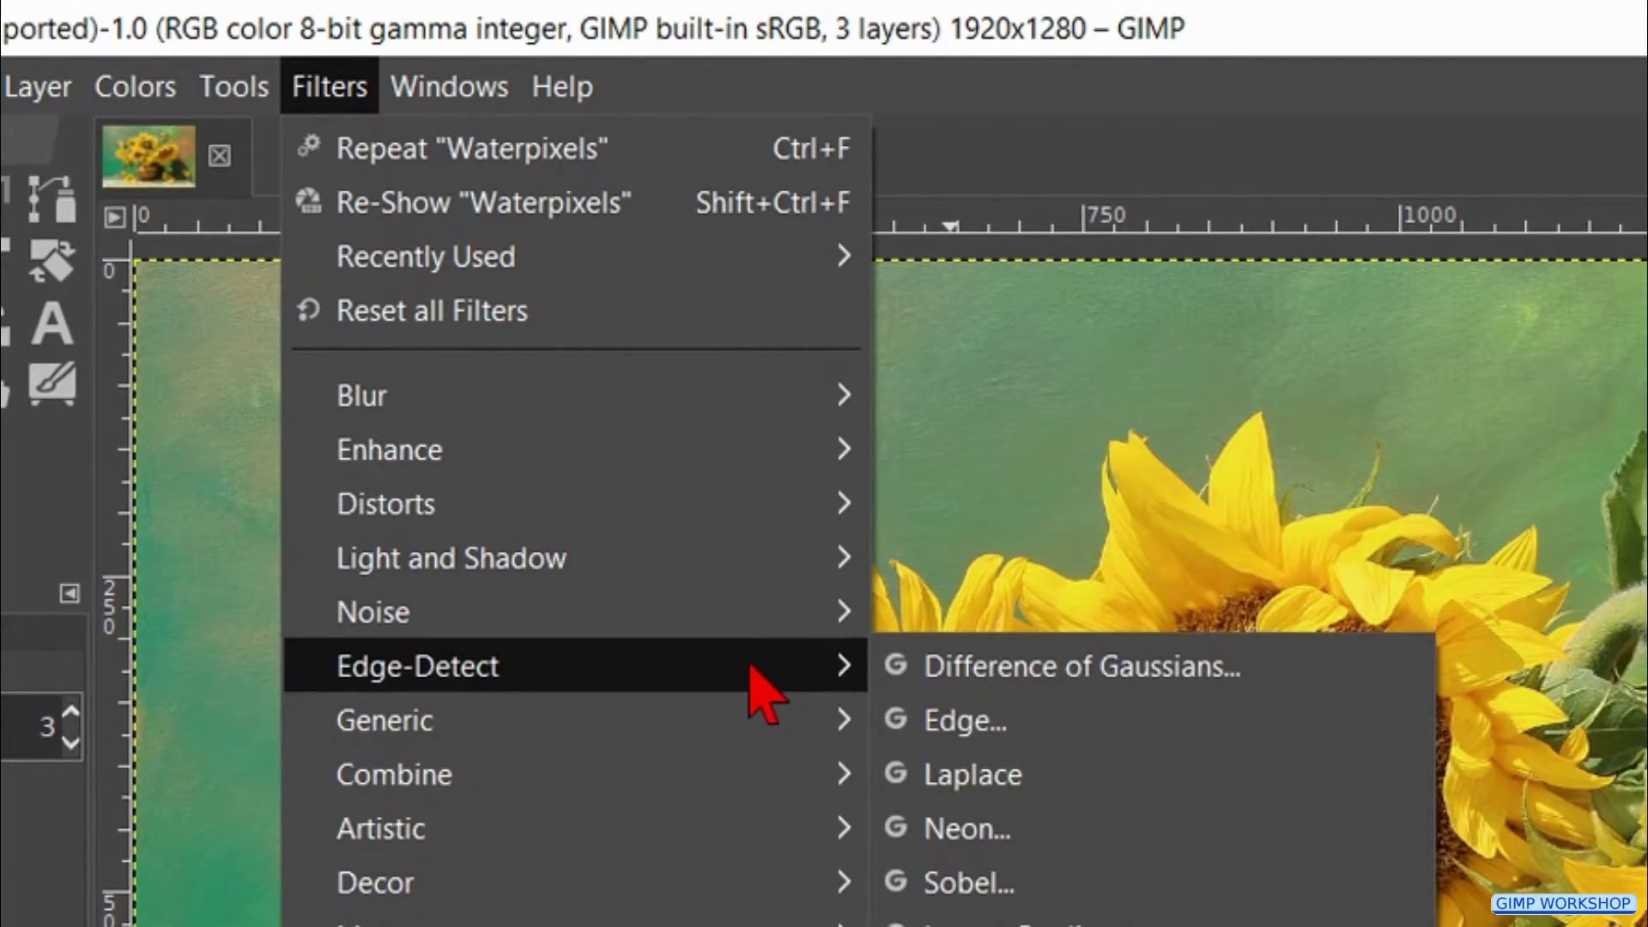
{"action": "left_click", "coordinate": [966, 721]}
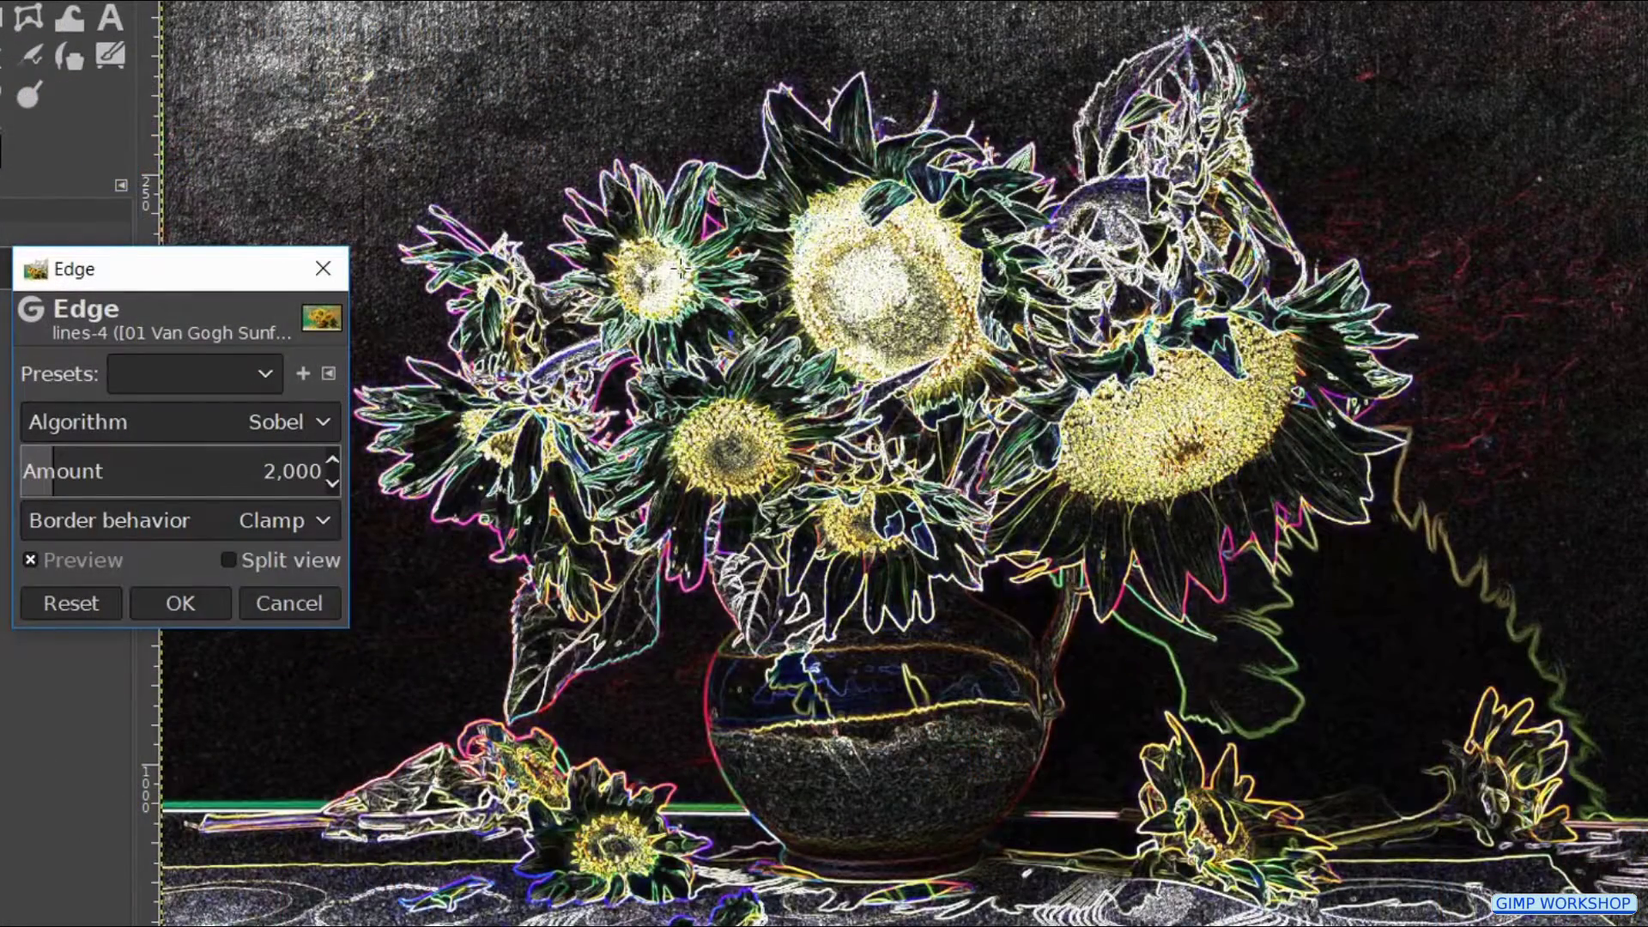
{"action": "triple_click", "coordinate": [292, 471]}
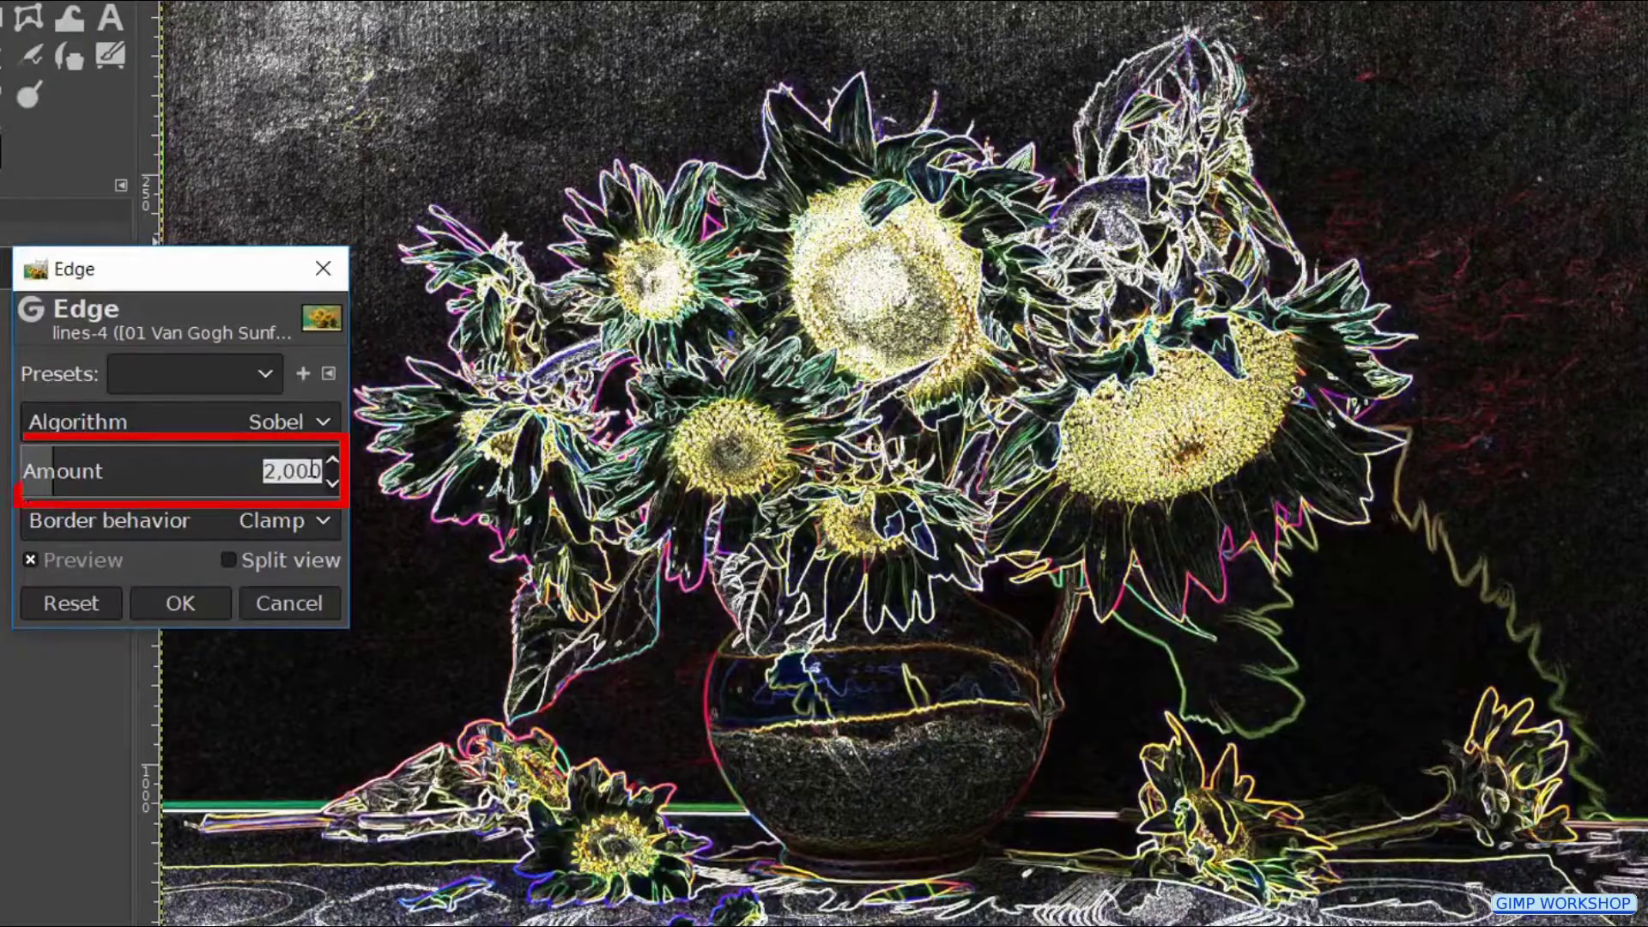
{"action": "type", "text": "1"}
{"action": "key", "text": "Return"}
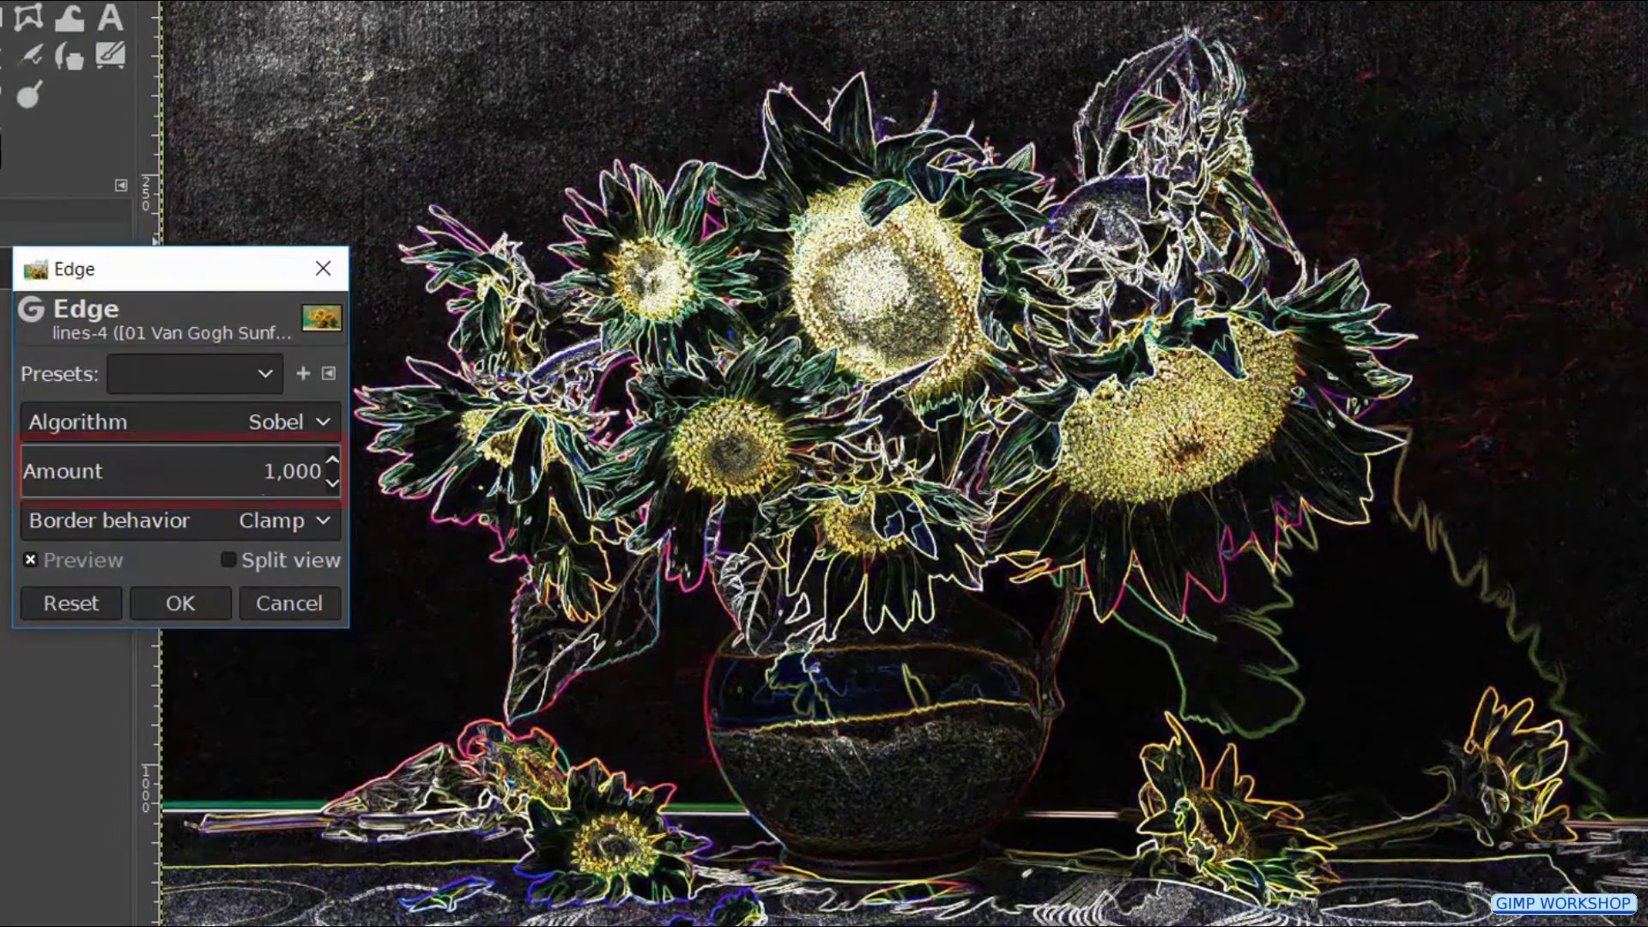
{"action": "left_click", "coordinate": [211, 606]}
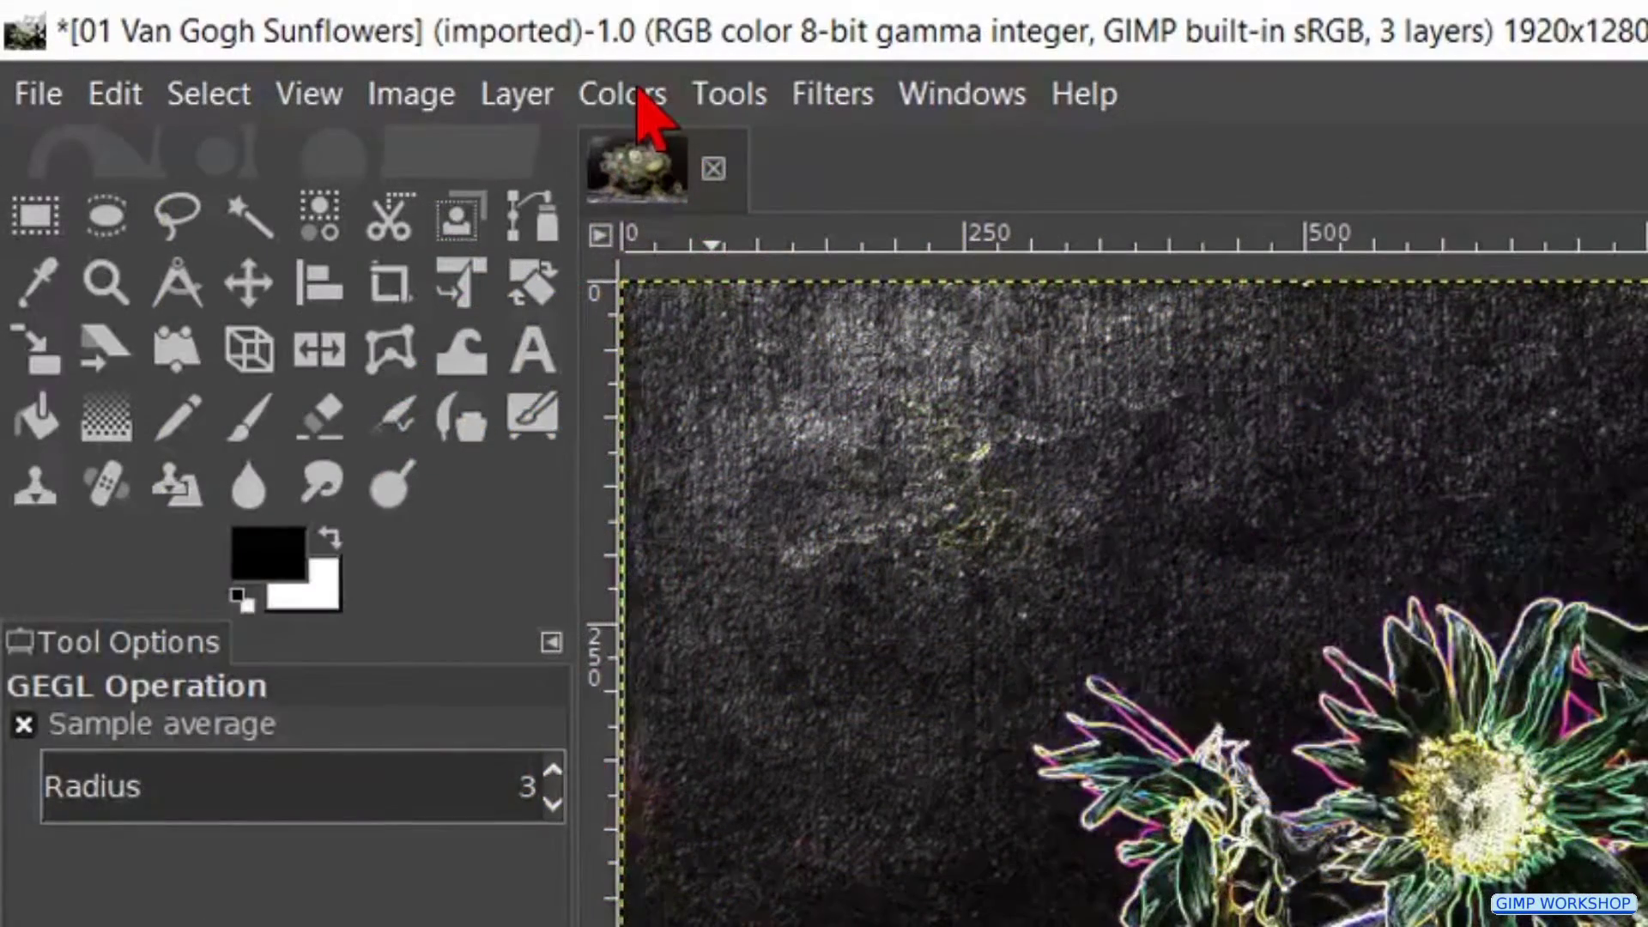
- Invert the edge lines' colours and set the lines layer to Darken only mode
{"action": "left_click", "coordinate": [640, 91]}
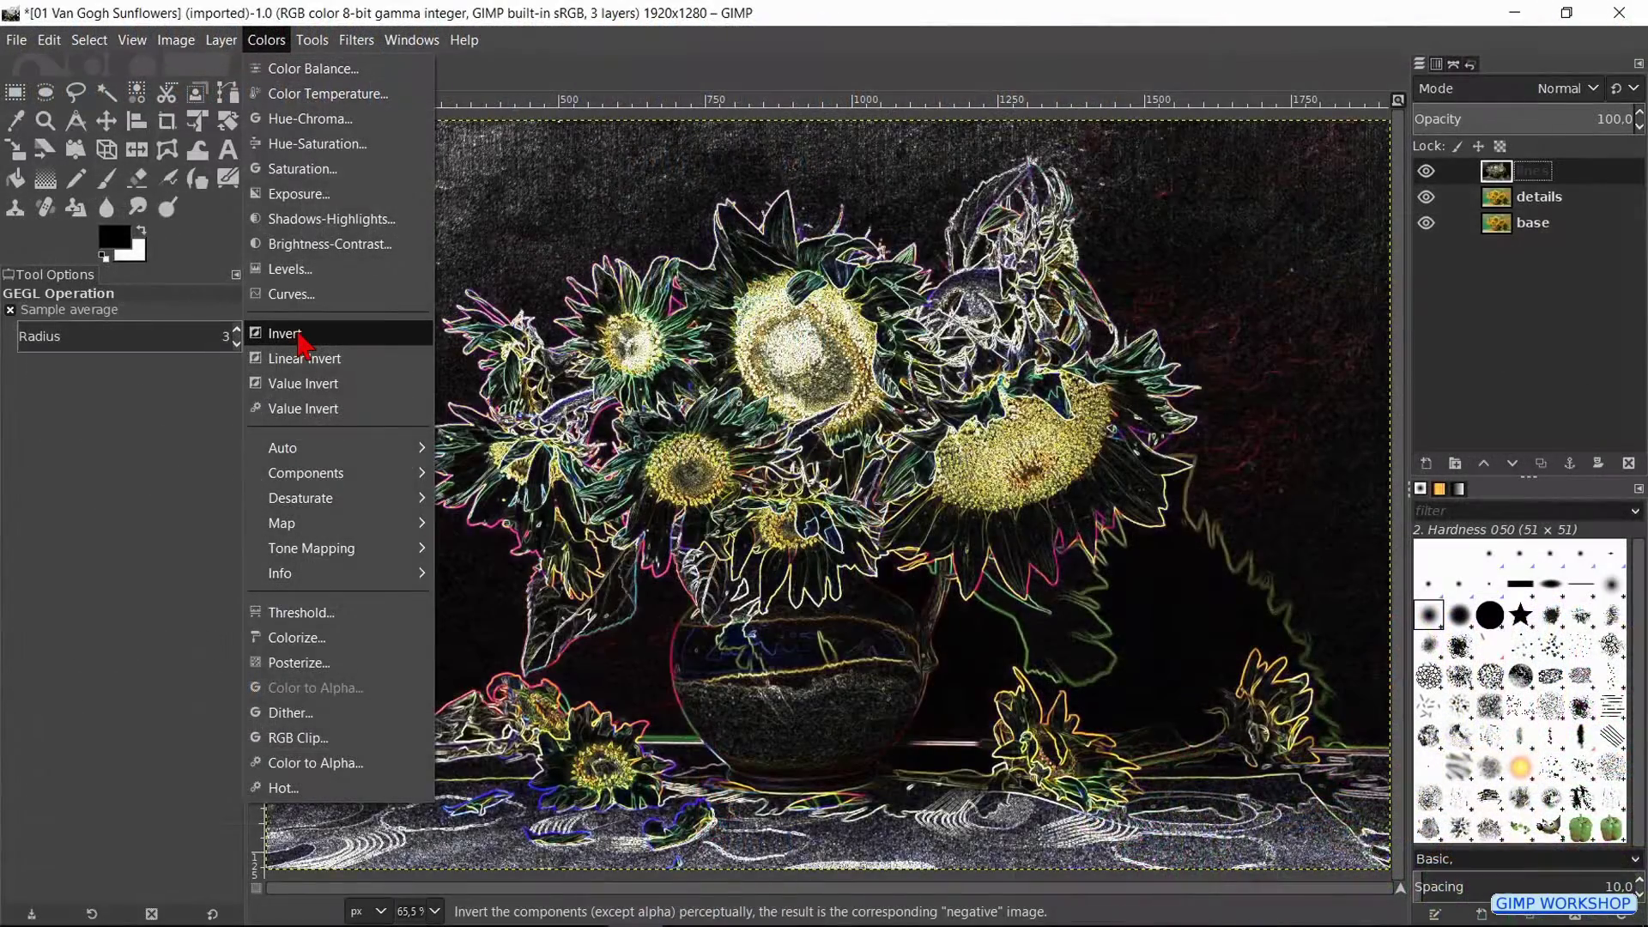
{"action": "left_click", "coordinate": [697, 782]}
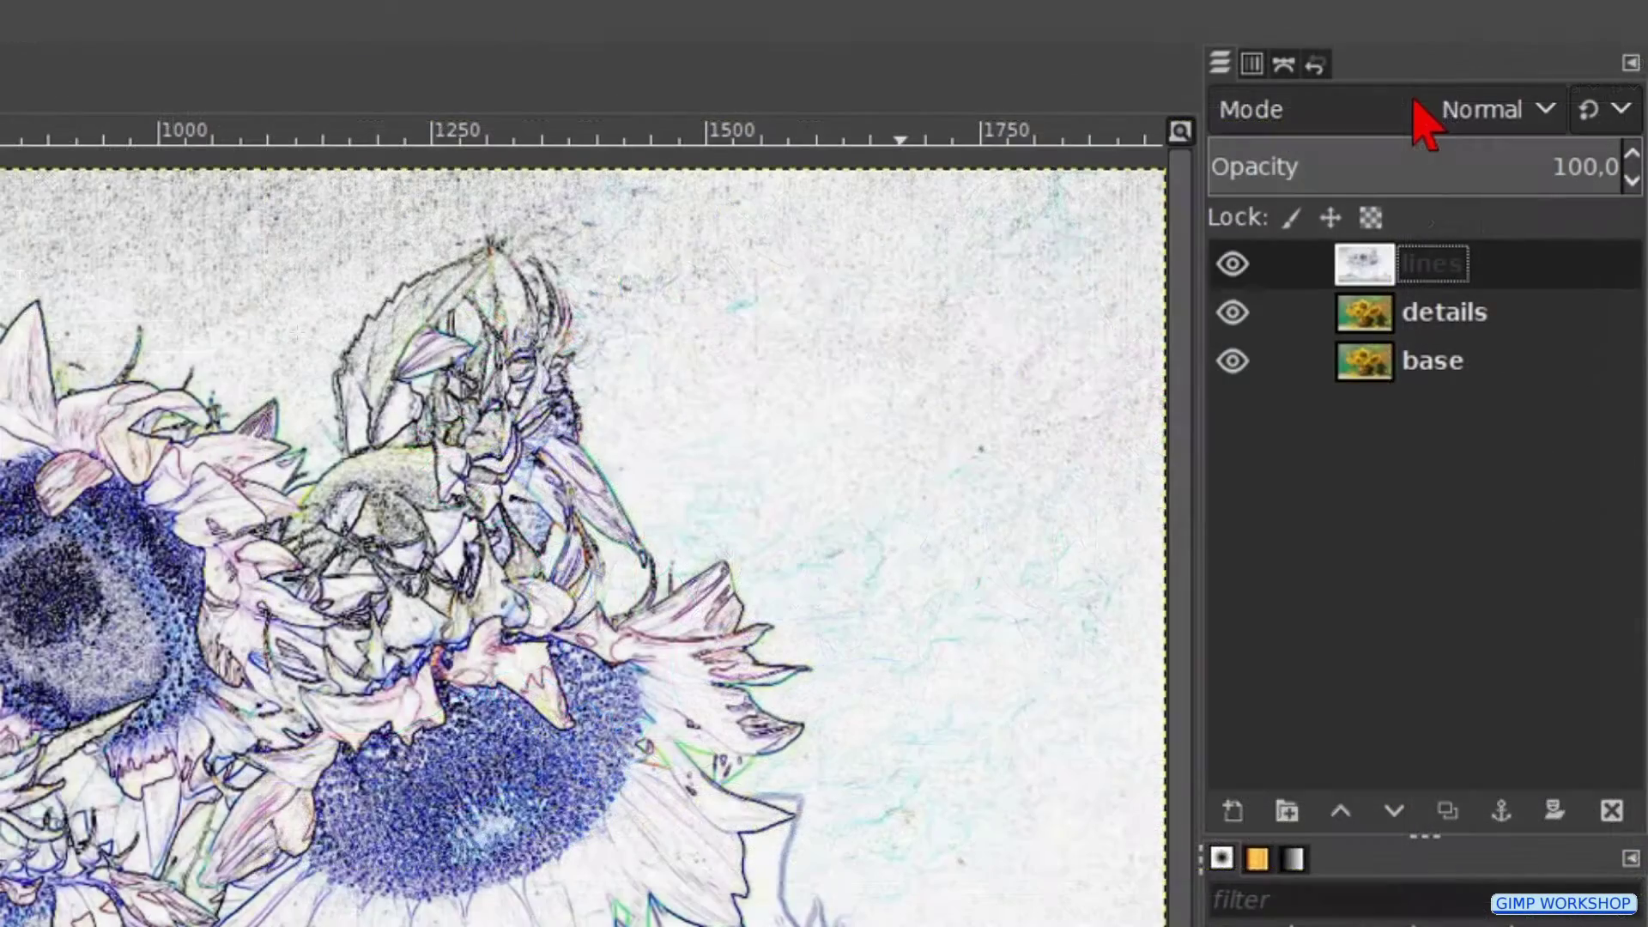
{"action": "left_click", "coordinate": [1425, 112]}
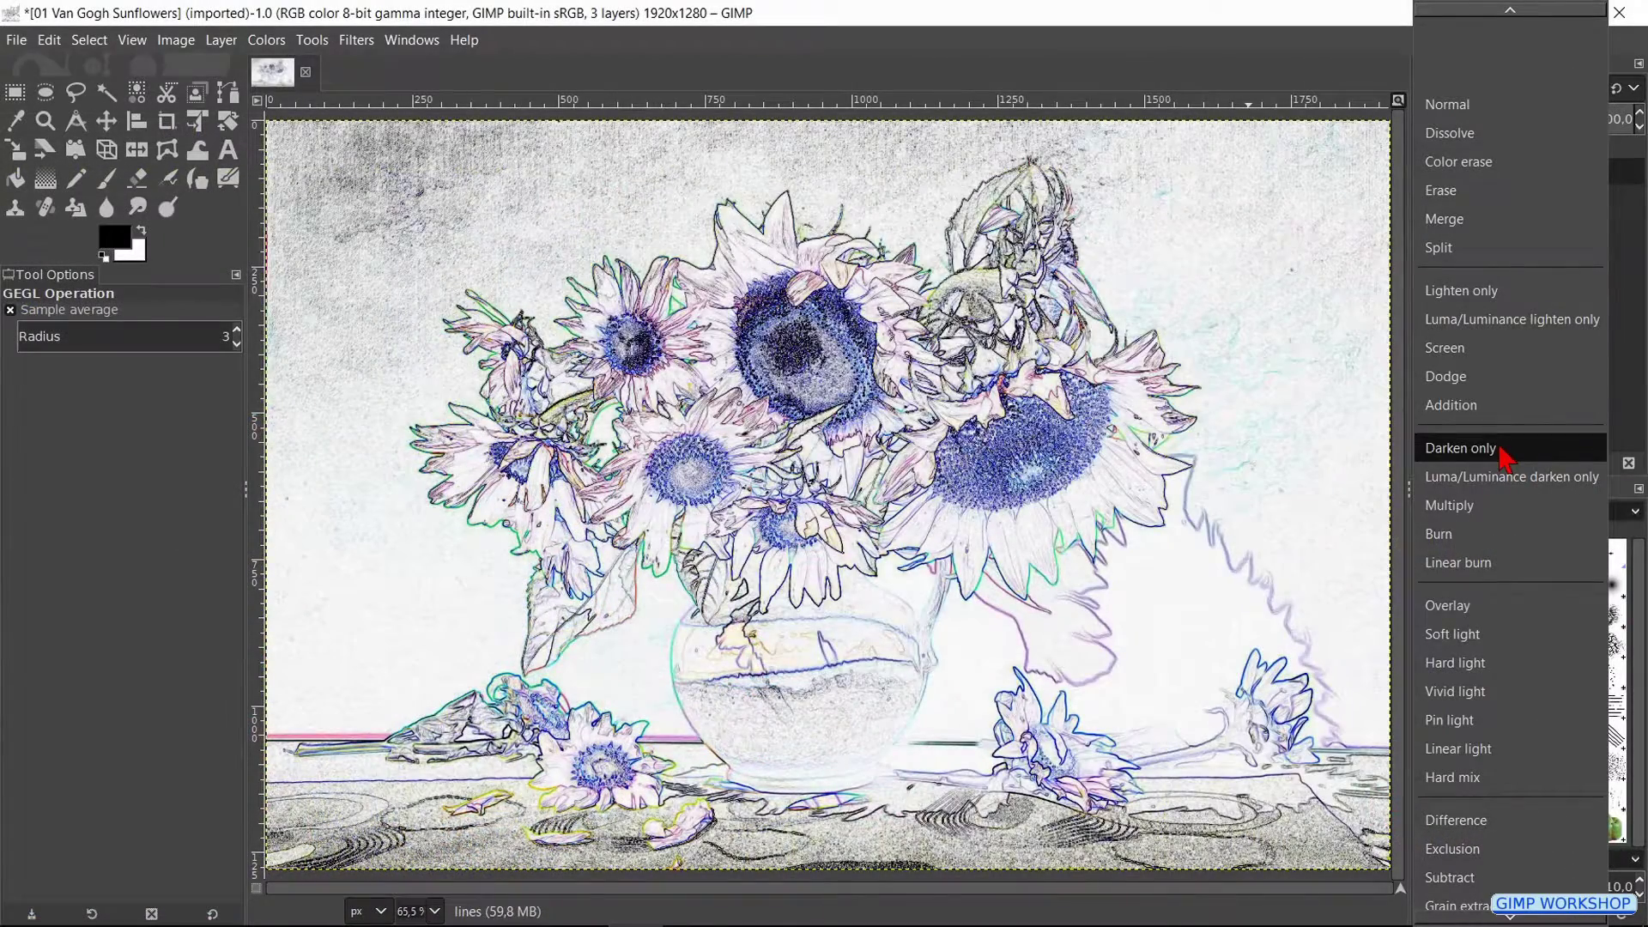
{"action": "left_click", "coordinate": [1459, 448]}
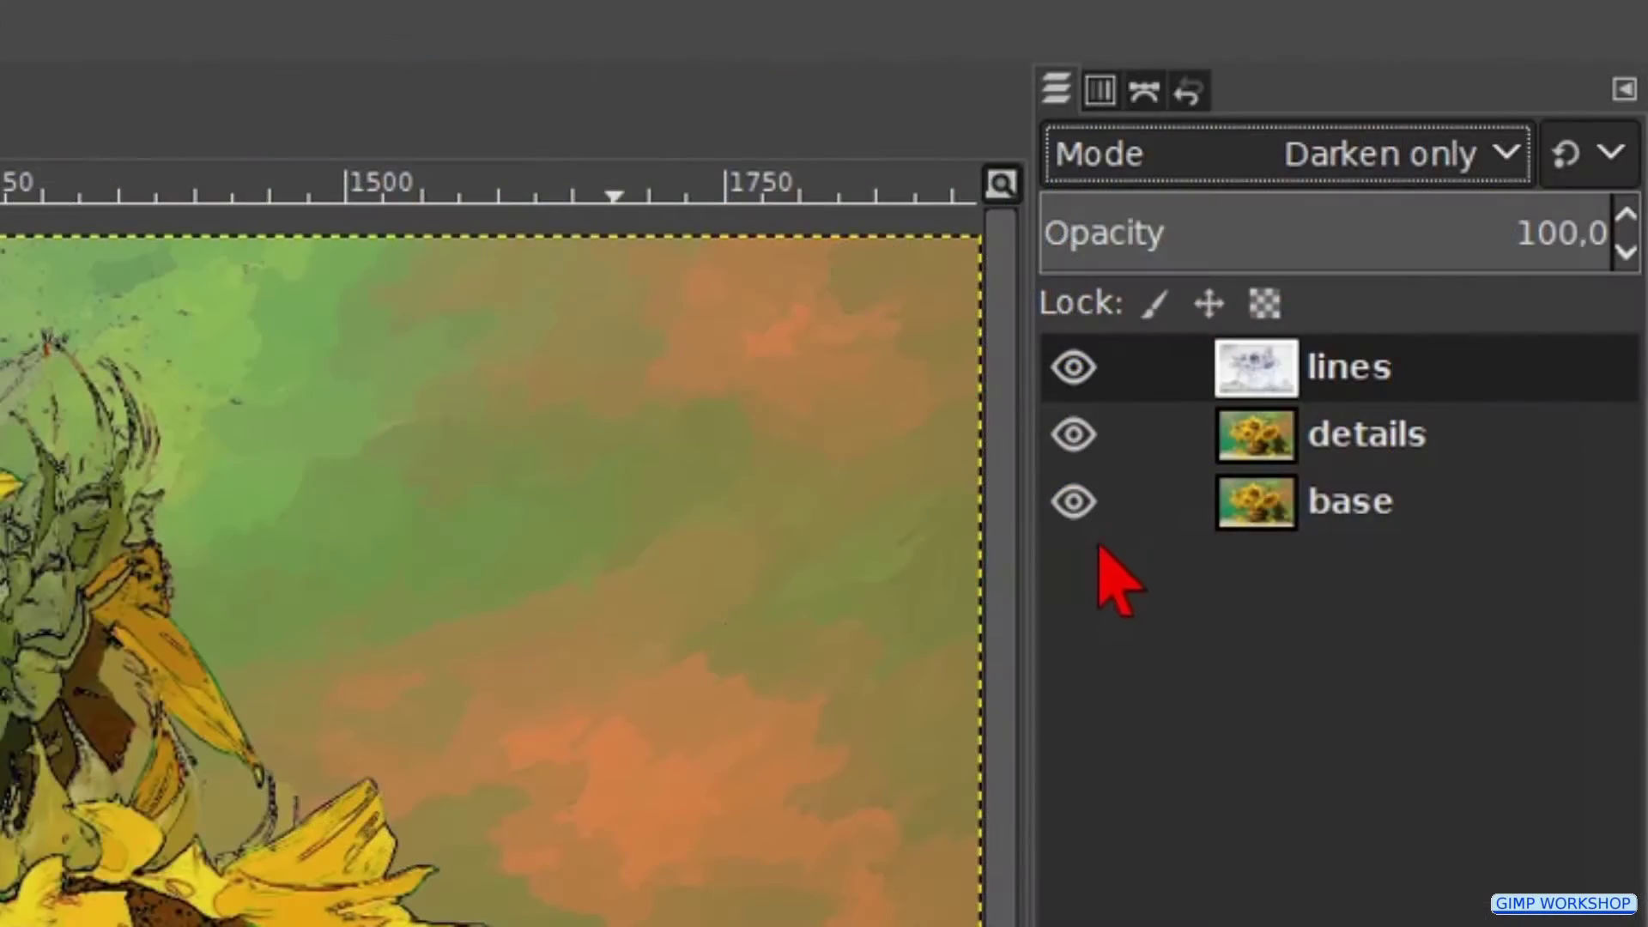
- With only base shown, Fuzzy Select the green and orange background patches, excluding the table shadow
{"action": "left_click", "coordinate": [1087, 506], "text": "shift"}
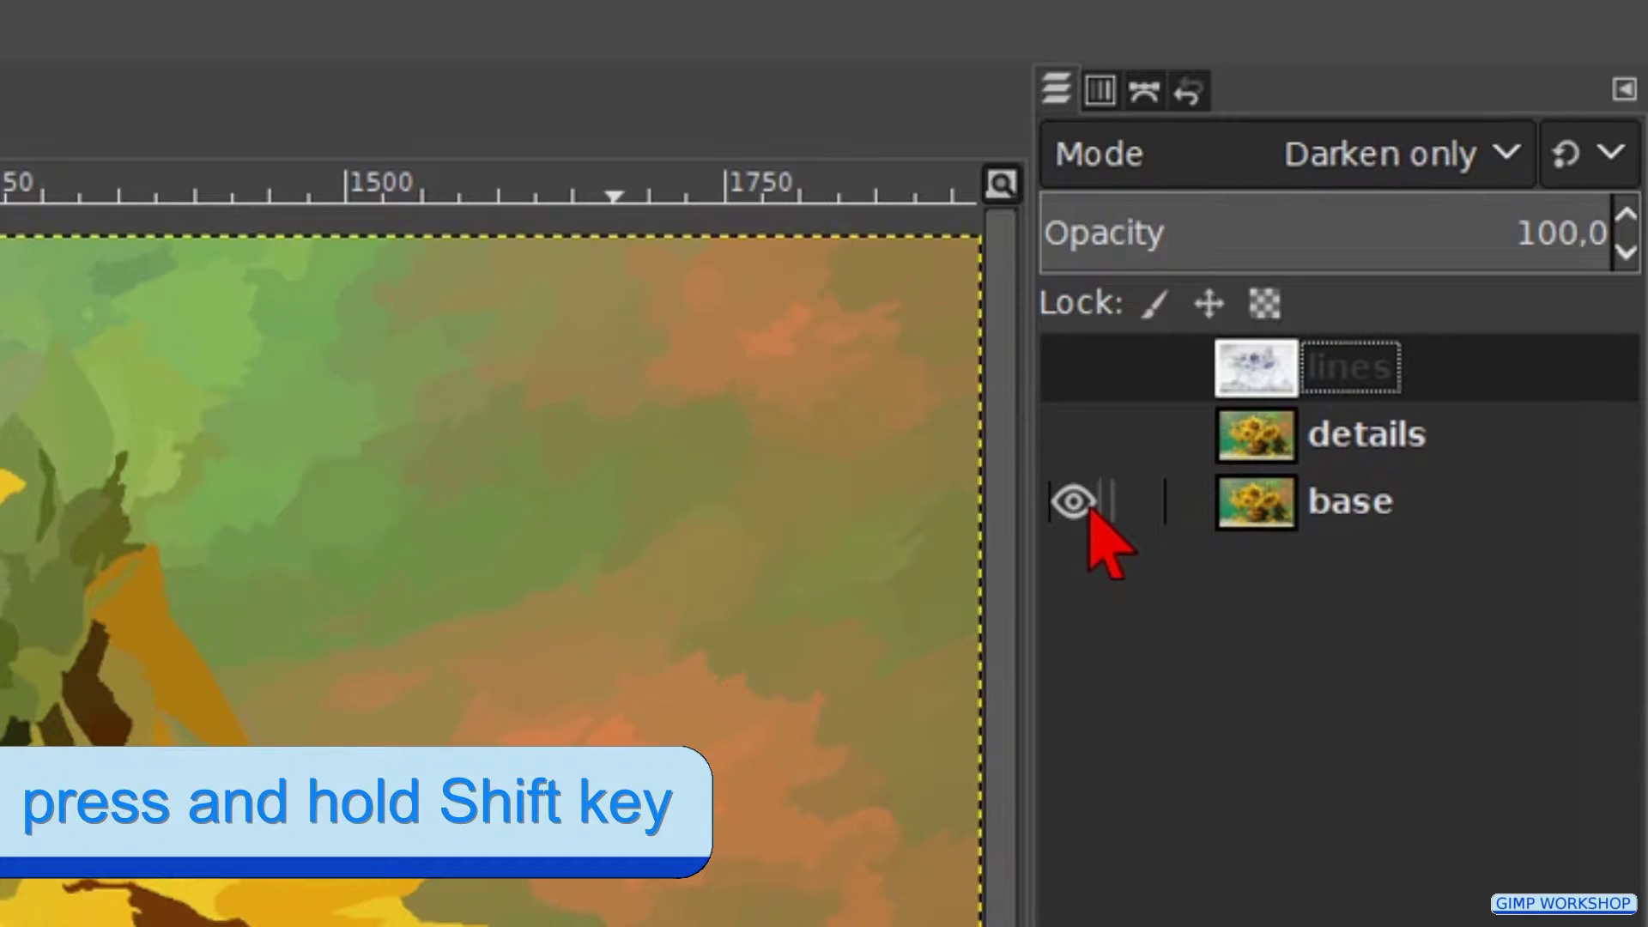
{"action": "left_click", "coordinate": [1249, 513]}
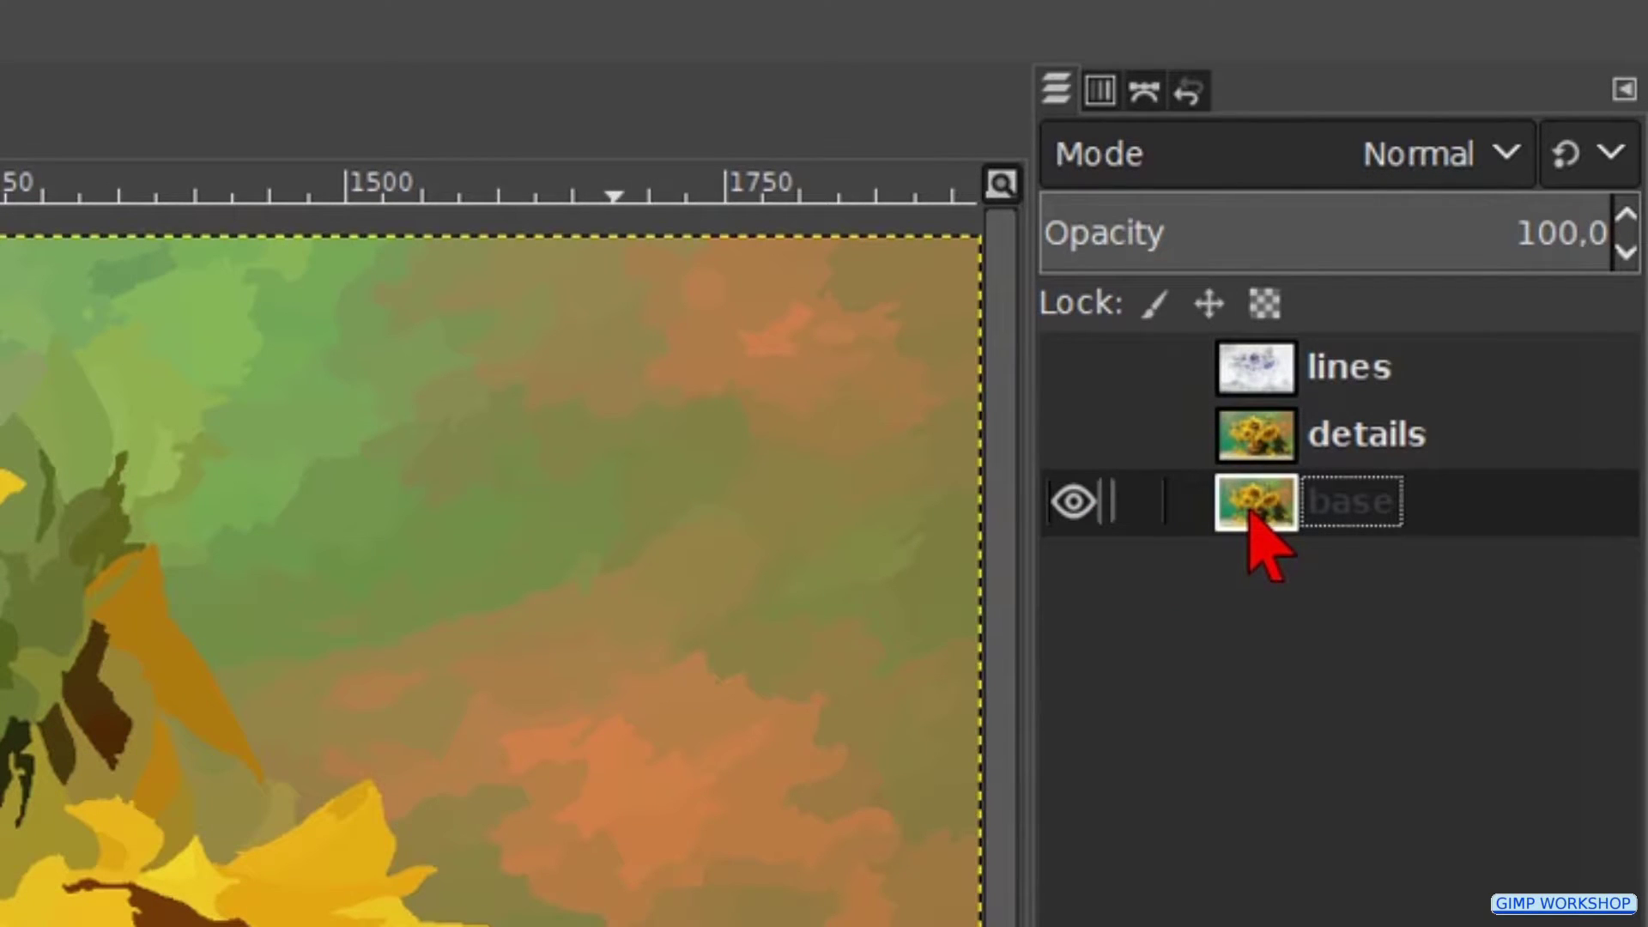
{"action": "left_click", "coordinate": [312, 209]}
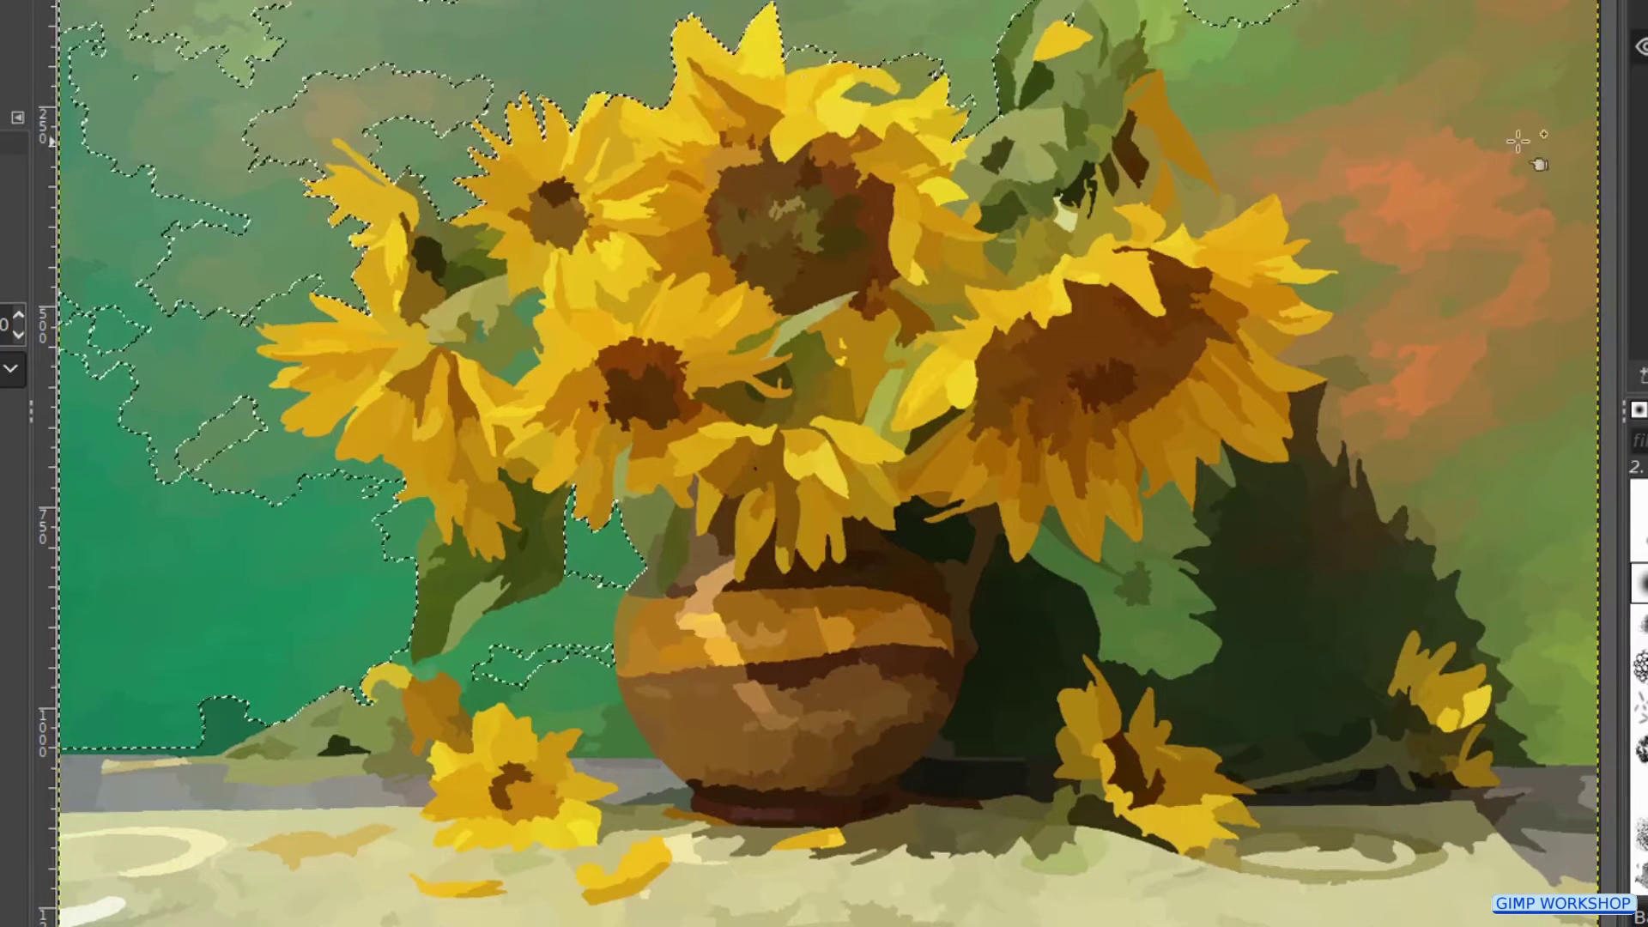
{"action": "left_click", "coordinate": [1424, 208], "text": "shift"}
{"action": "left_click", "coordinate": [1450, 350], "text": "shift"}
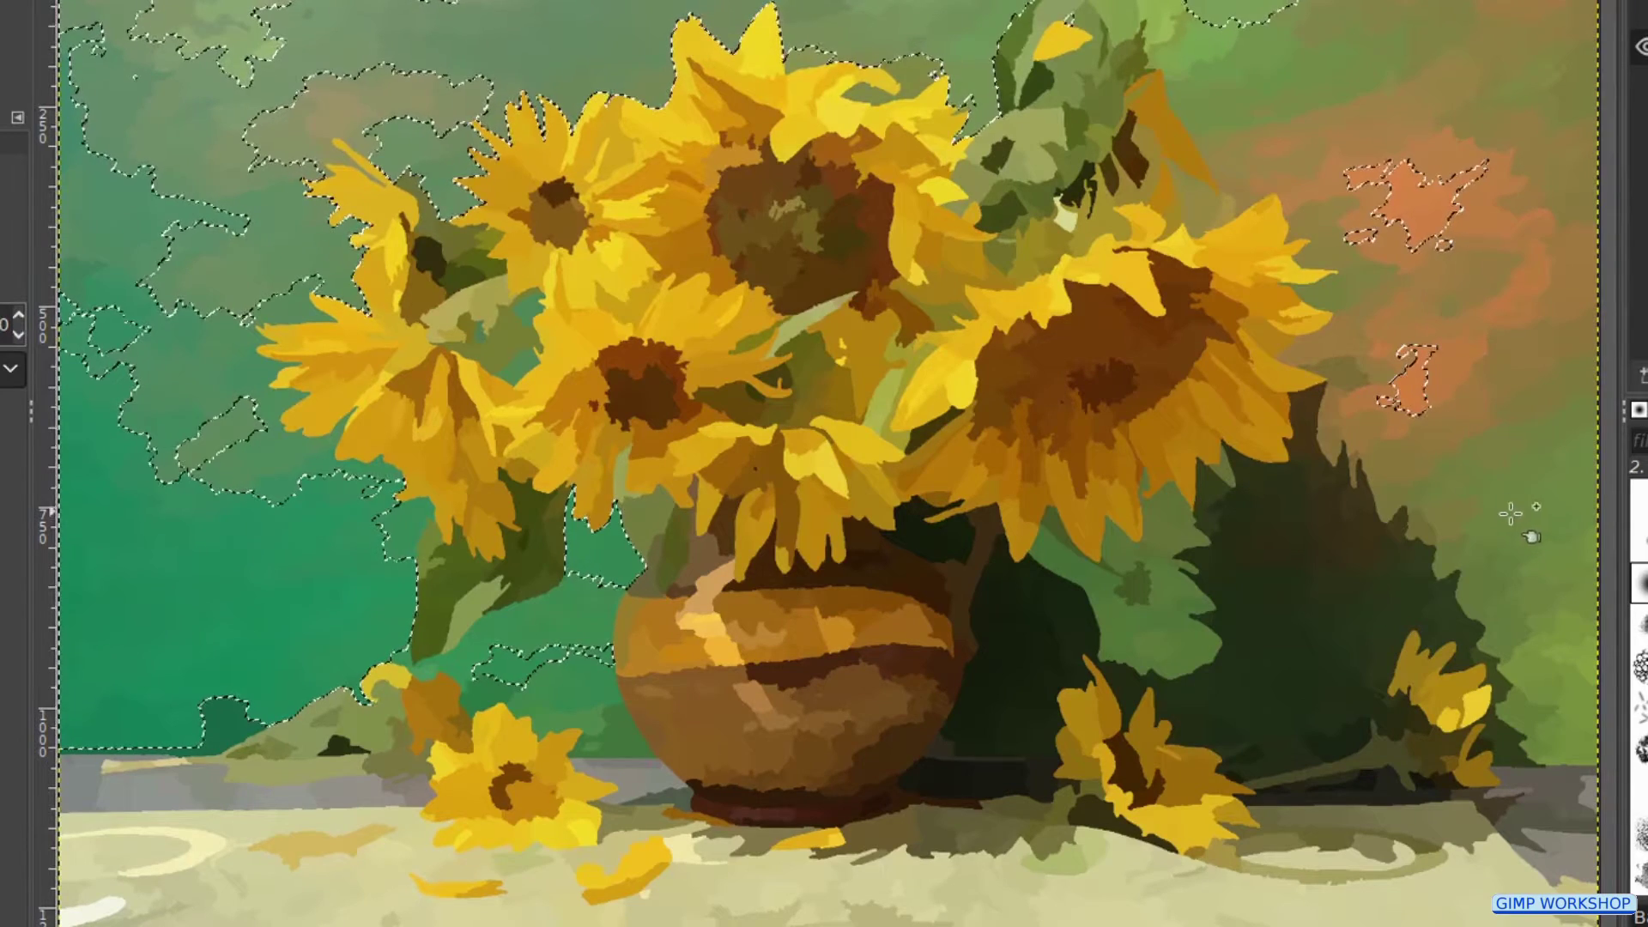
{"action": "left_click", "coordinate": [1550, 504], "text": "shift"}
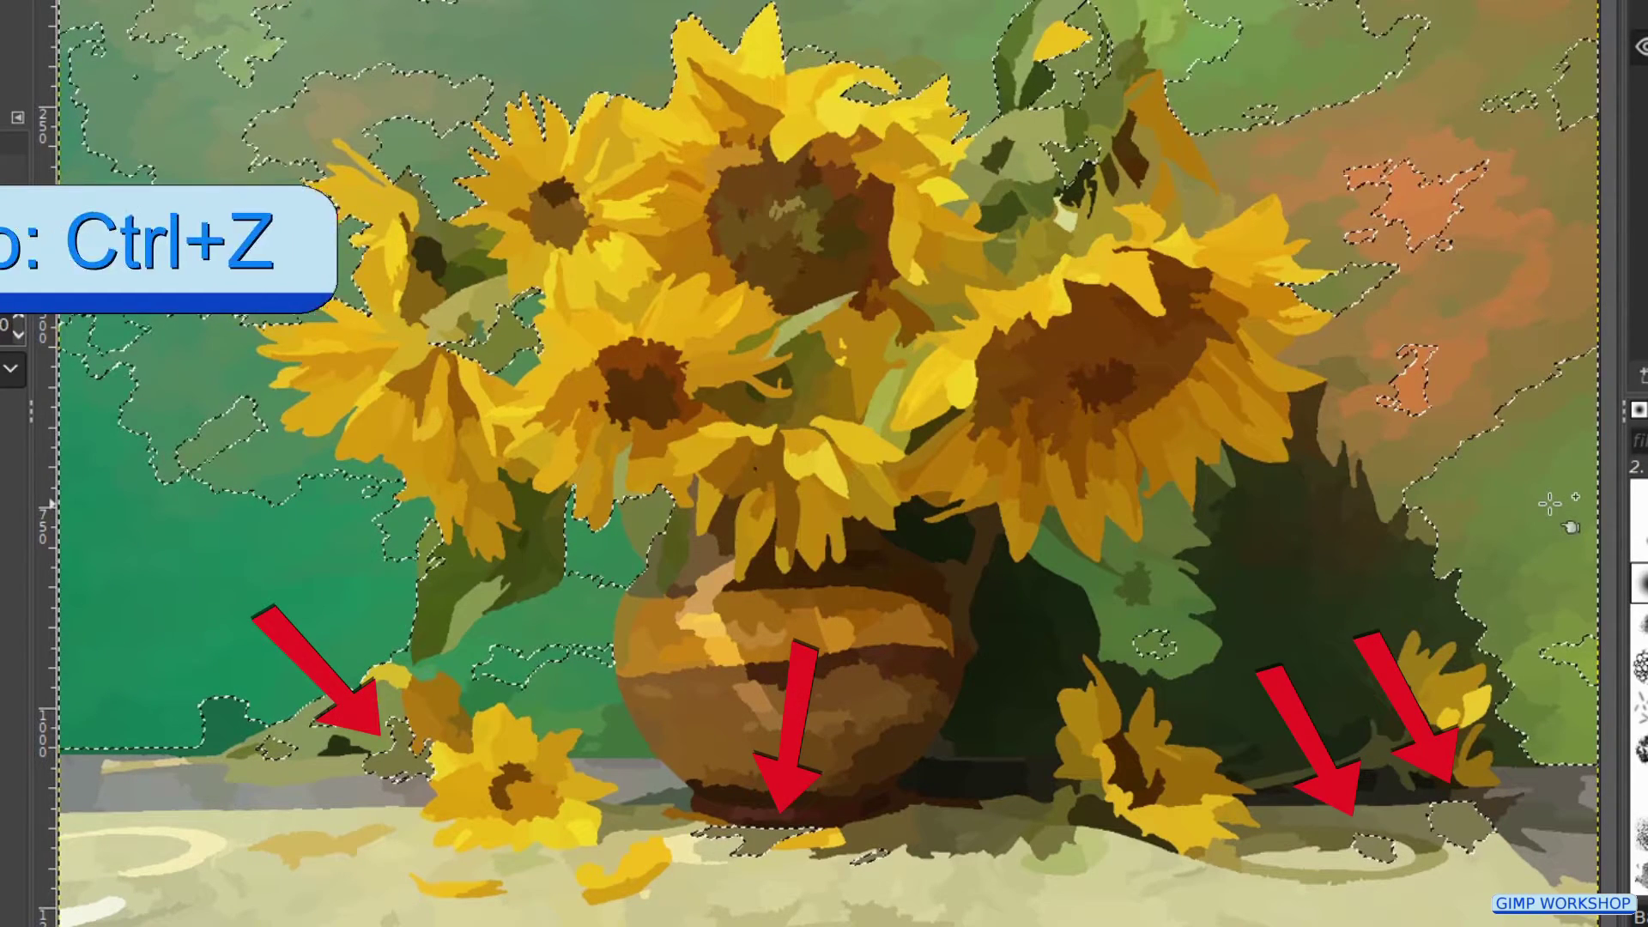
{"action": "key", "text": "ctrl+z"}
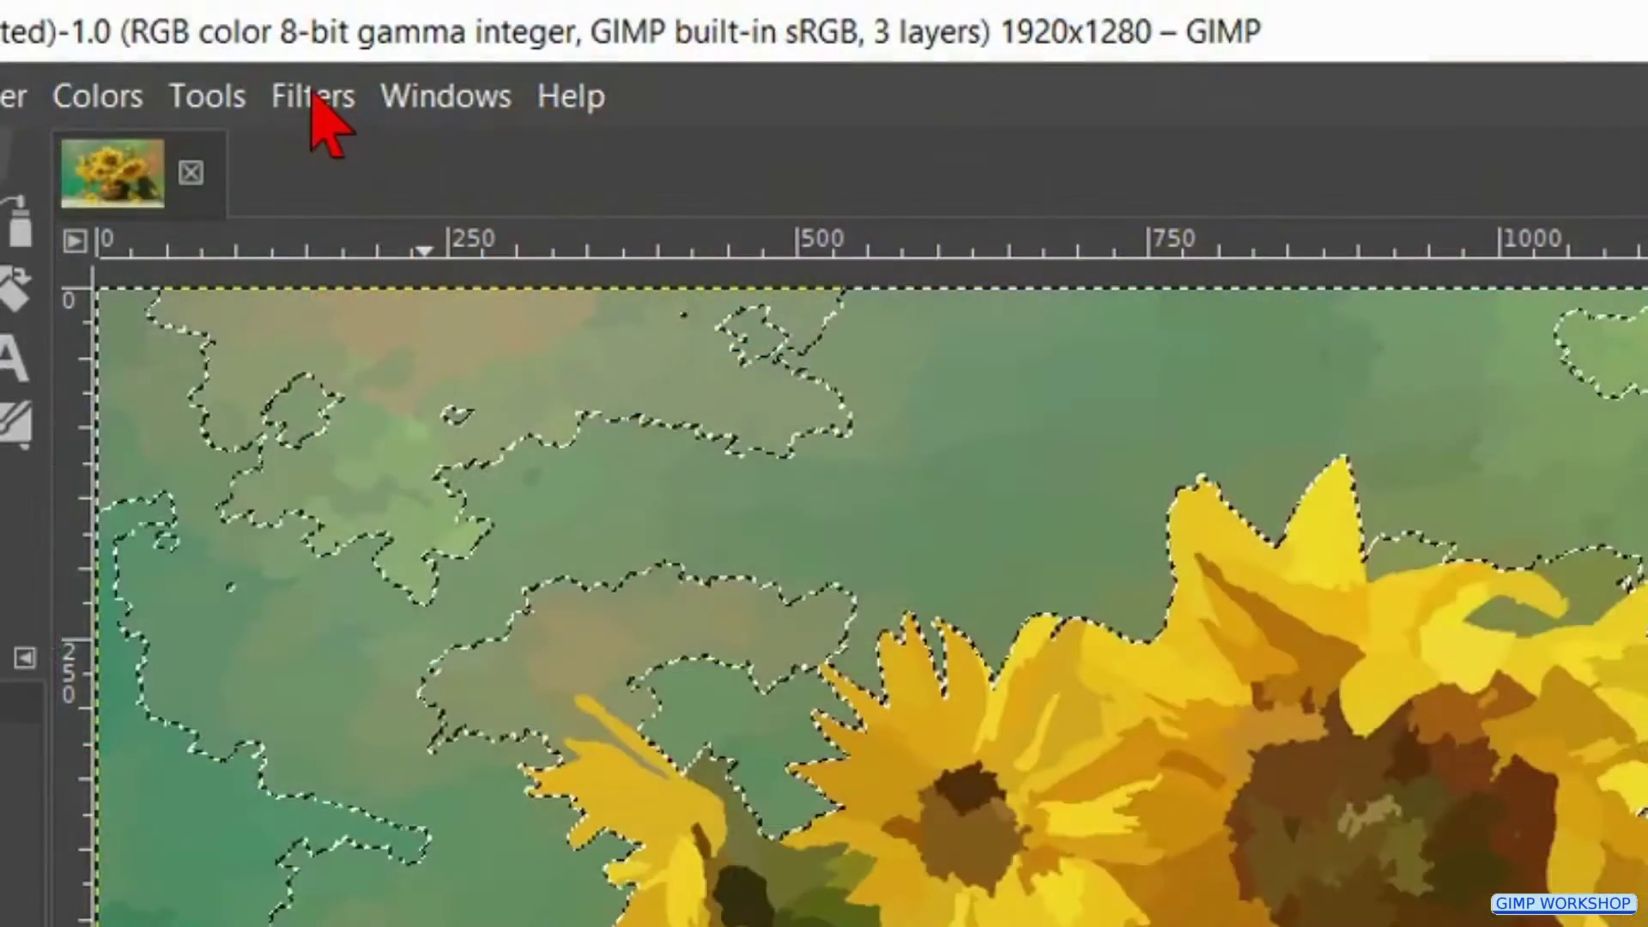
{"action": "left_click", "coordinate": [311, 102]}
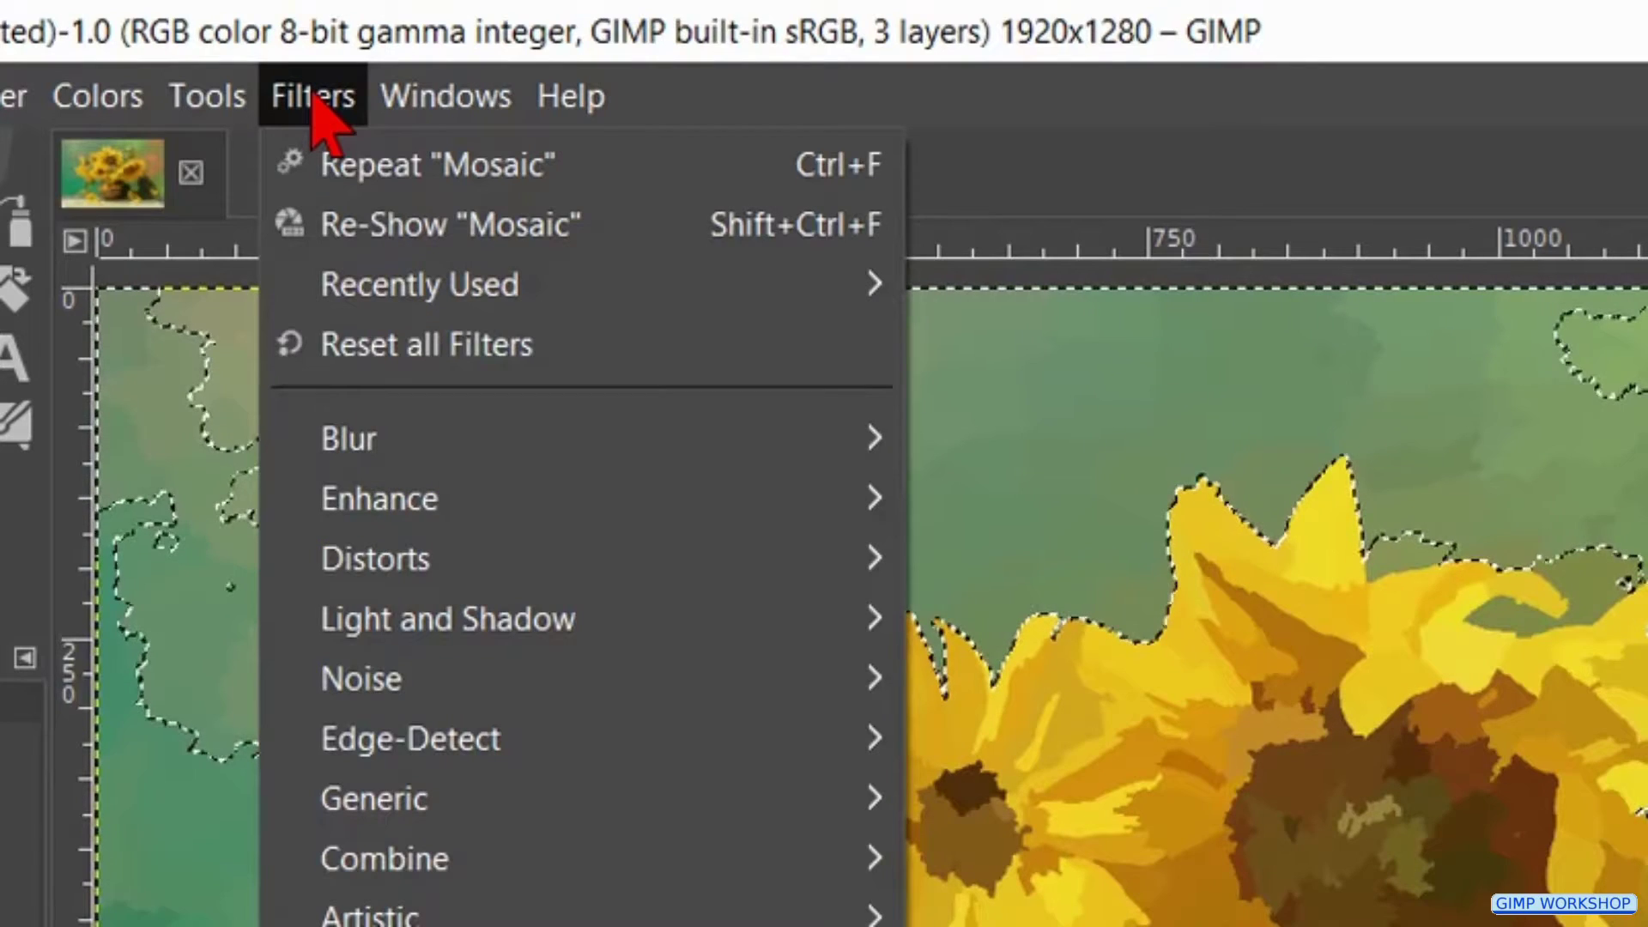
- Apply a hexagon Mosaic with tile neatness 0,400 to the selected background
{"action": "mouse_move", "coordinate": [816, 566]}
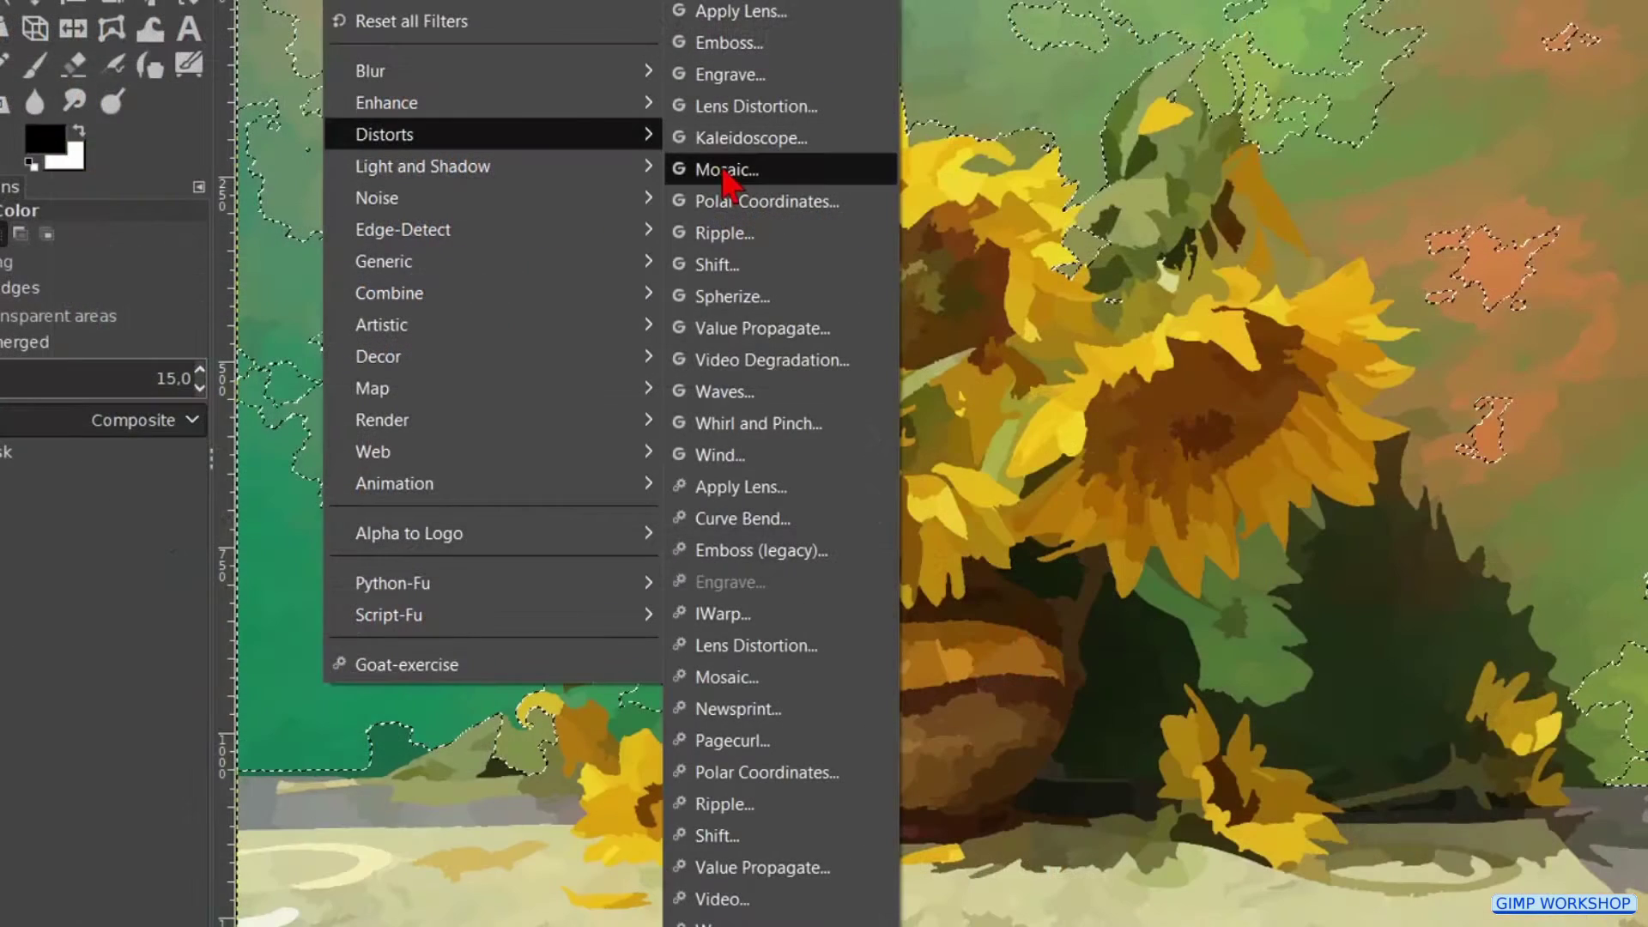
{"action": "left_click", "coordinate": [723, 170]}
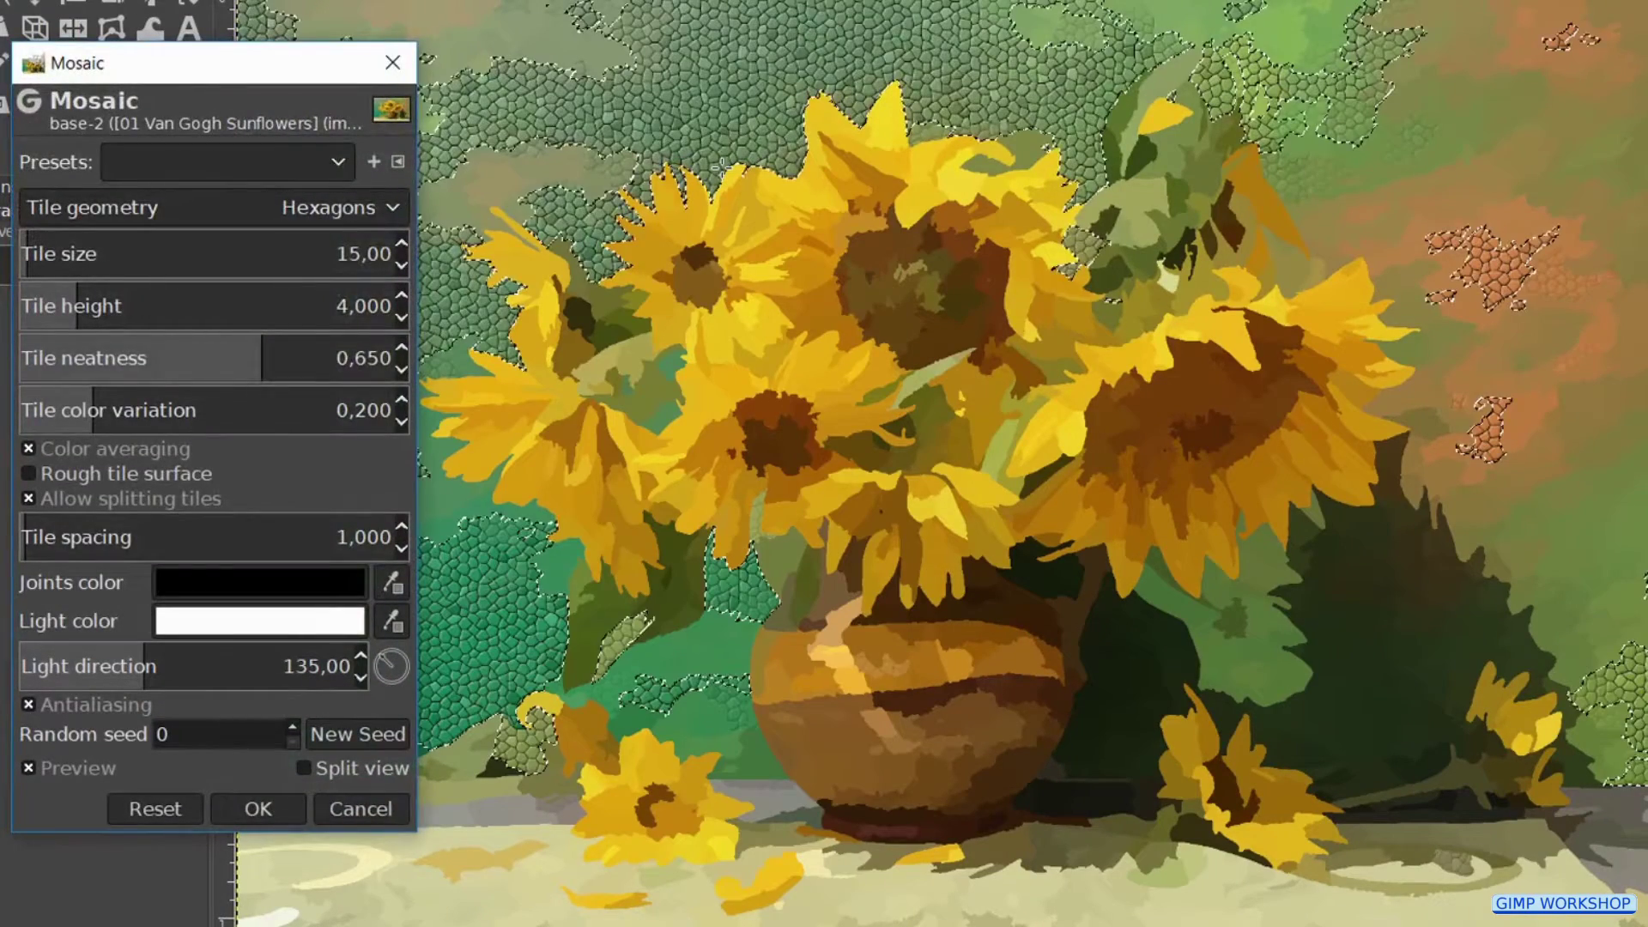
{"action": "double_click", "coordinate": [360, 358]}
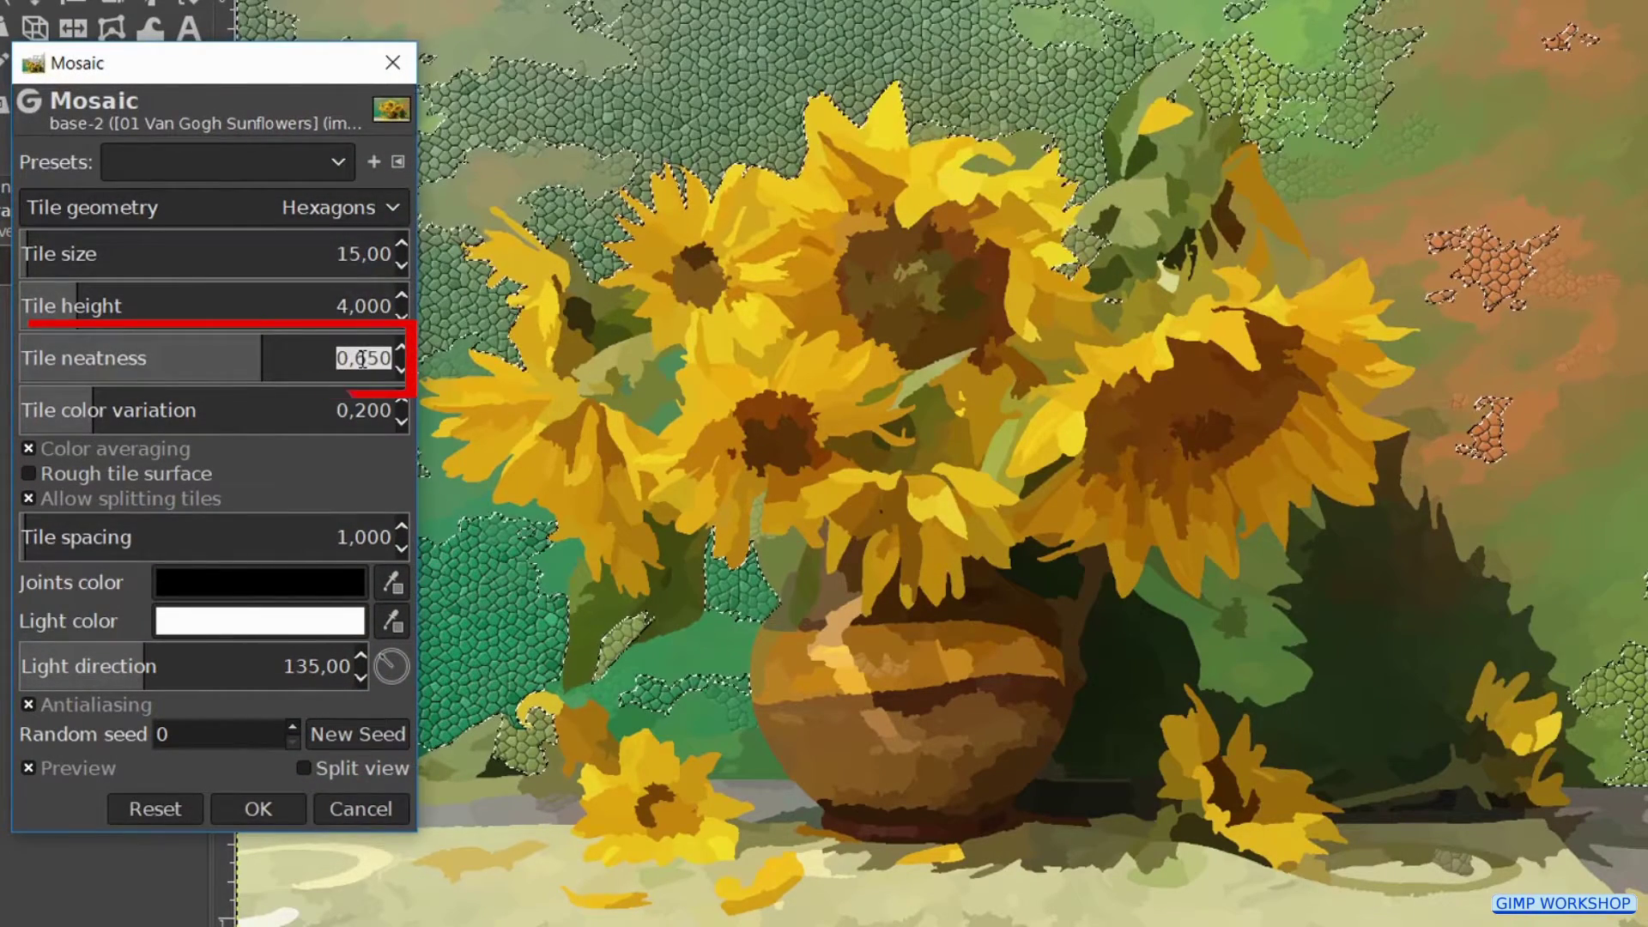
{"action": "key", "text": "BackSpace"}
{"action": "type", "text": "0,400"}
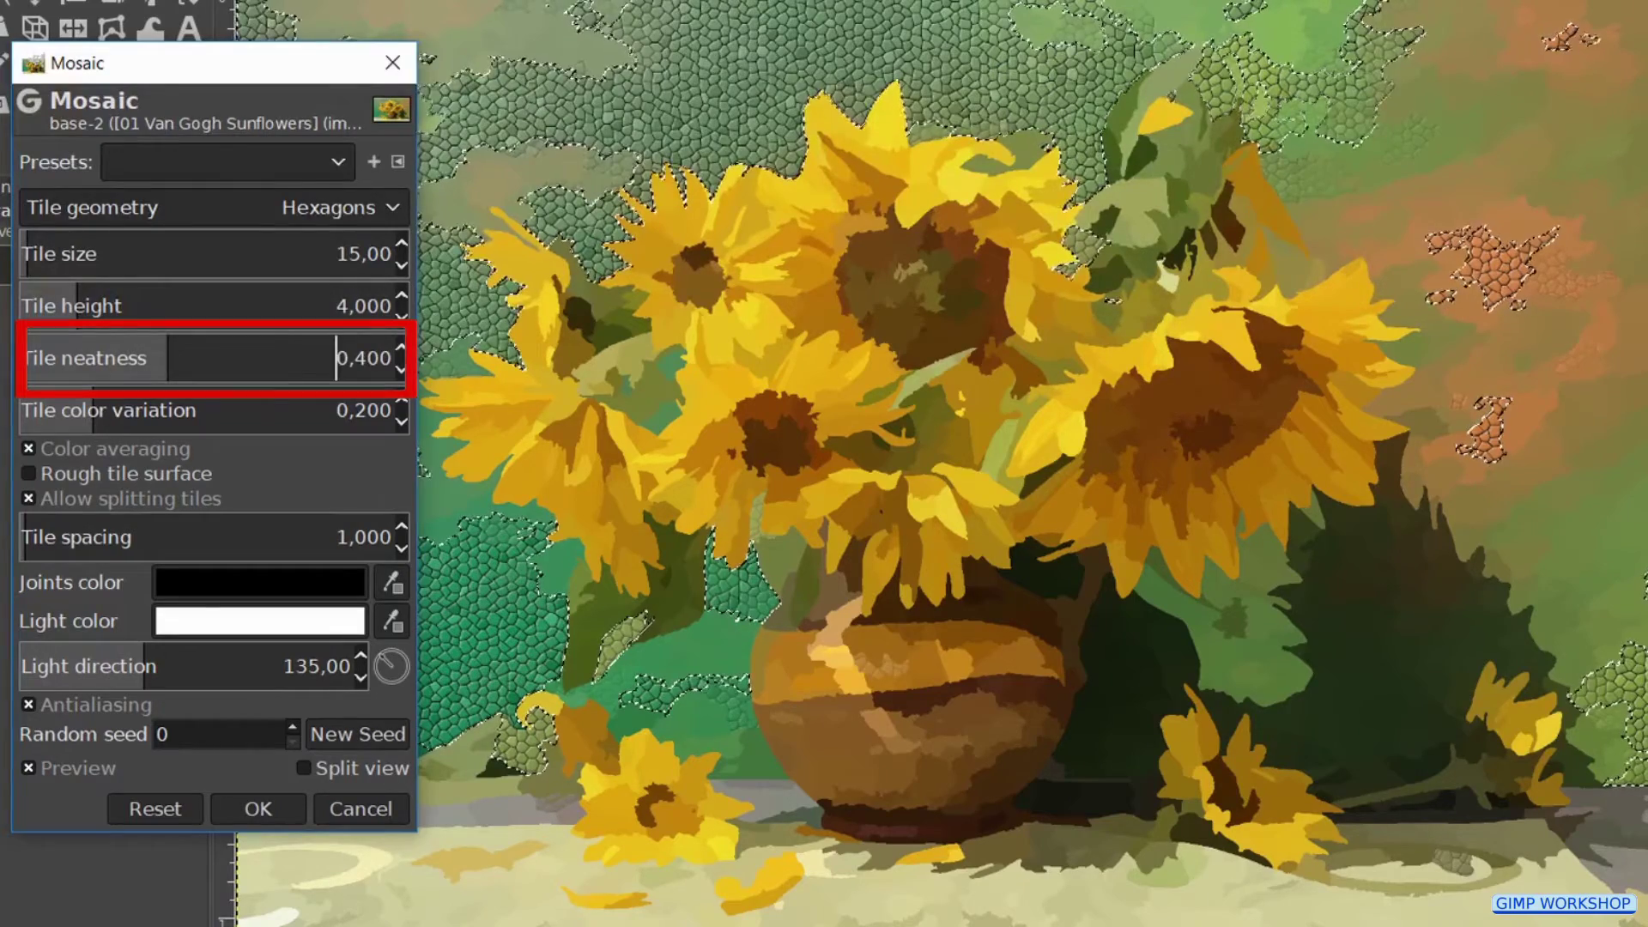
{"action": "key", "text": "Return"}
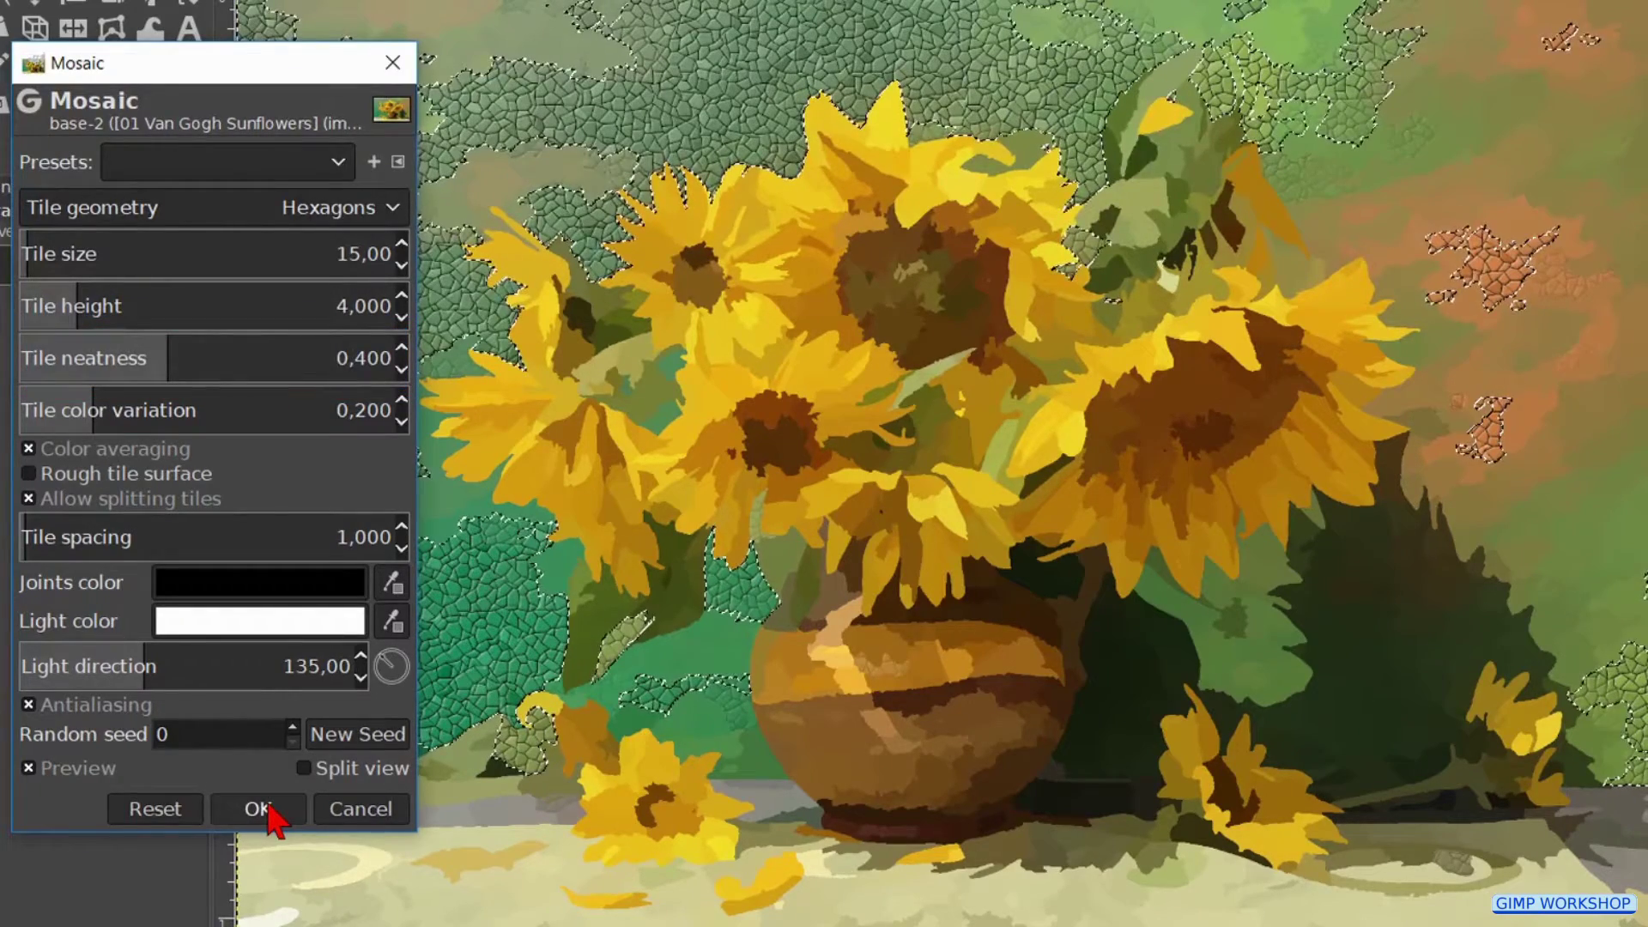
{"action": "left_click", "coordinate": [257, 809]}
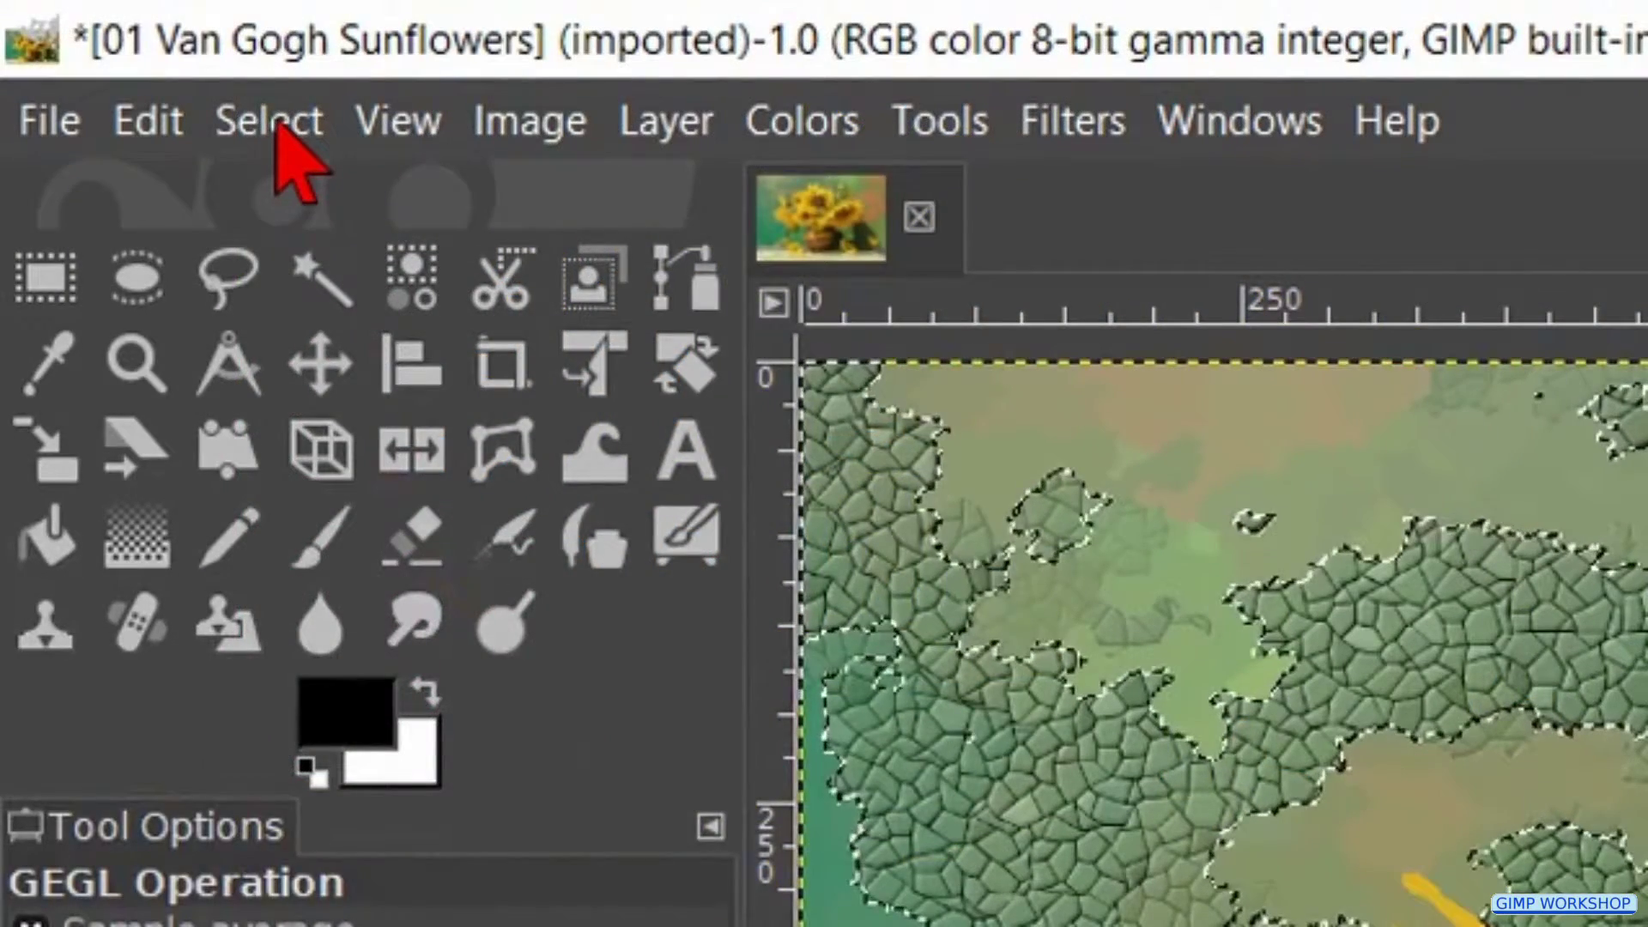
- Clear the selection, show all layers again, and make the lines layer active
{"action": "left_click", "coordinate": [276, 125]}
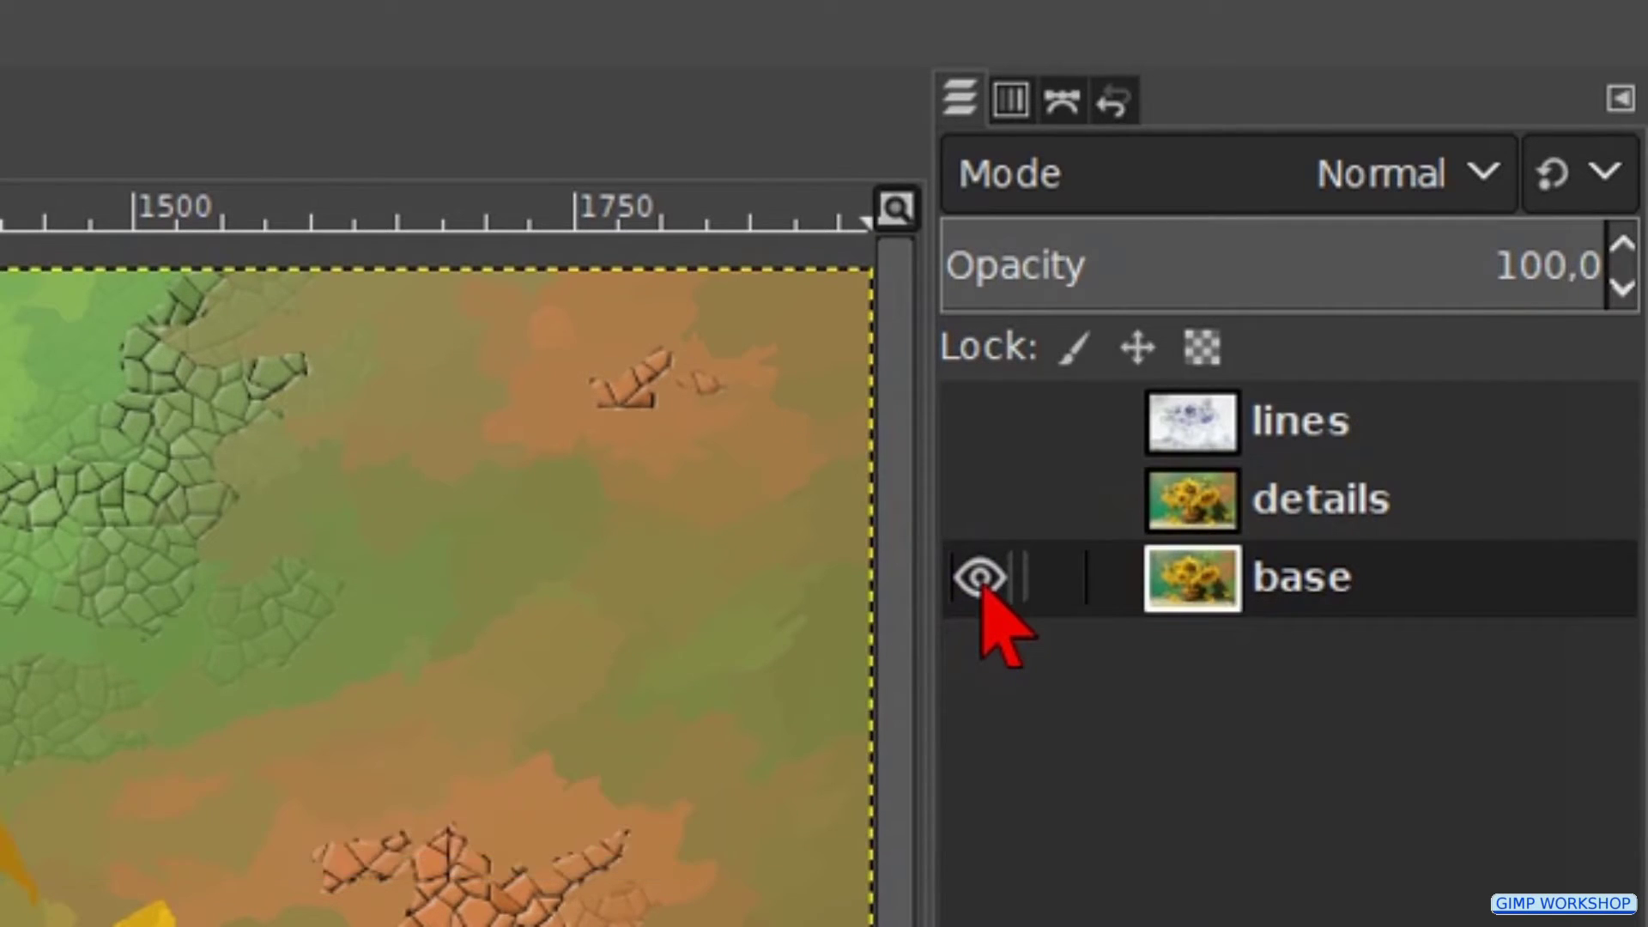
{"action": "left_click", "coordinate": [979, 577], "text": "shift"}
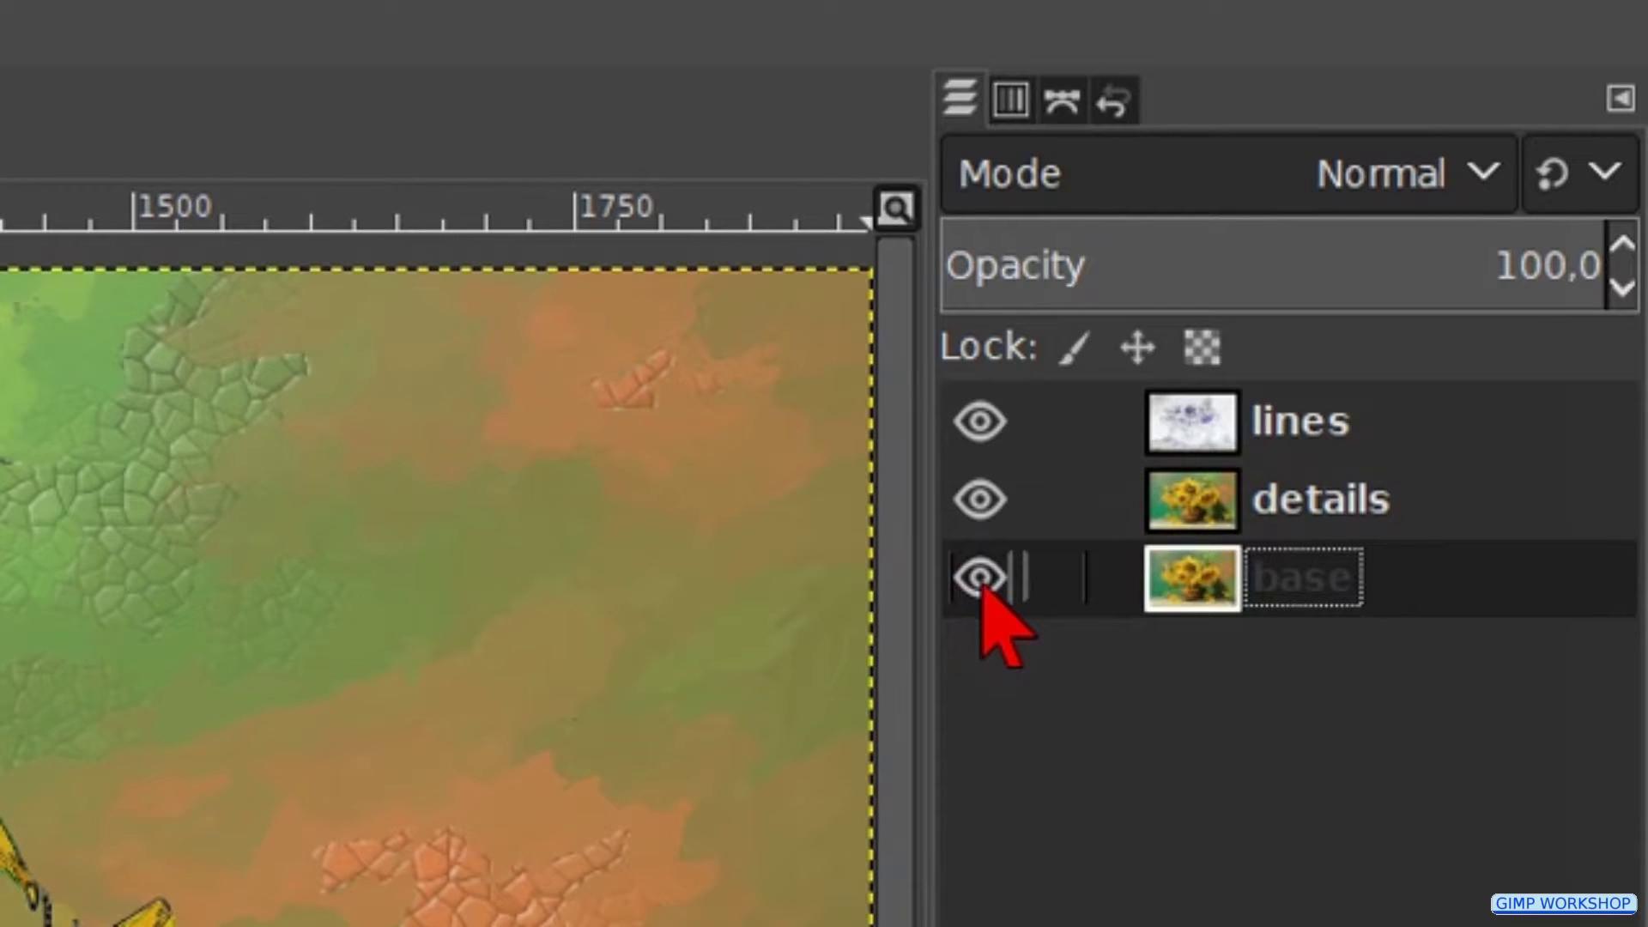
{"action": "left_click", "coordinate": [1202, 428]}
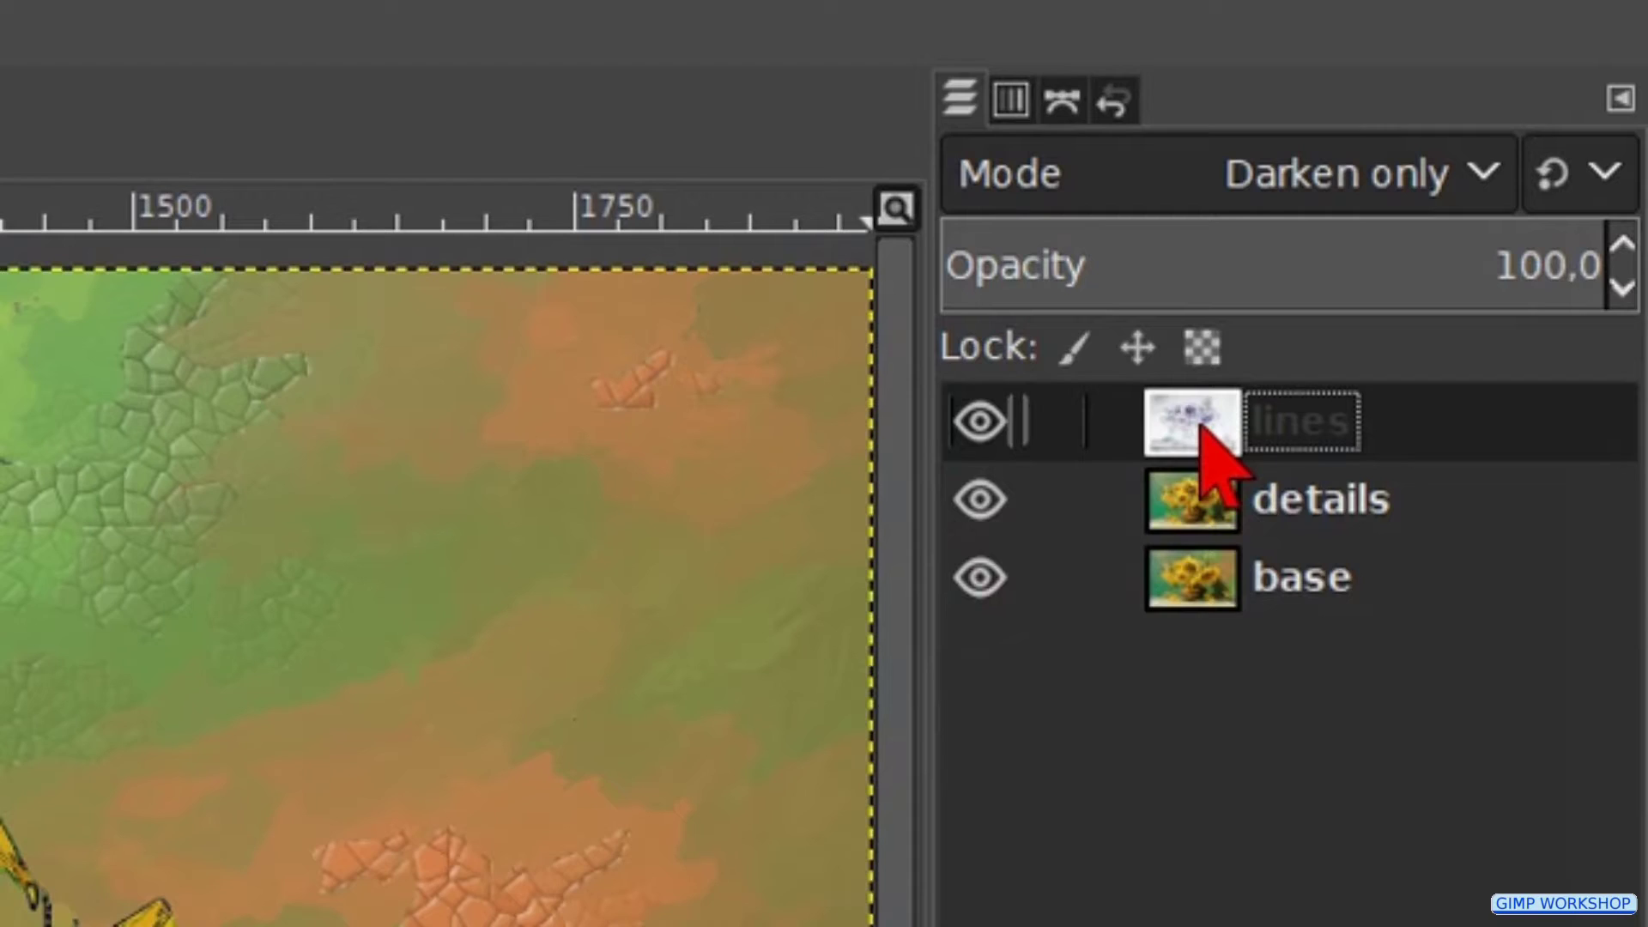
{"action": "key", "text": "shift+ctrl+n"}
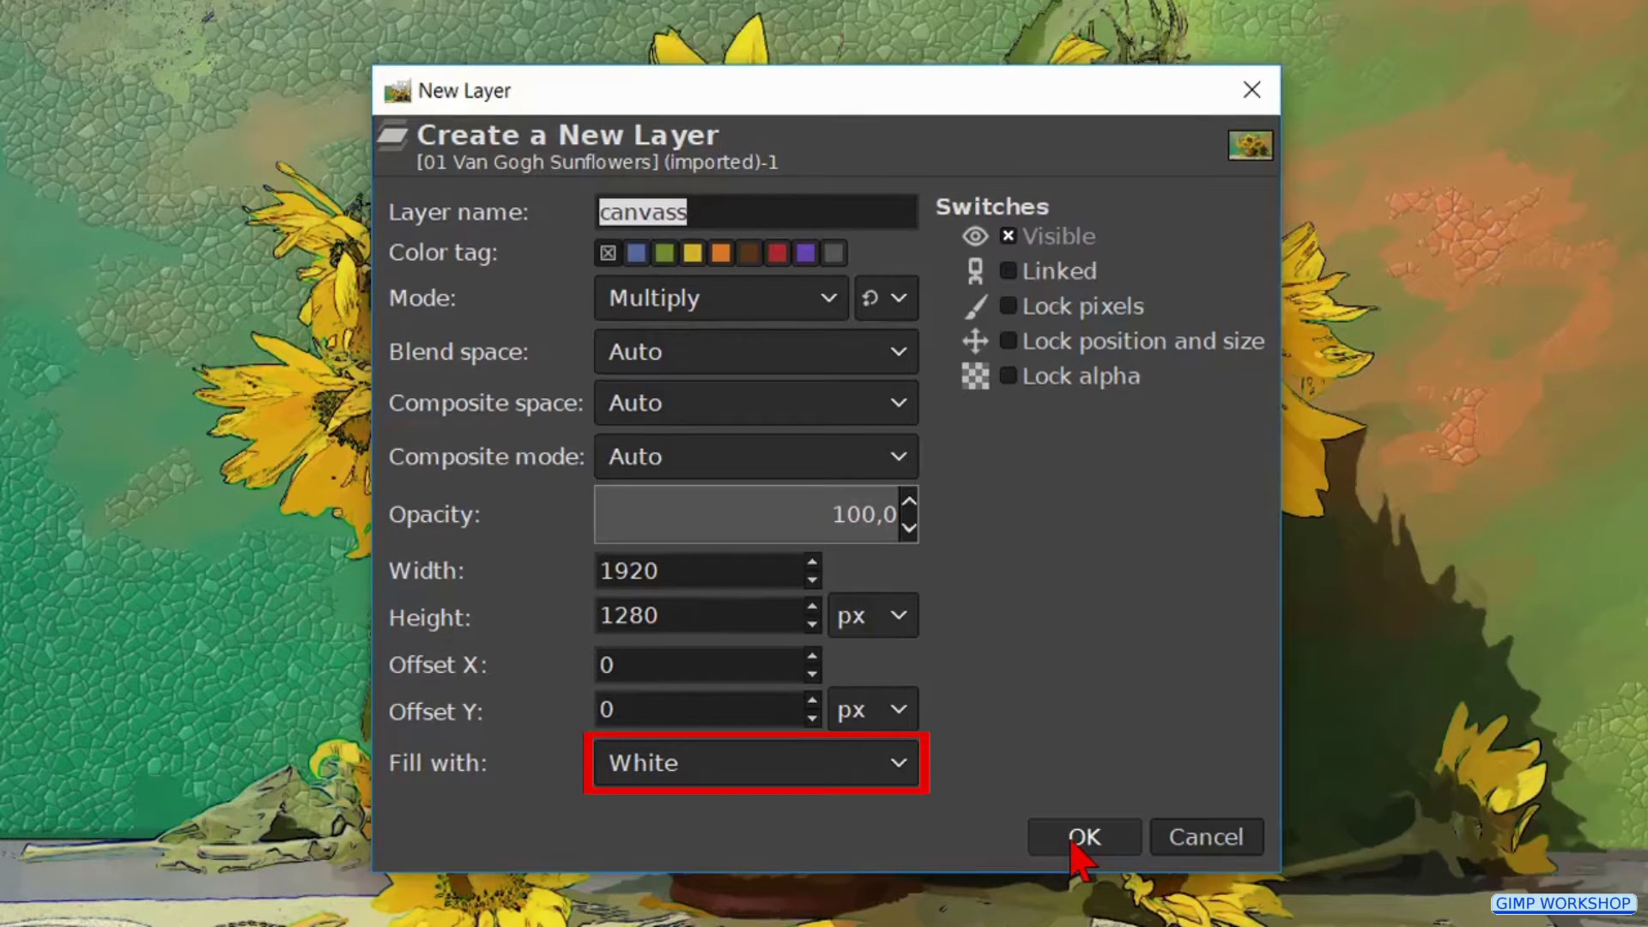
- Add the white-filled 'canvass' layer in Multiply mode on top of the stack
{"action": "left_click", "coordinate": [1072, 846]}
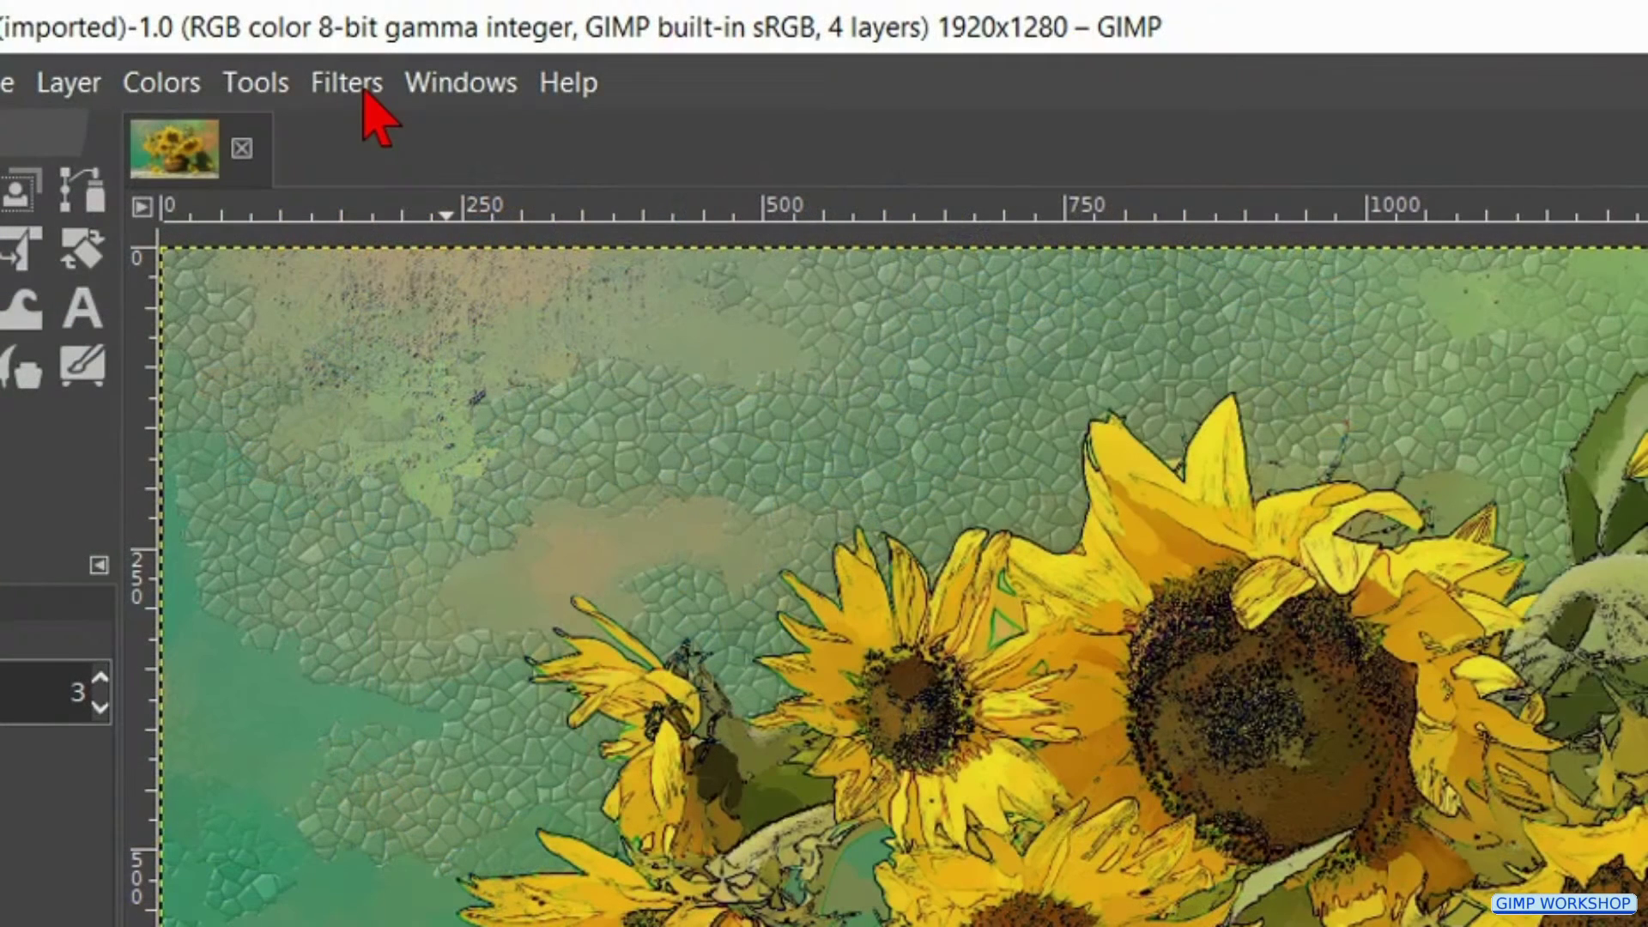
- Apply the Artistic Apply Canvas filter to the painting with its depth raised to 7
{"action": "left_click", "coordinate": [364, 92]}
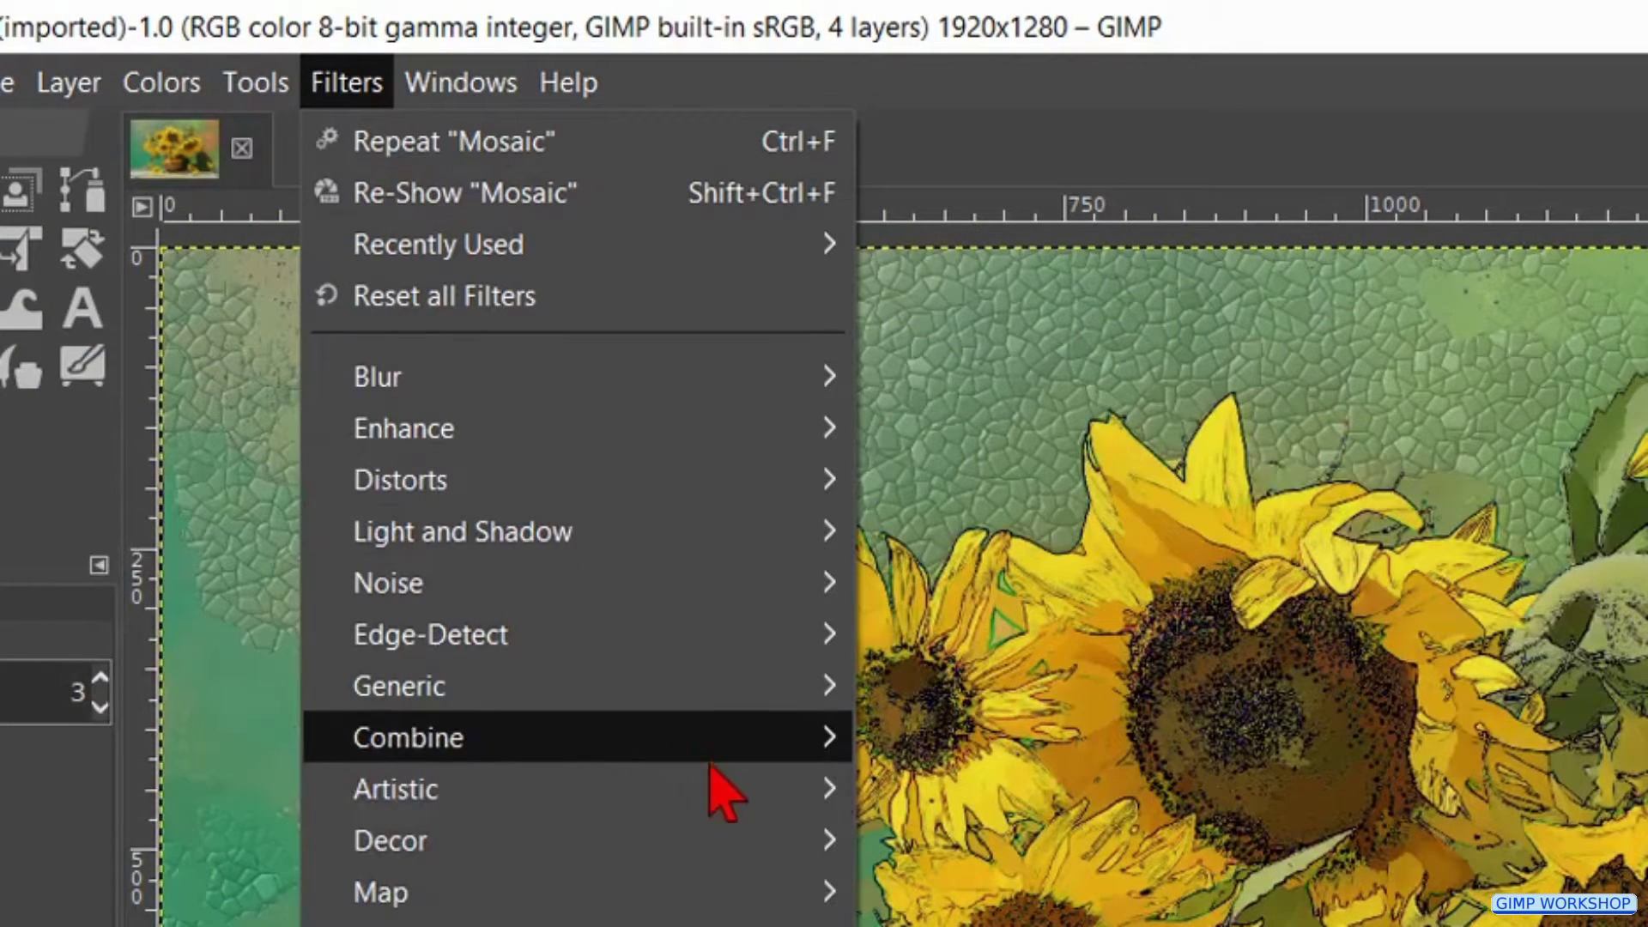
{"action": "mouse_move", "coordinate": [737, 811]}
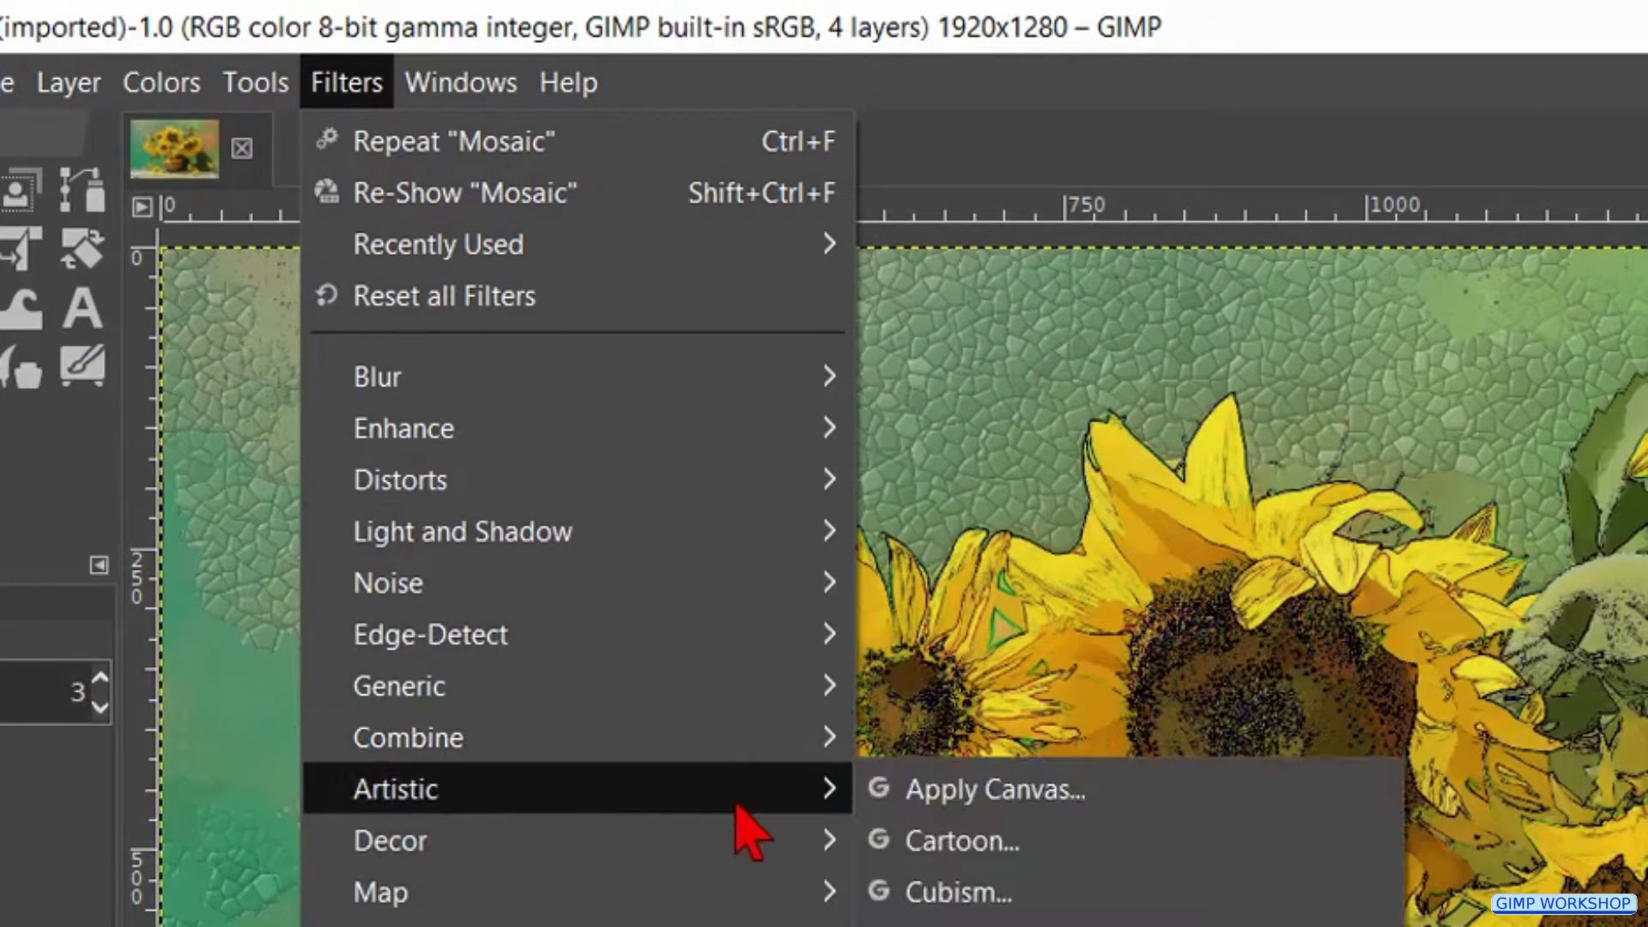
{"action": "left_click", "coordinate": [972, 796]}
{"action": "left_click", "coordinate": [334, 461]}
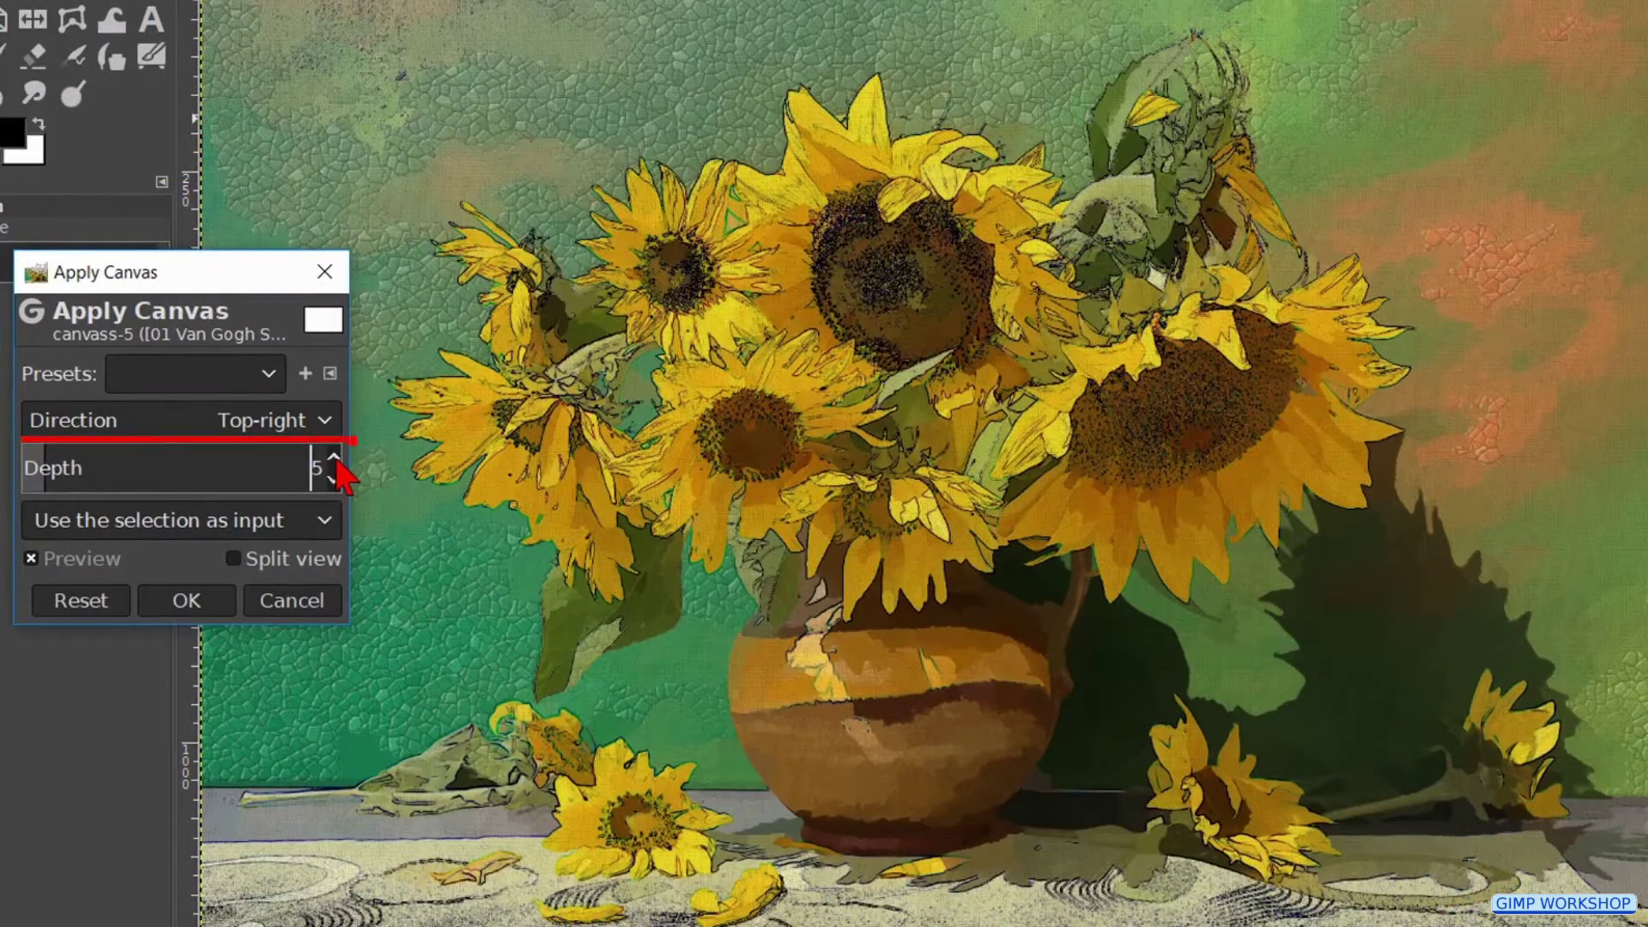
{"action": "left_click", "coordinate": [334, 461]}
{"action": "left_click", "coordinate": [334, 461]}
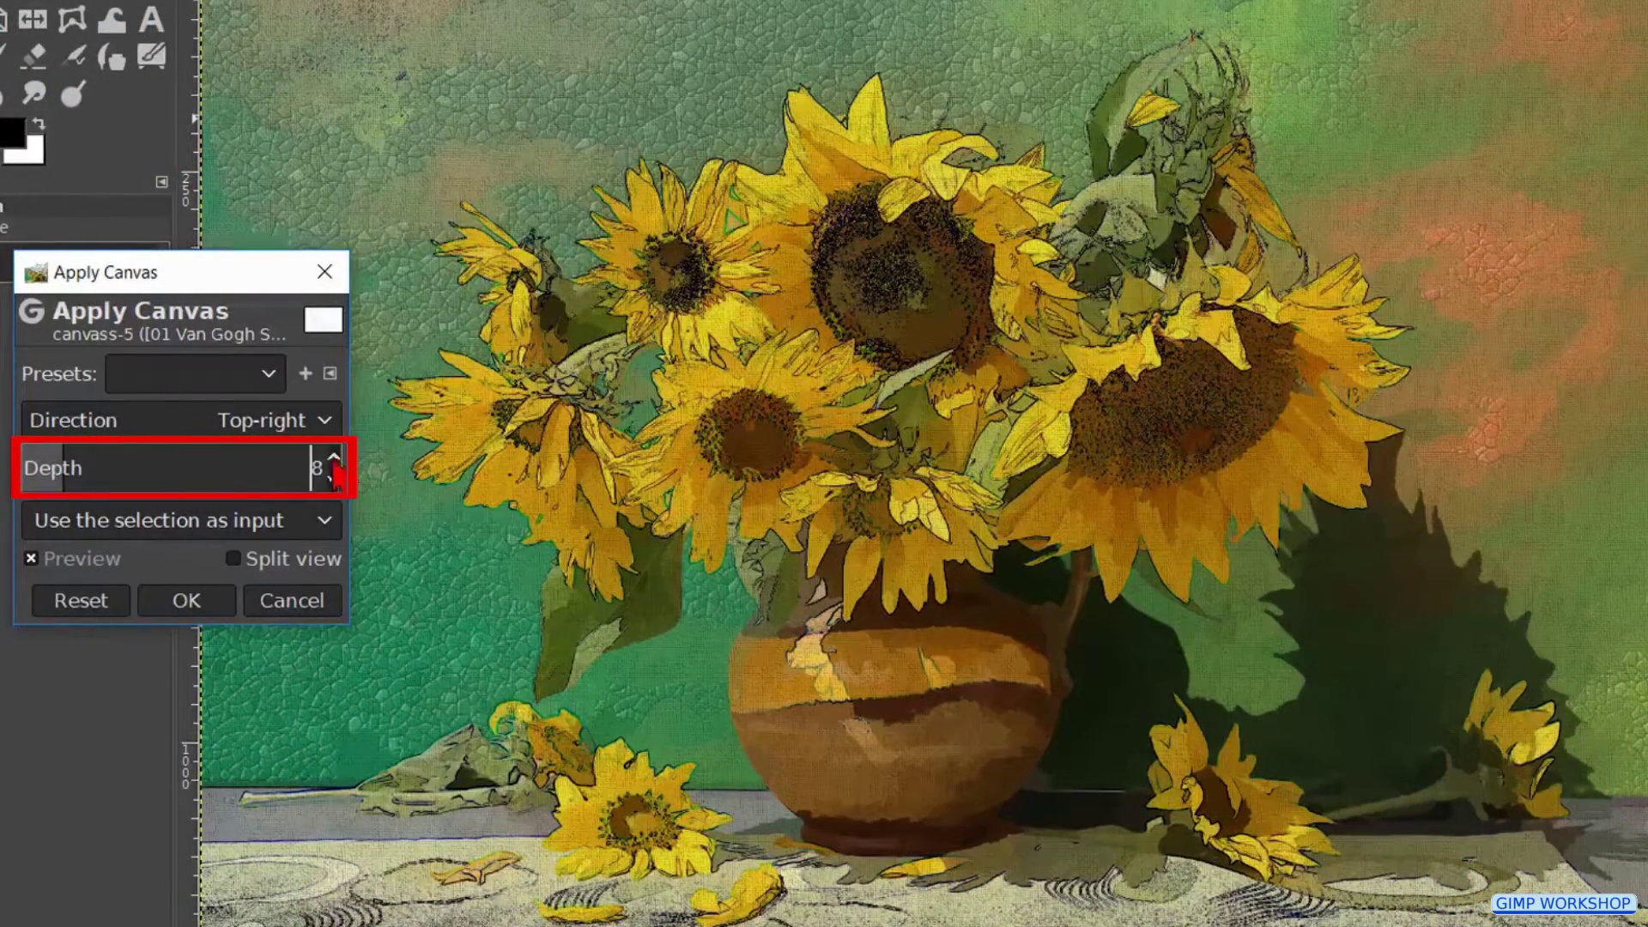
{"action": "left_click", "coordinate": [190, 601]}
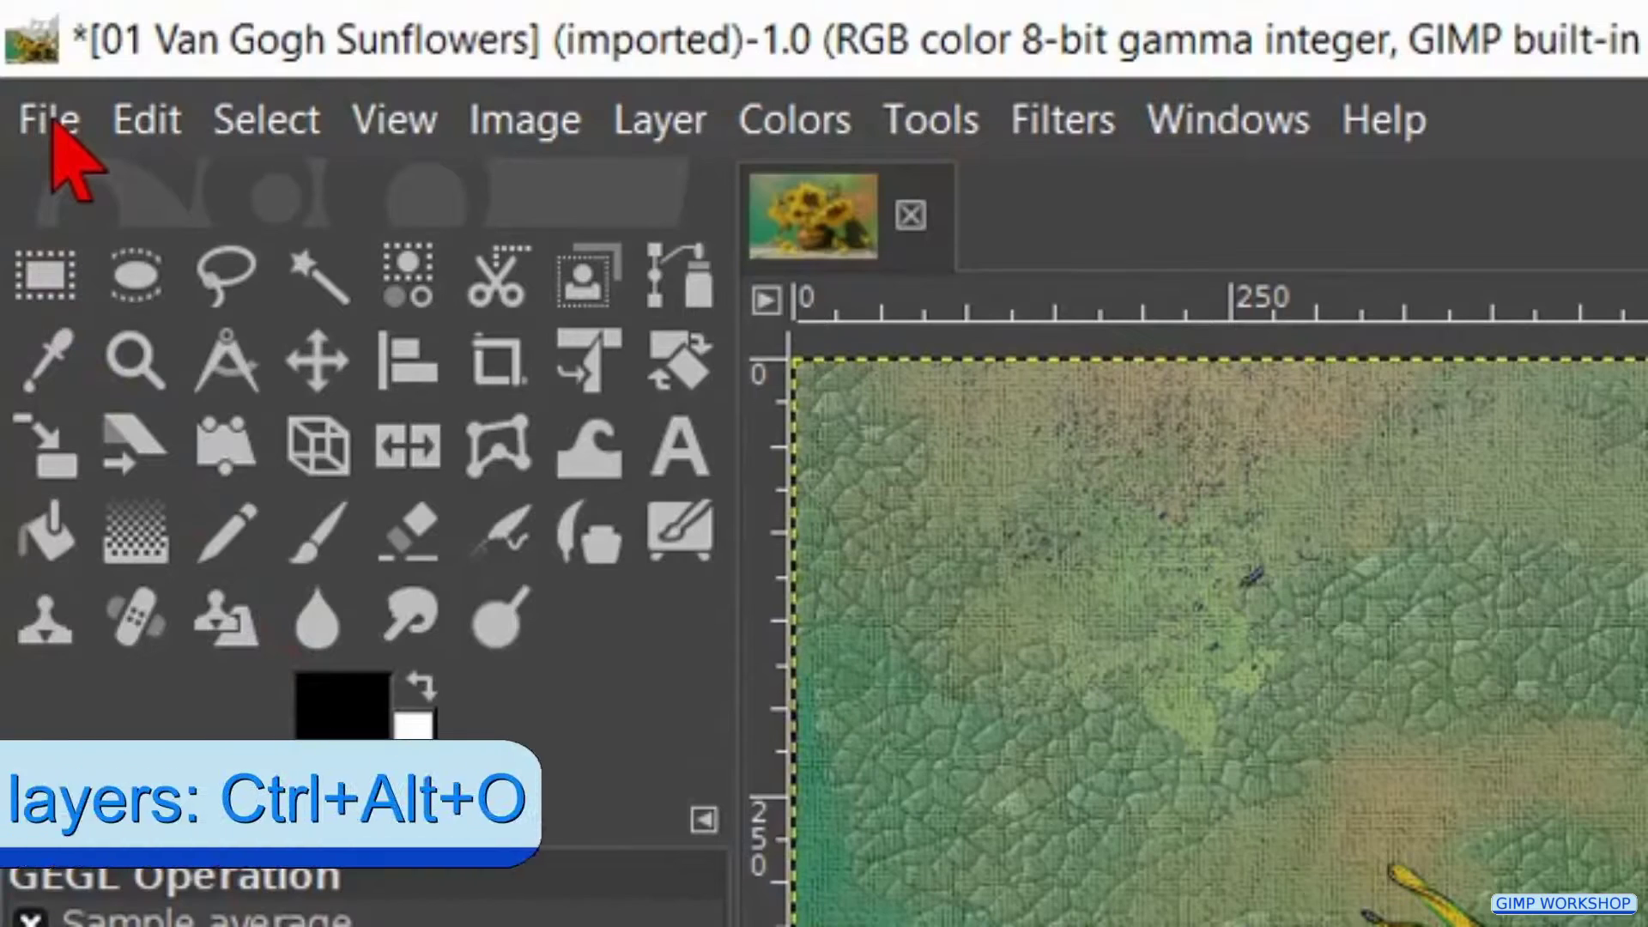
- Add 02 frame wiki commons.png to the image as a new top layer
{"action": "left_click", "coordinate": [52, 120]}
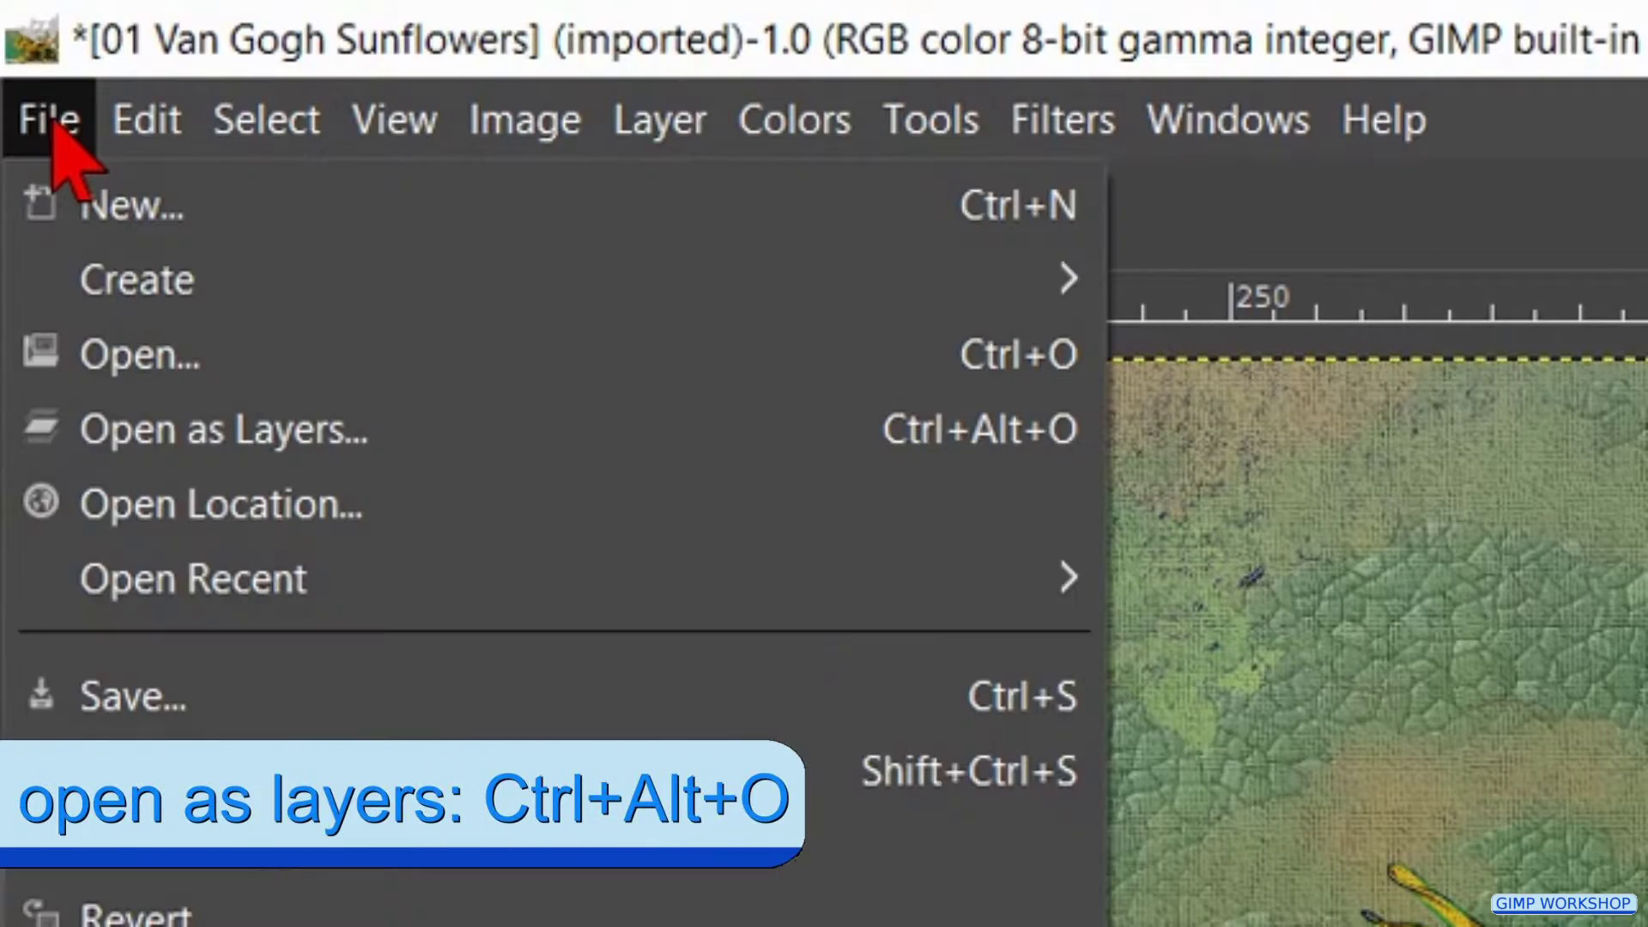
{"action": "left_click", "coordinate": [429, 434]}
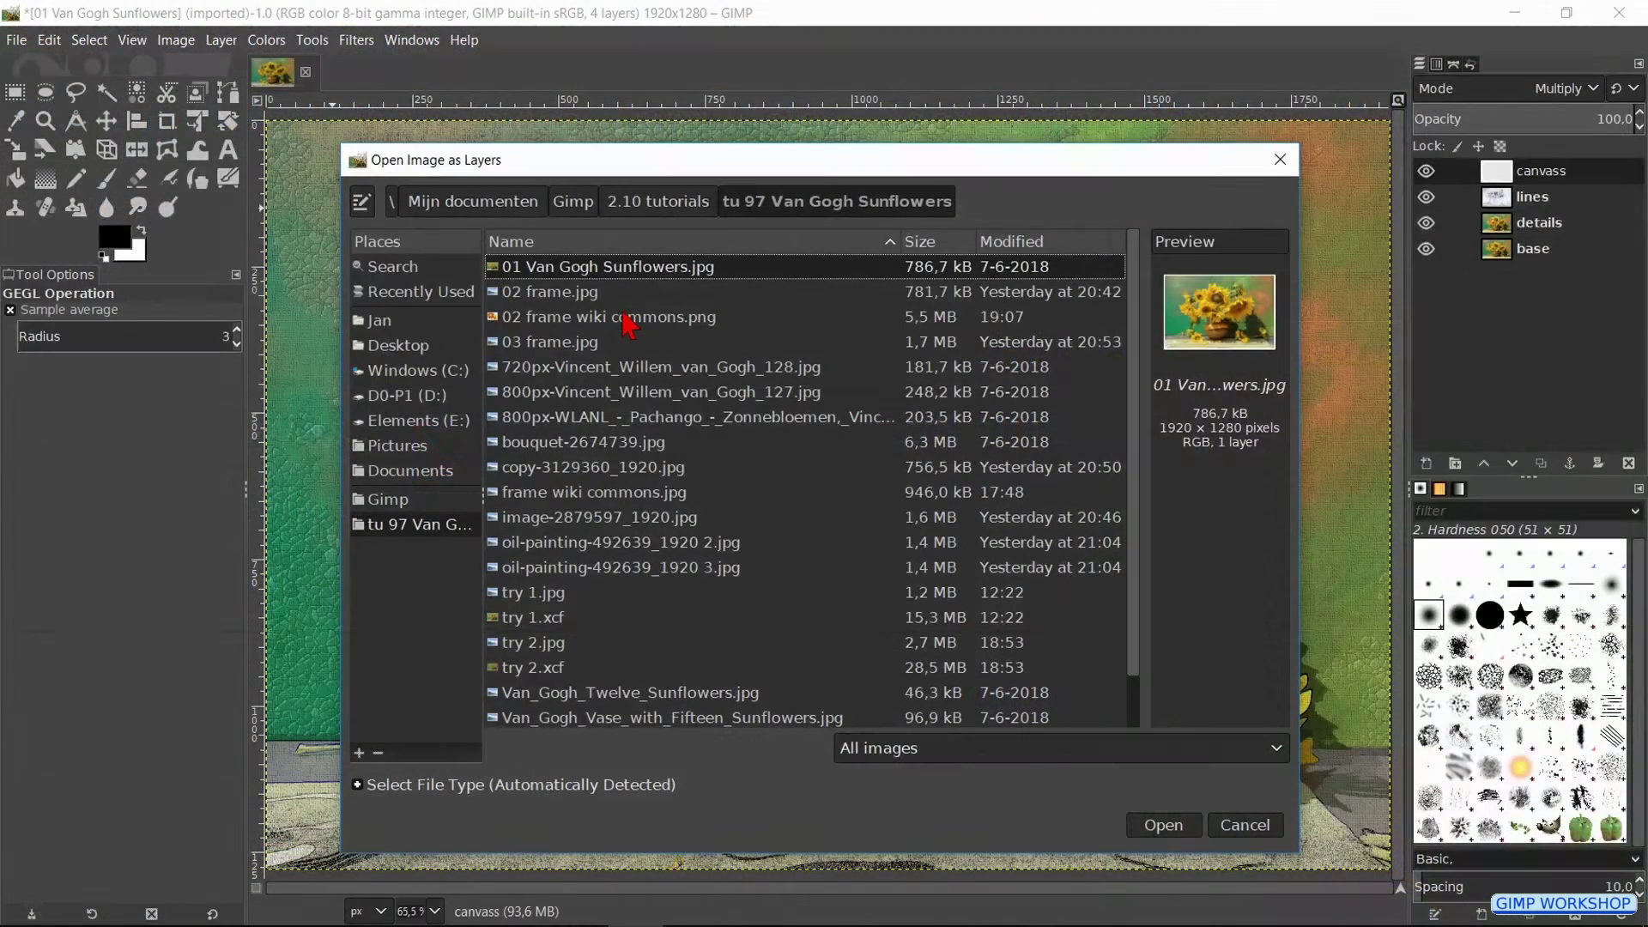
{"action": "left_click", "coordinate": [628, 325]}
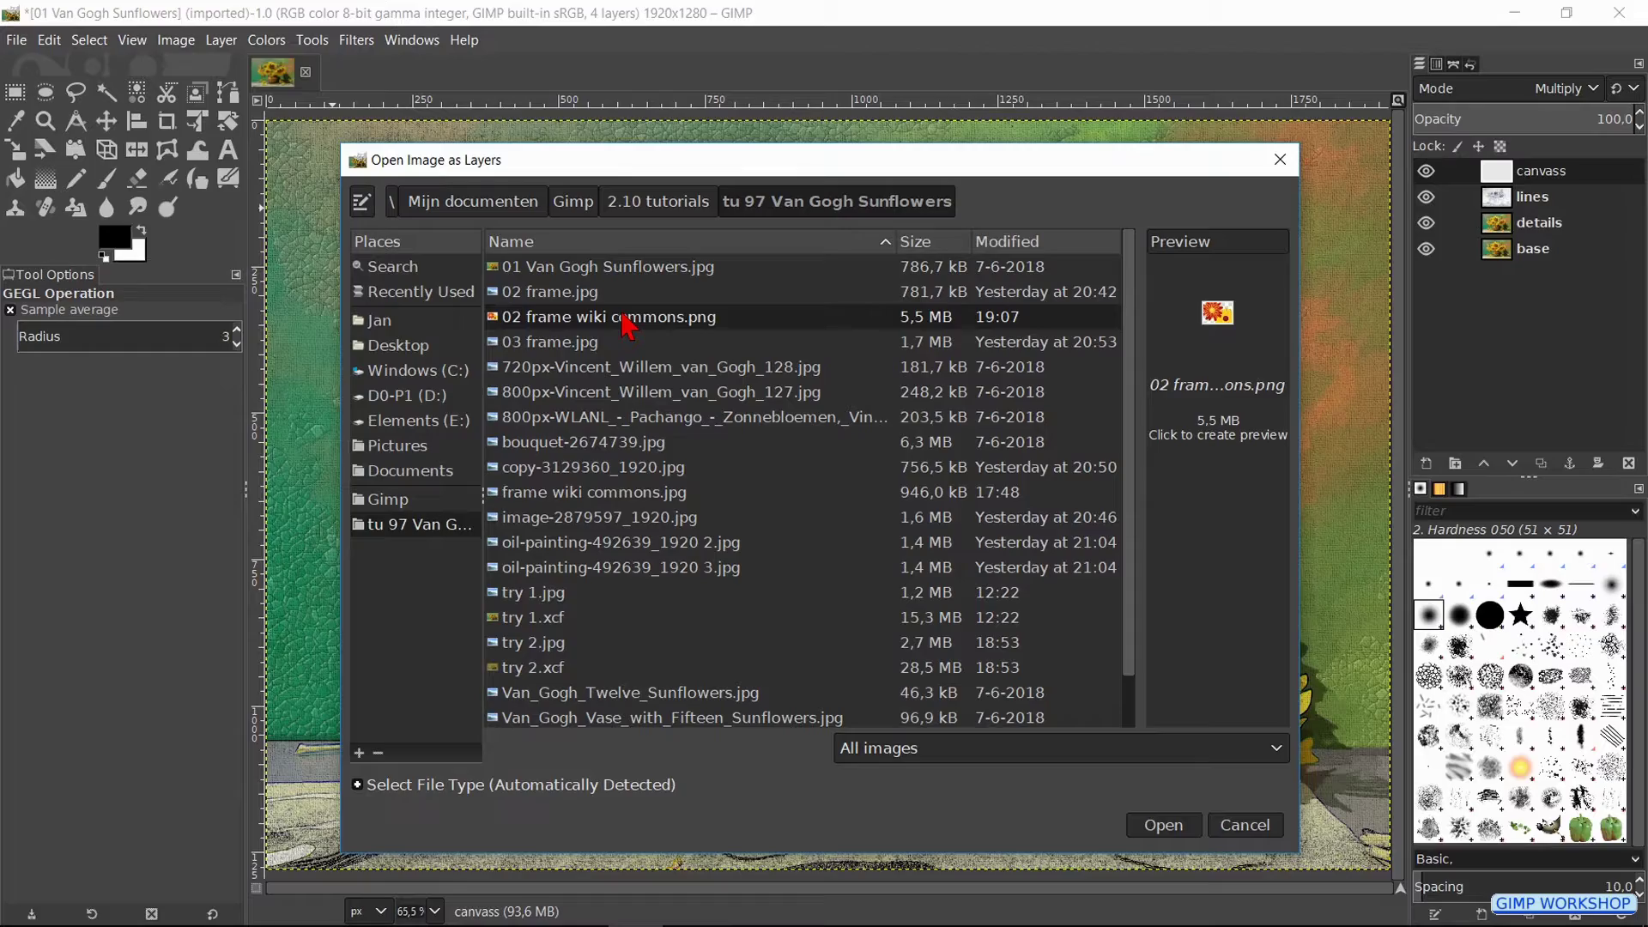
{"action": "double_click", "coordinate": [624, 317]}
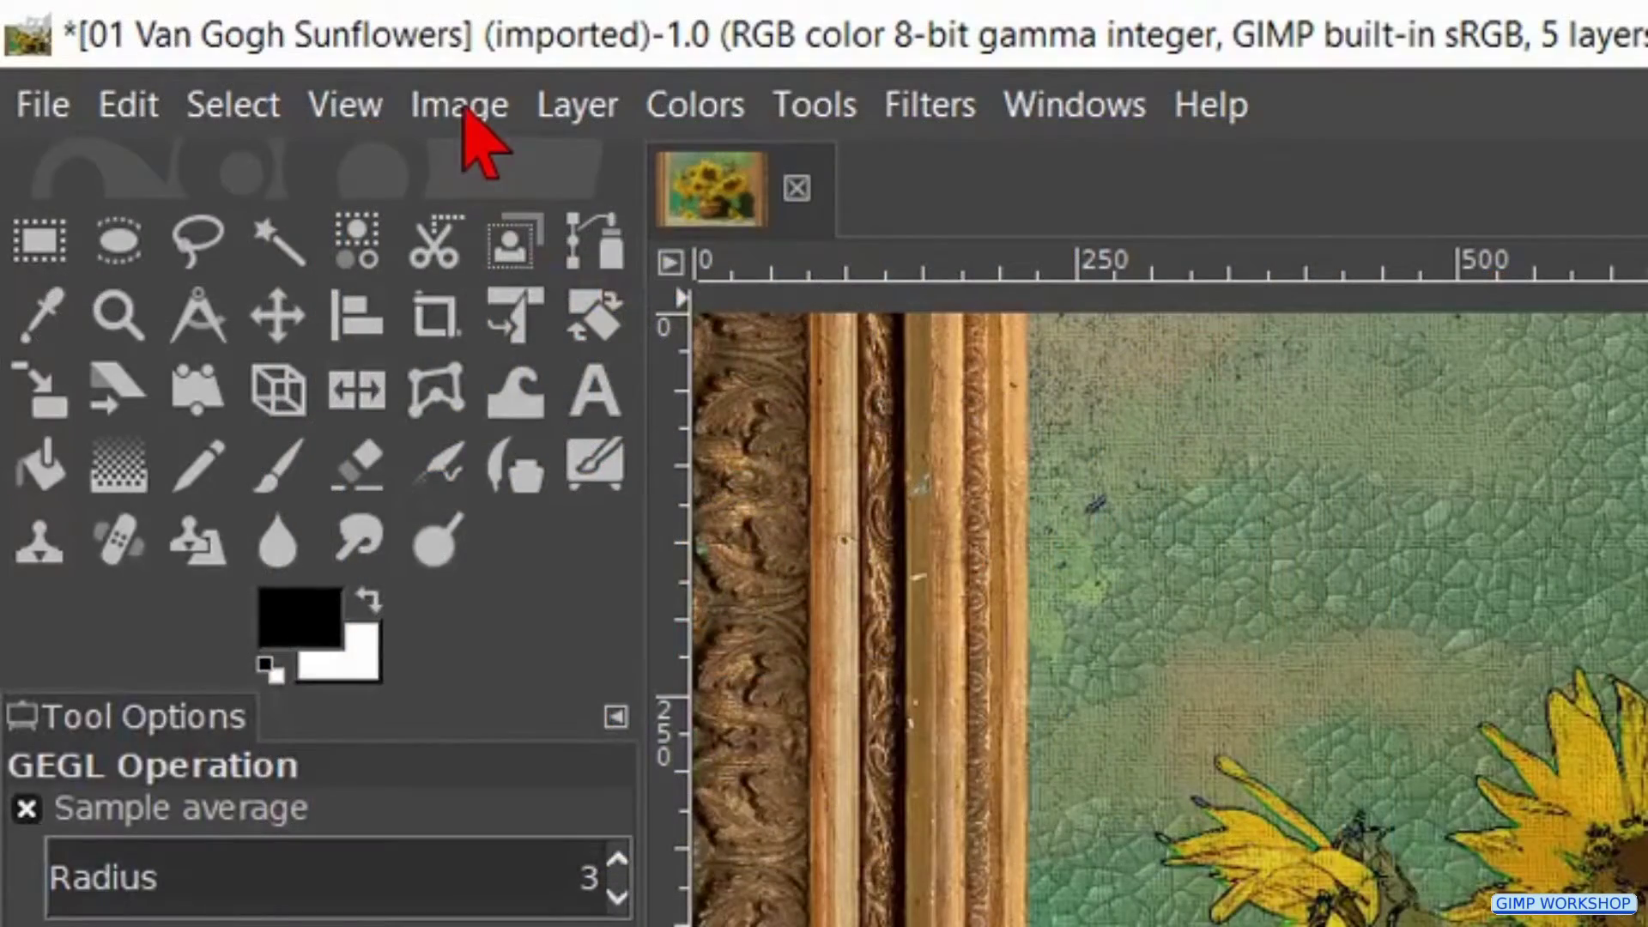
- Enlarge the canvas to fit the frame layer
{"action": "left_click", "coordinate": [471, 128]}
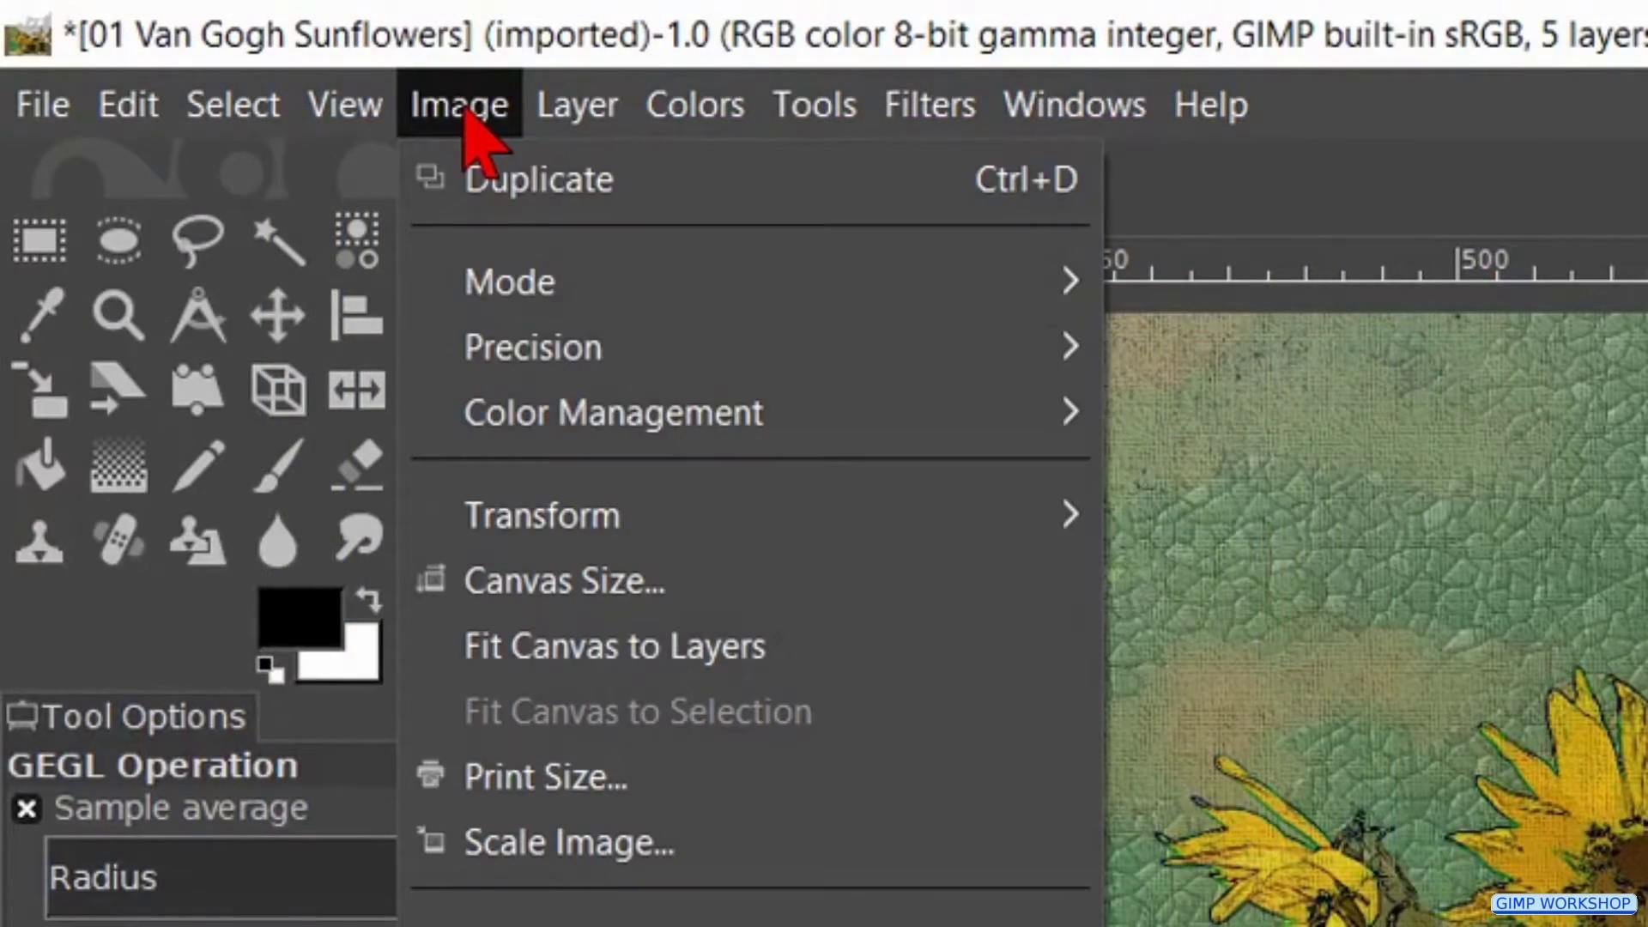
{"action": "left_click", "coordinate": [638, 659]}
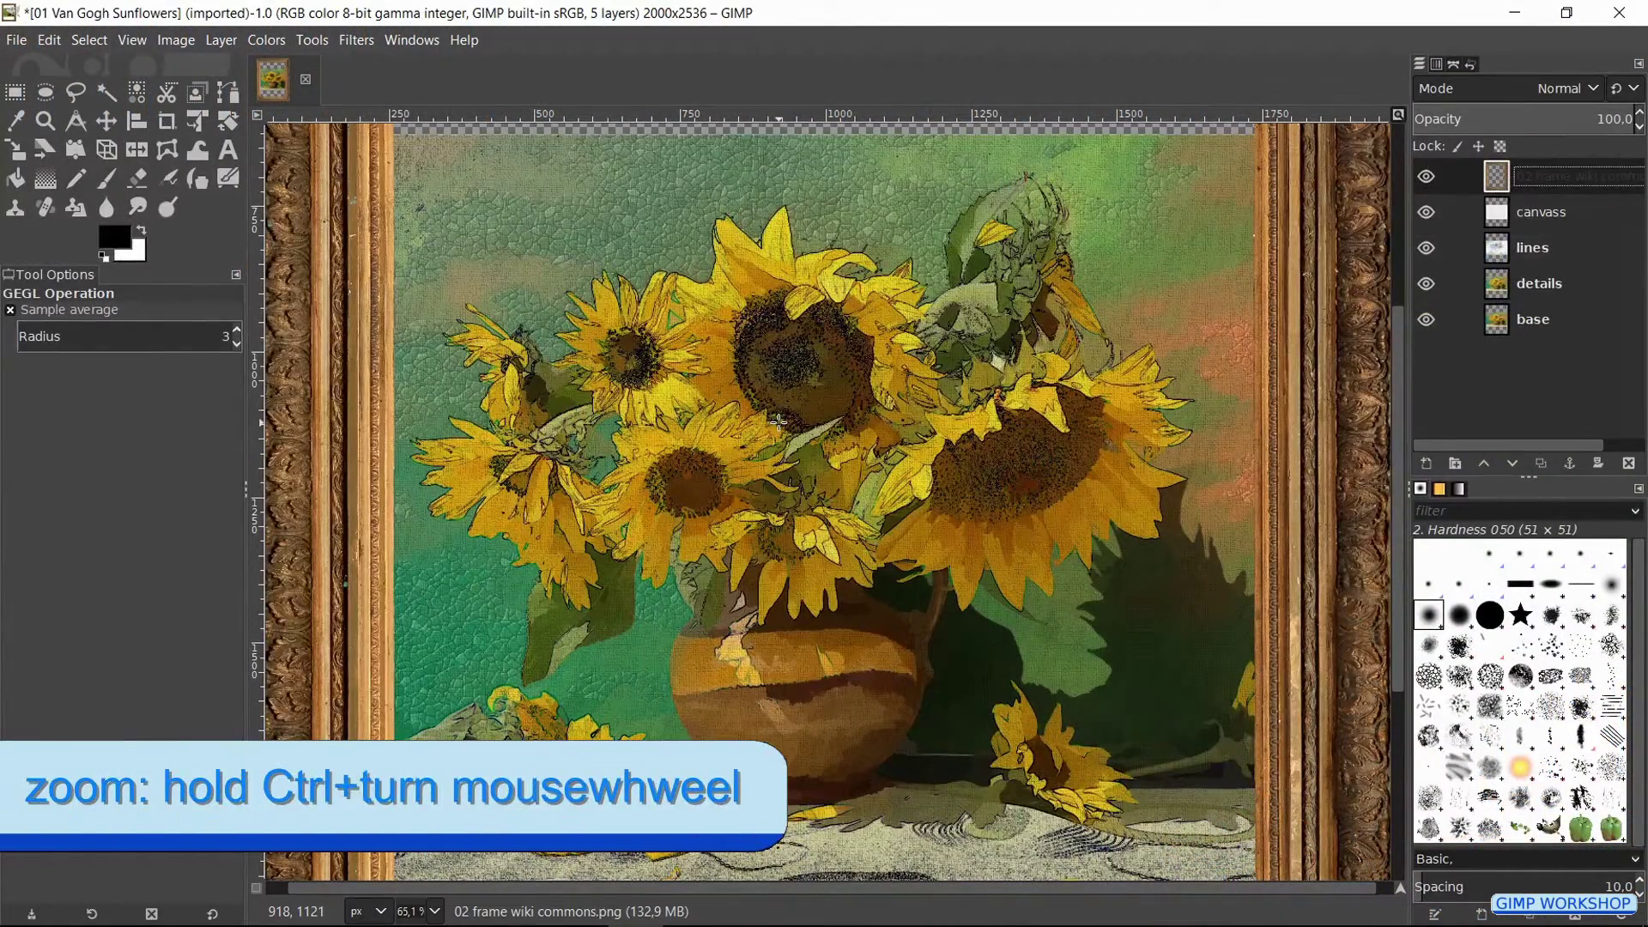
{"action": "scroll", "coordinate": [779, 422], "scroll_direction": "down", "scroll_amount": 4}
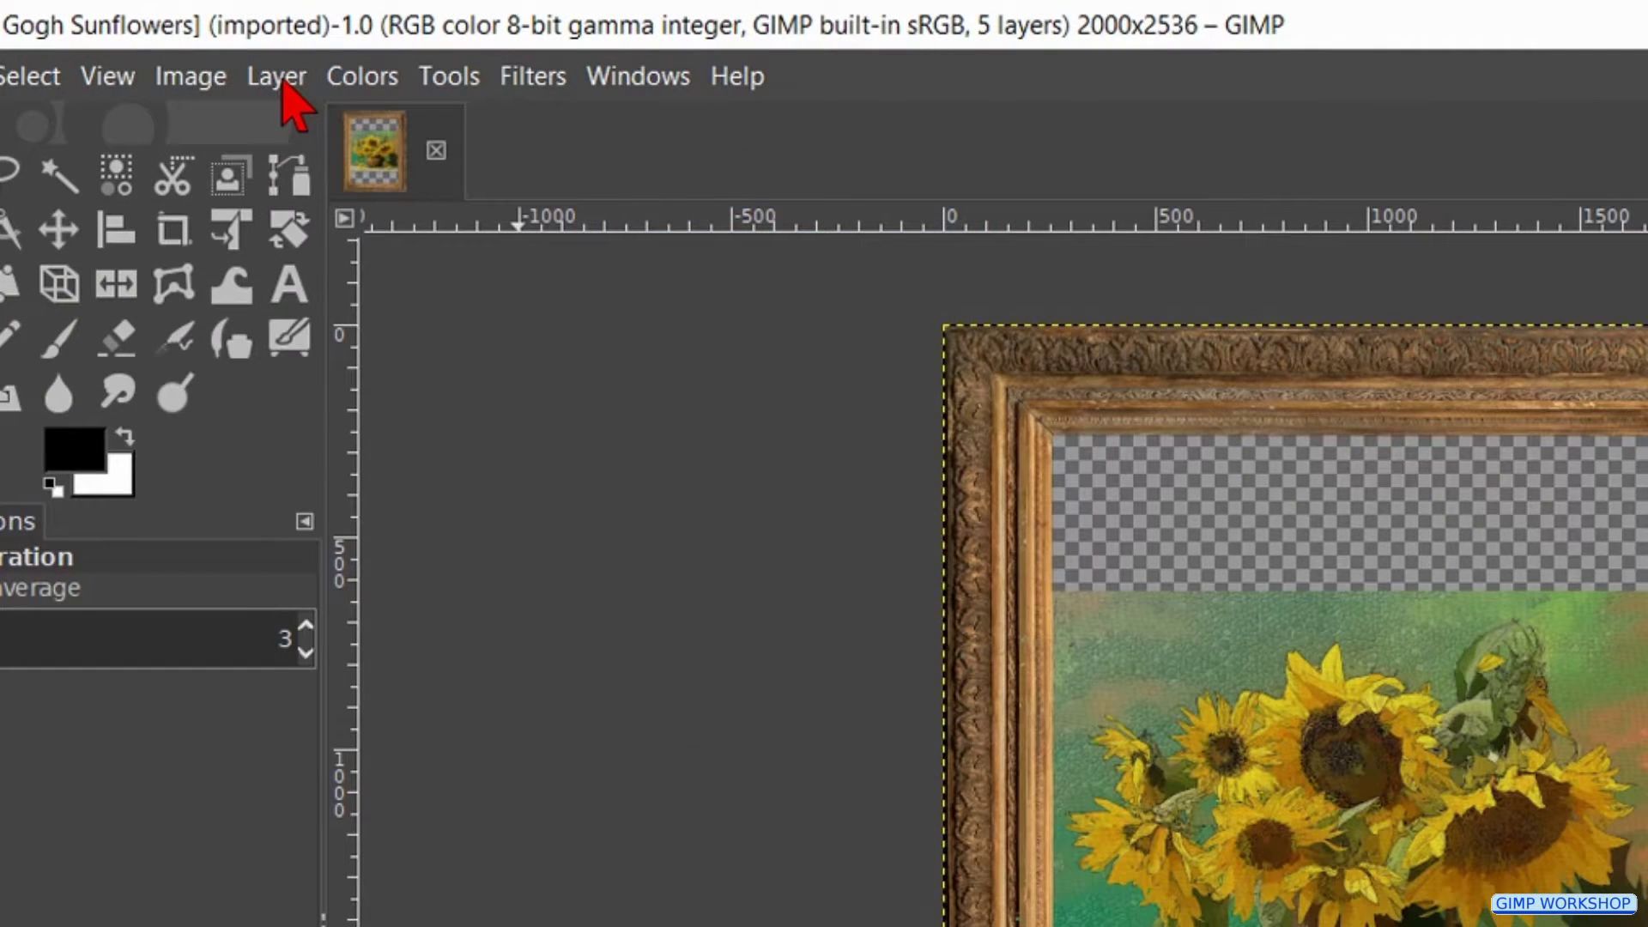
- Rotate the frame layer 90° clockwise and refit the canvas to 2536×2000
{"action": "left_click", "coordinate": [284, 79]}
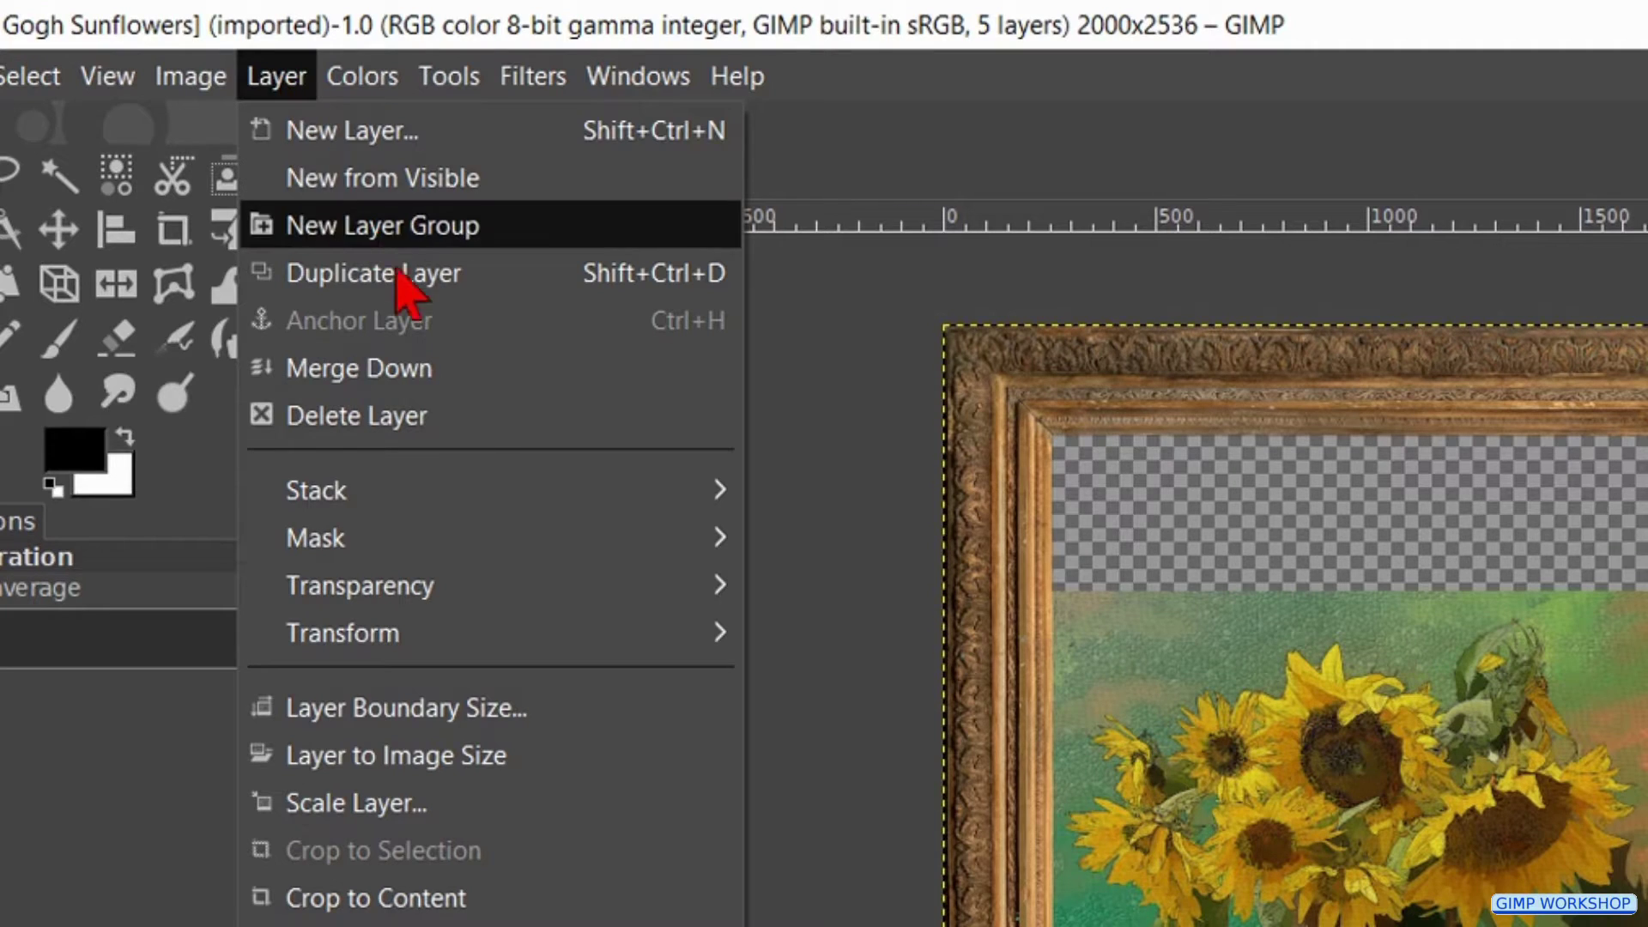
{"action": "mouse_move", "coordinate": [663, 640]}
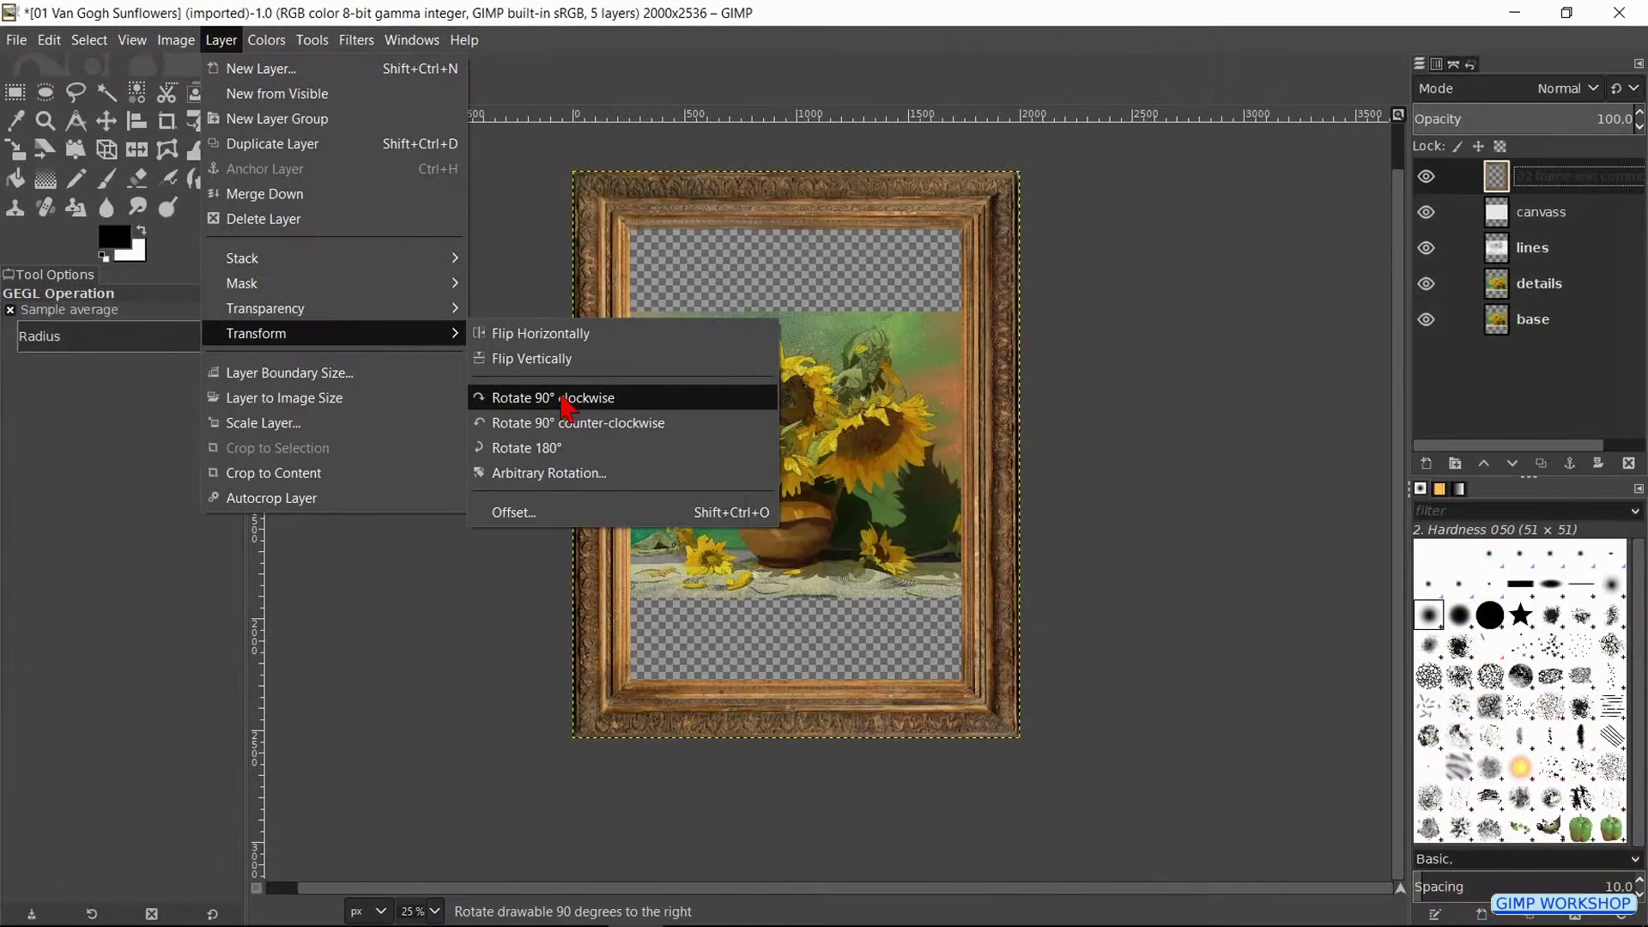
{"action": "left_click", "coordinate": [566, 405]}
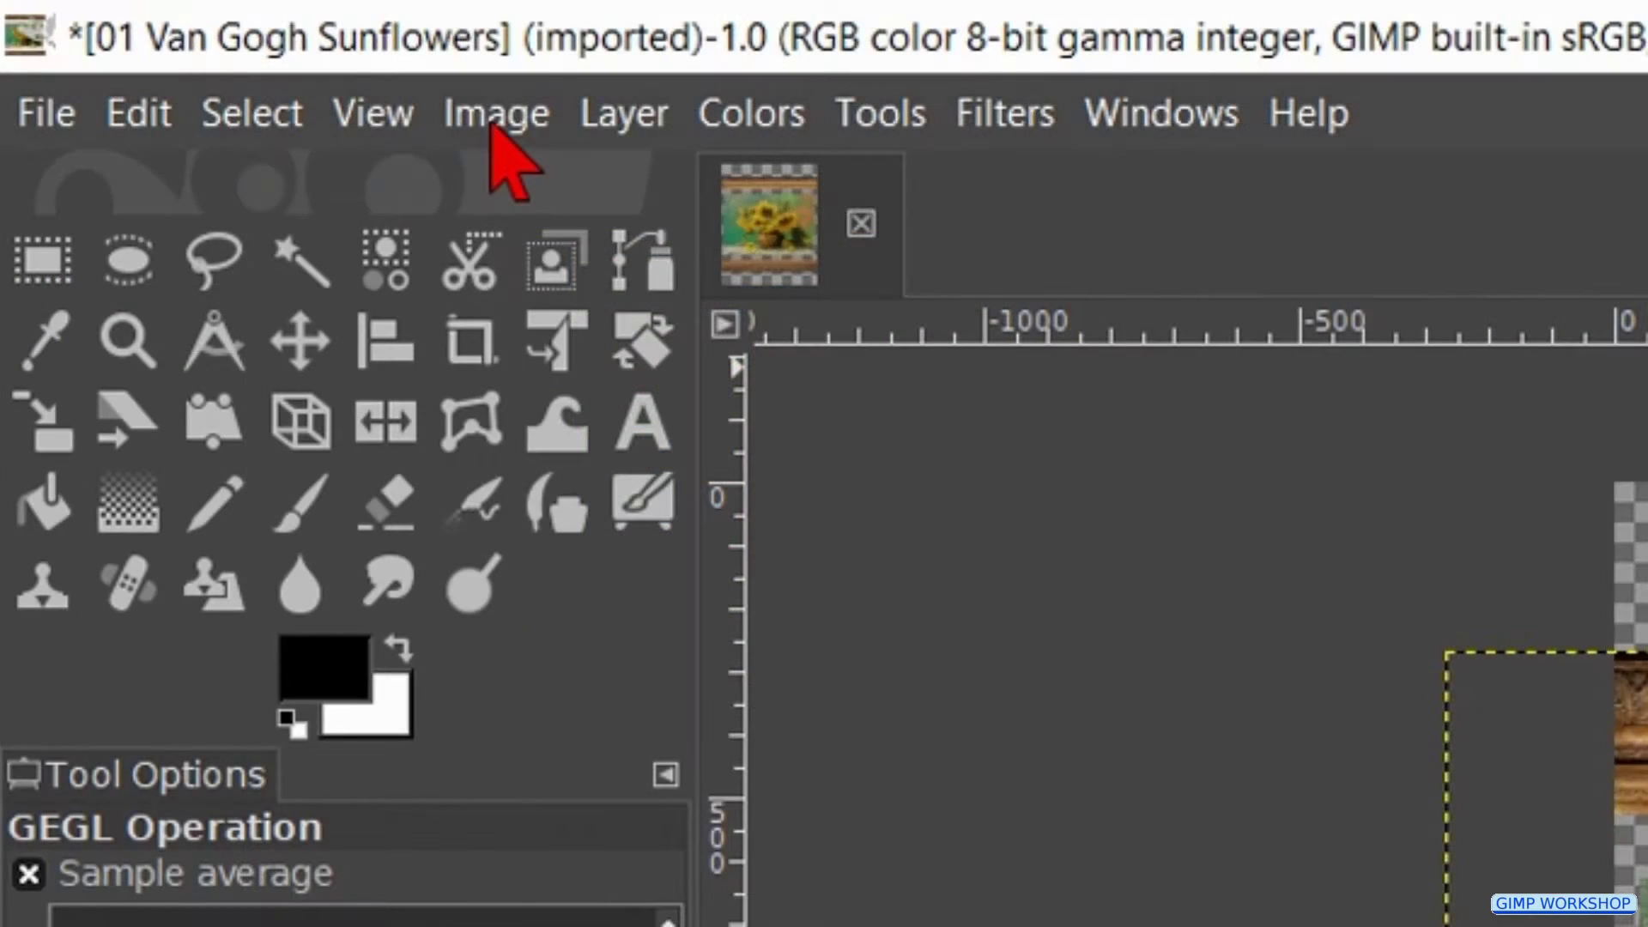
{"action": "left_click", "coordinate": [498, 116]}
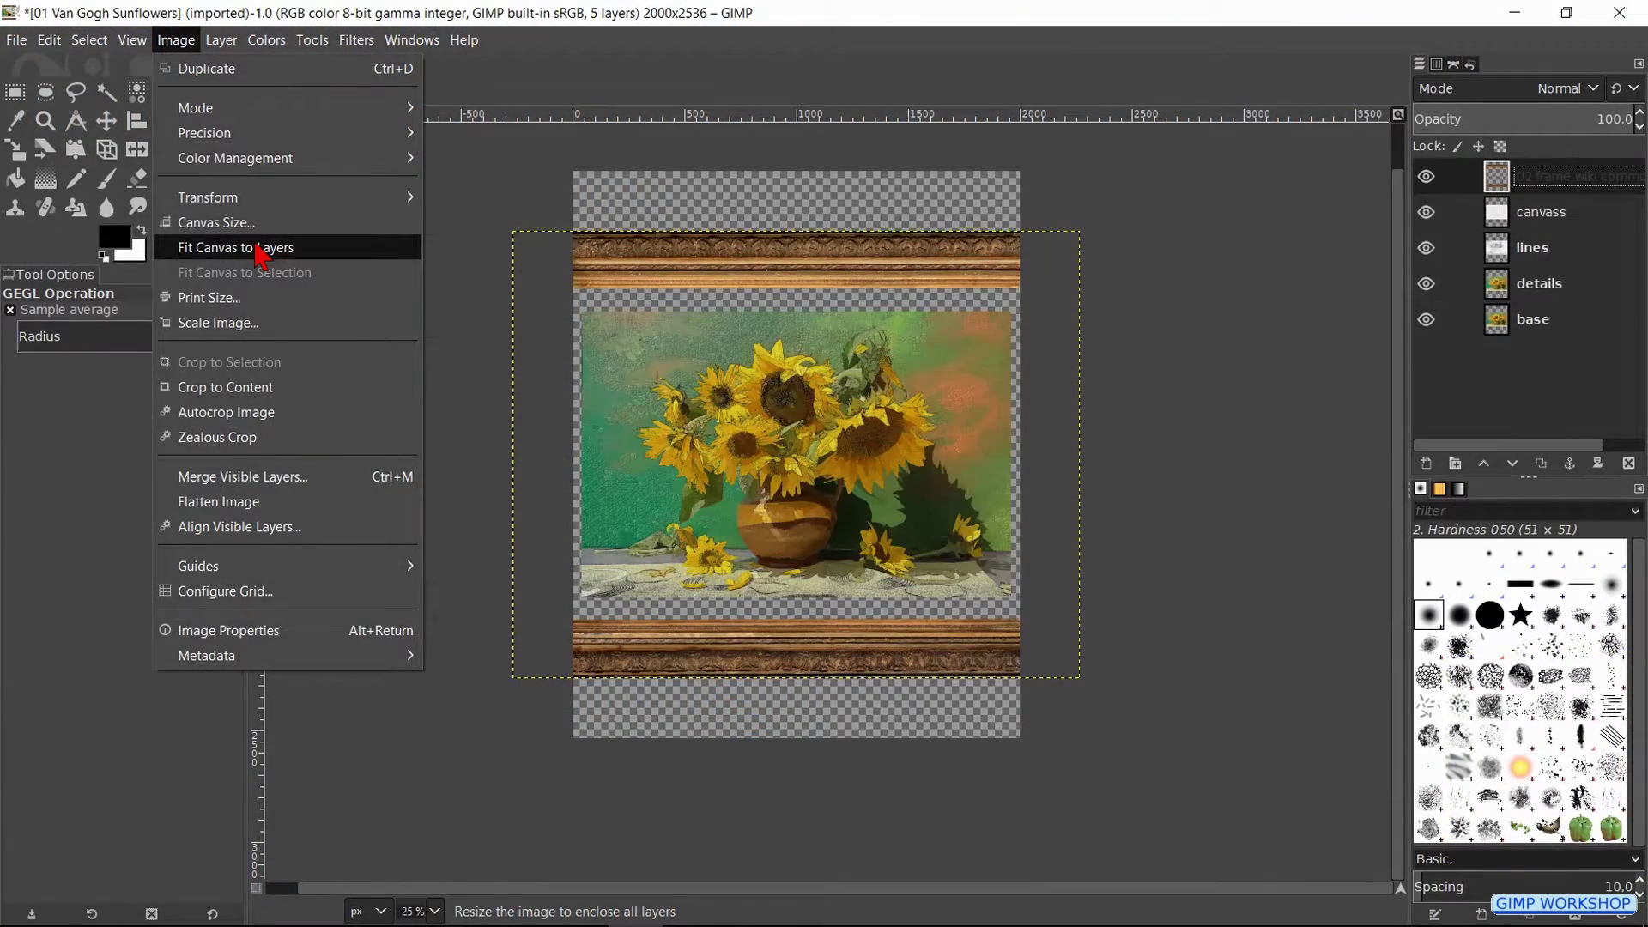
{"action": "left_click", "coordinate": [259, 249]}
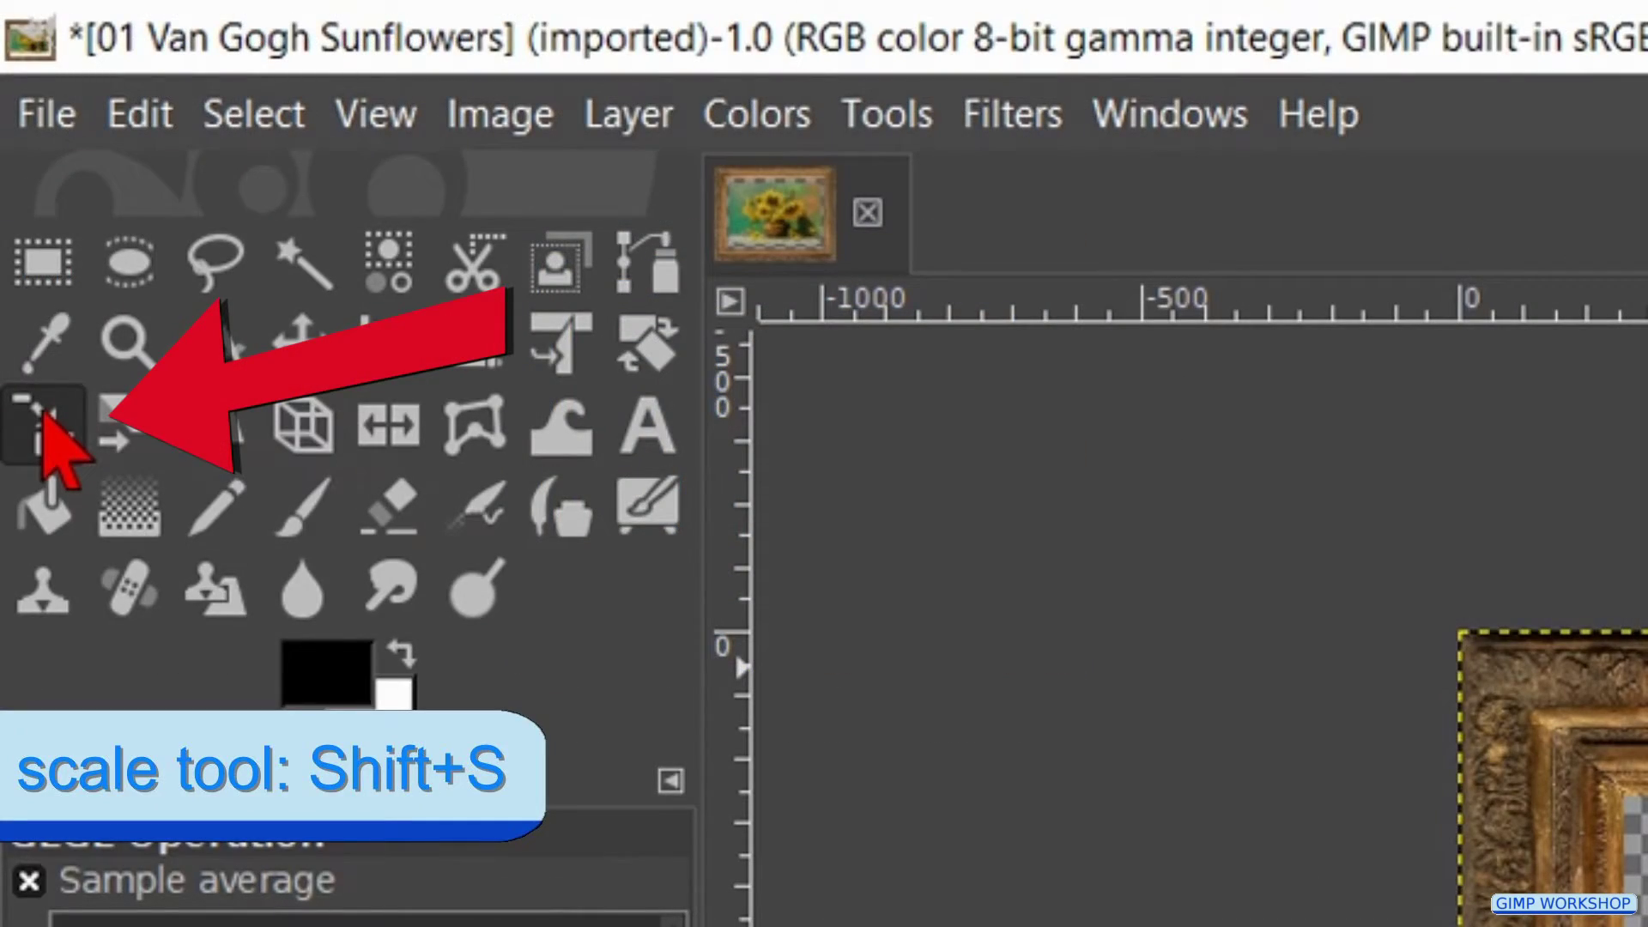
- Start scaling the frame layer, with the Scale dialog detached beside the image
{"action": "left_click", "coordinate": [45, 421]}
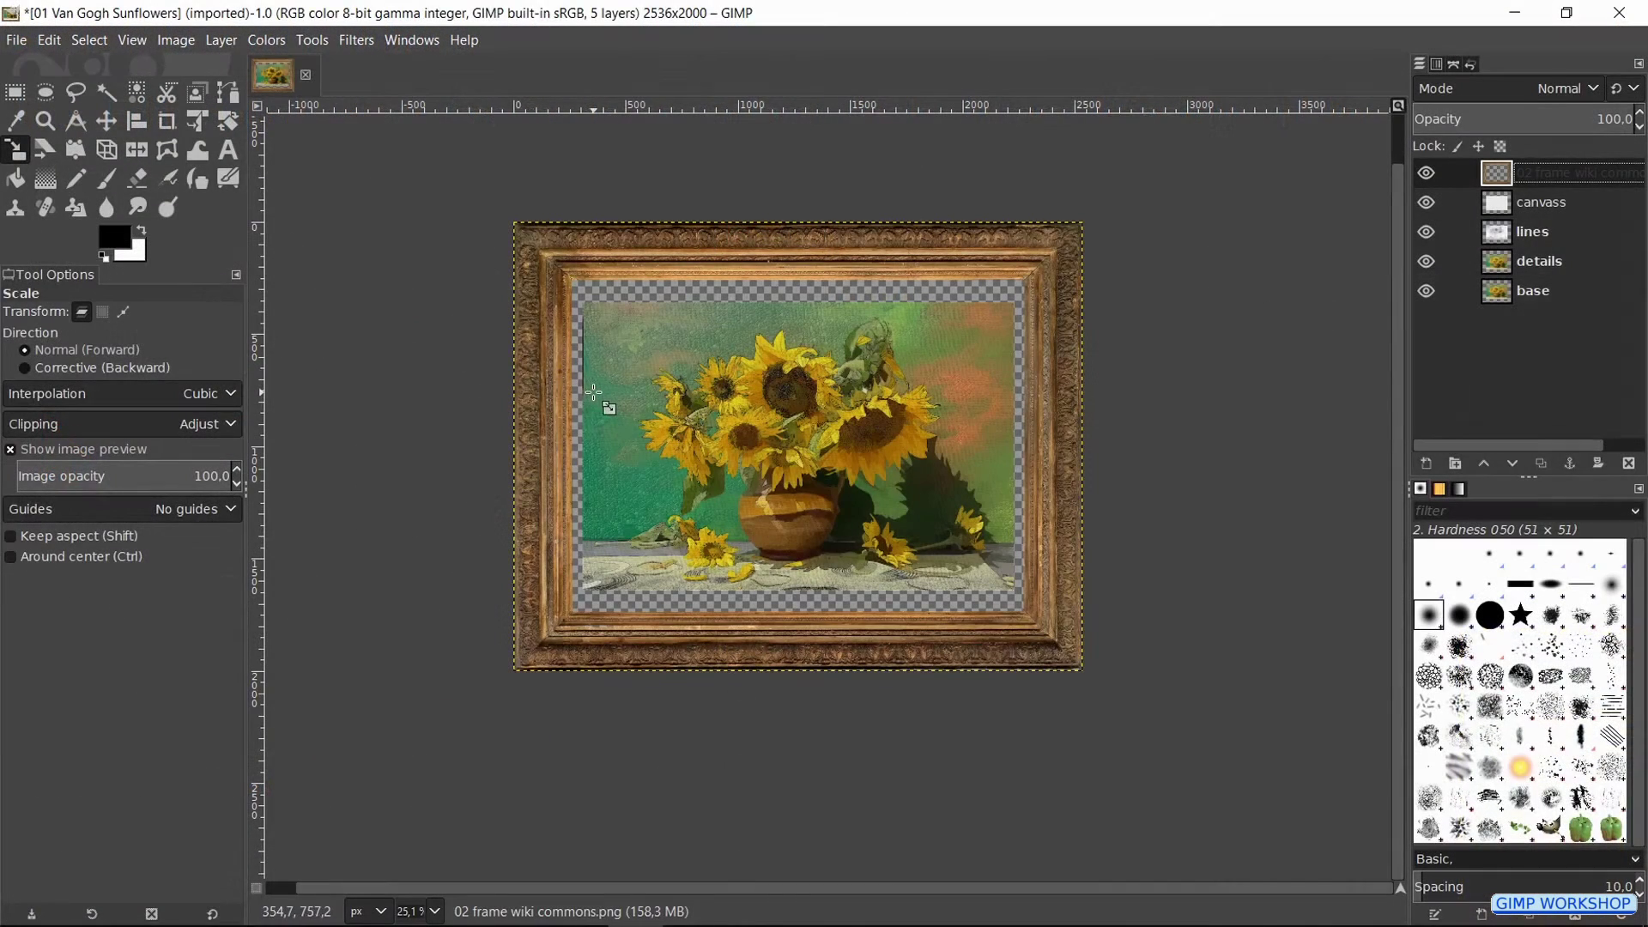
{"action": "left_click", "coordinate": [596, 396]}
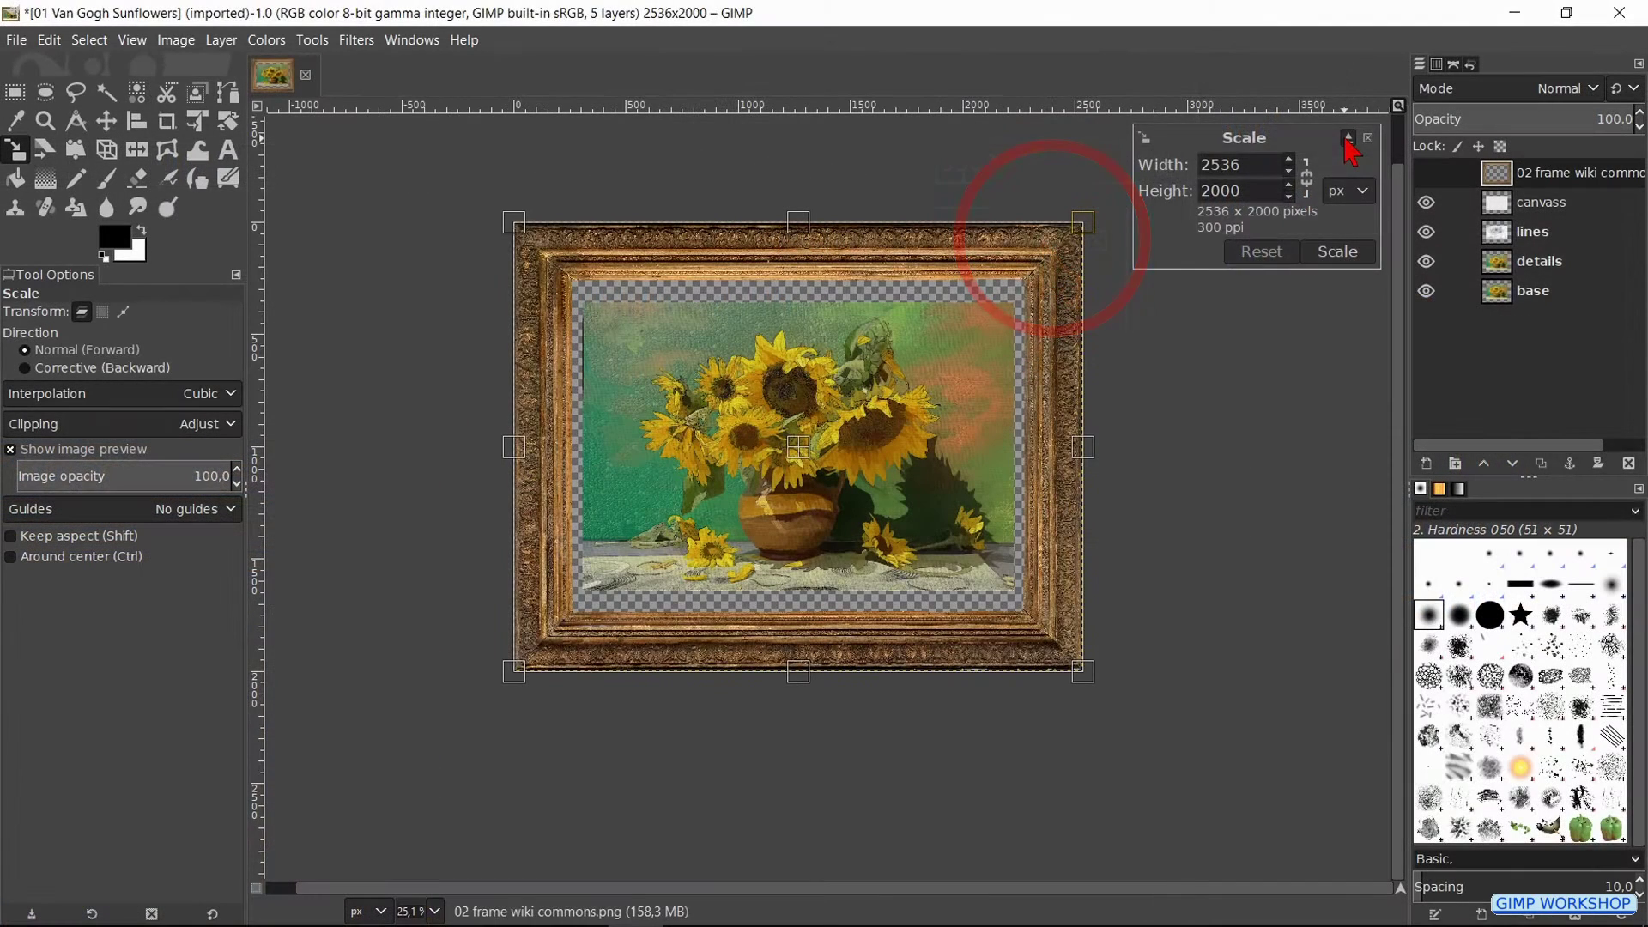
{"action": "left_click", "coordinate": [1051, 240]}
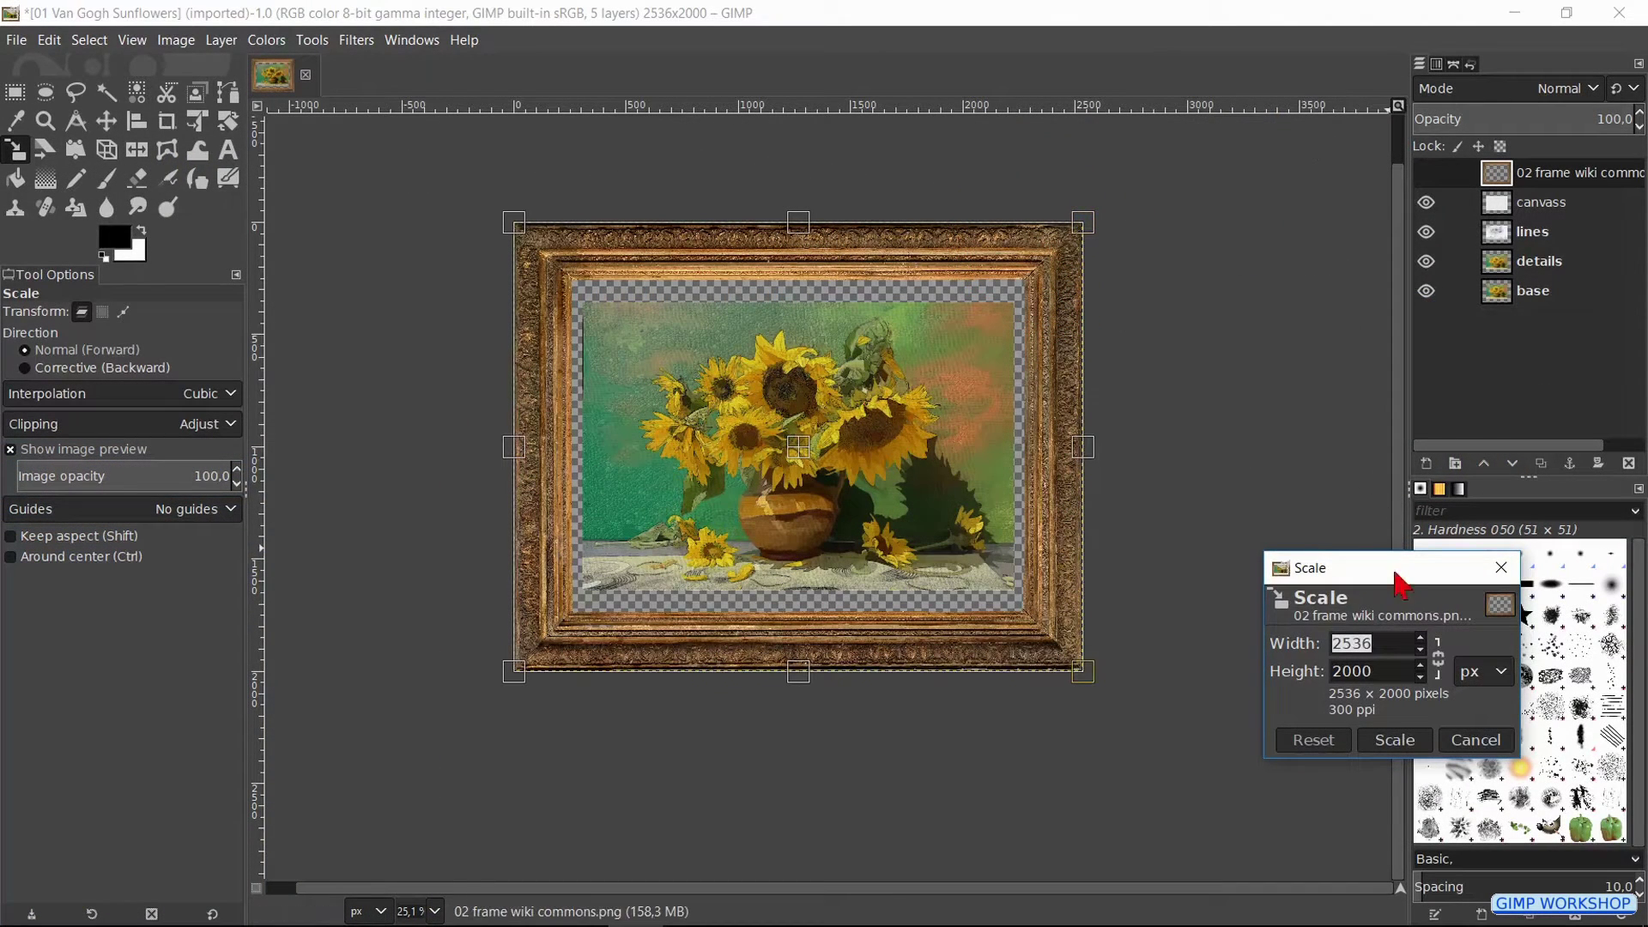
{"action": "left_click_drag", "start_coordinate": [1389, 586], "coordinate": [1396, 374]}
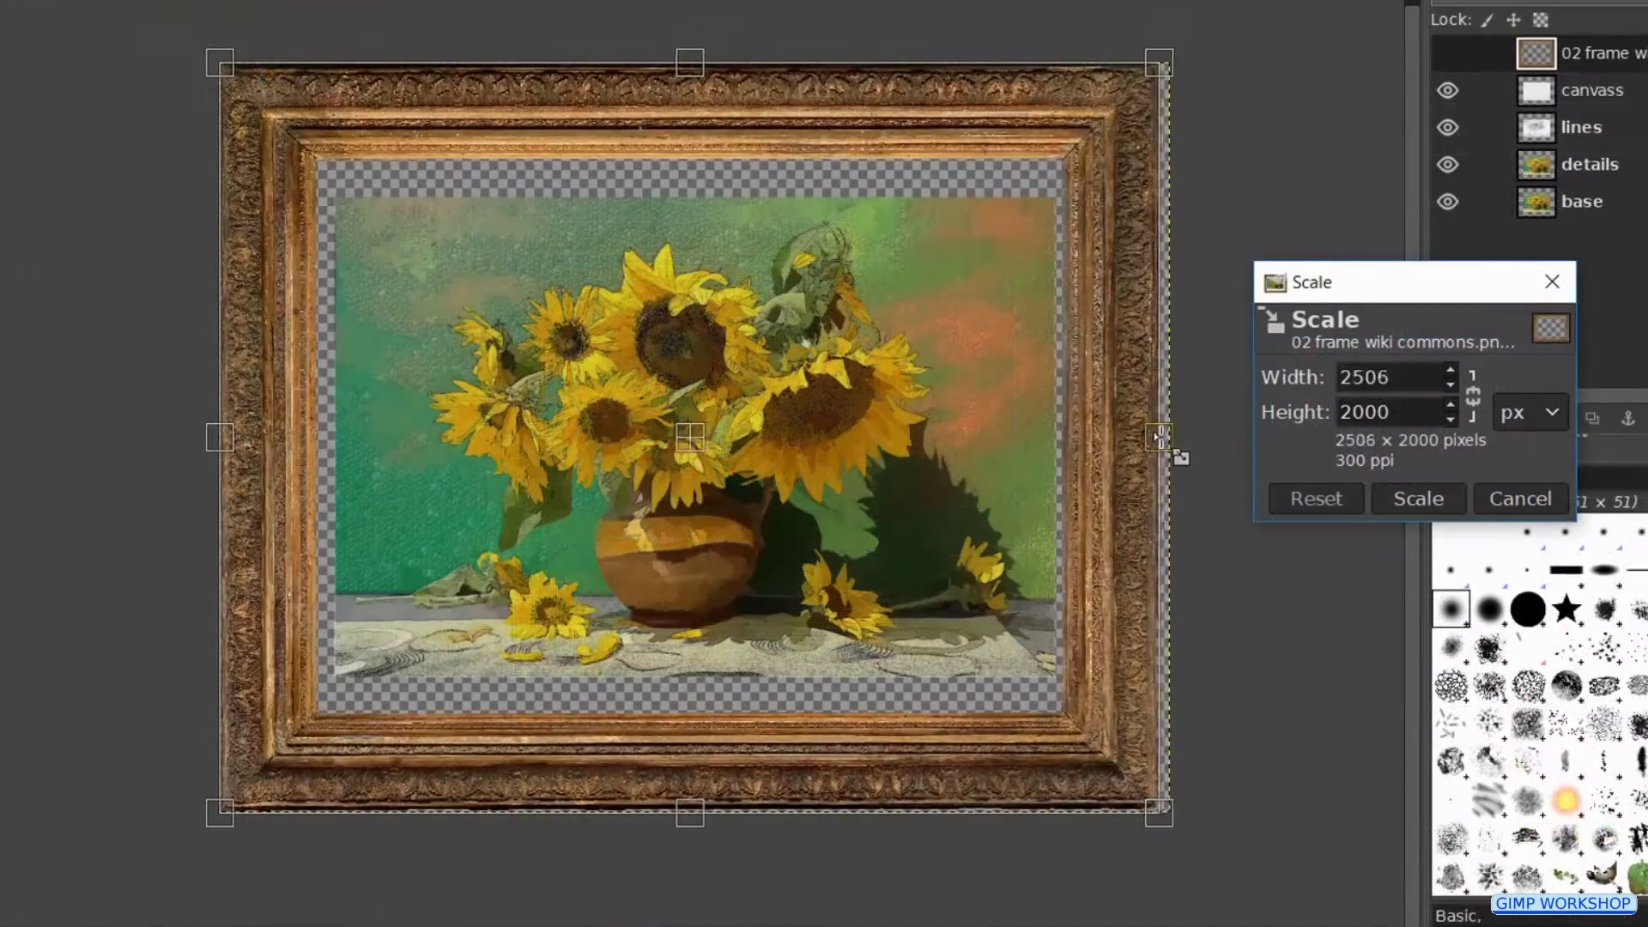
- Pull the frame's edges in to 2395×1730 px and apply the scale
{"action": "left_click_drag", "start_coordinate": [1080, 446], "coordinate": [1073, 447]}
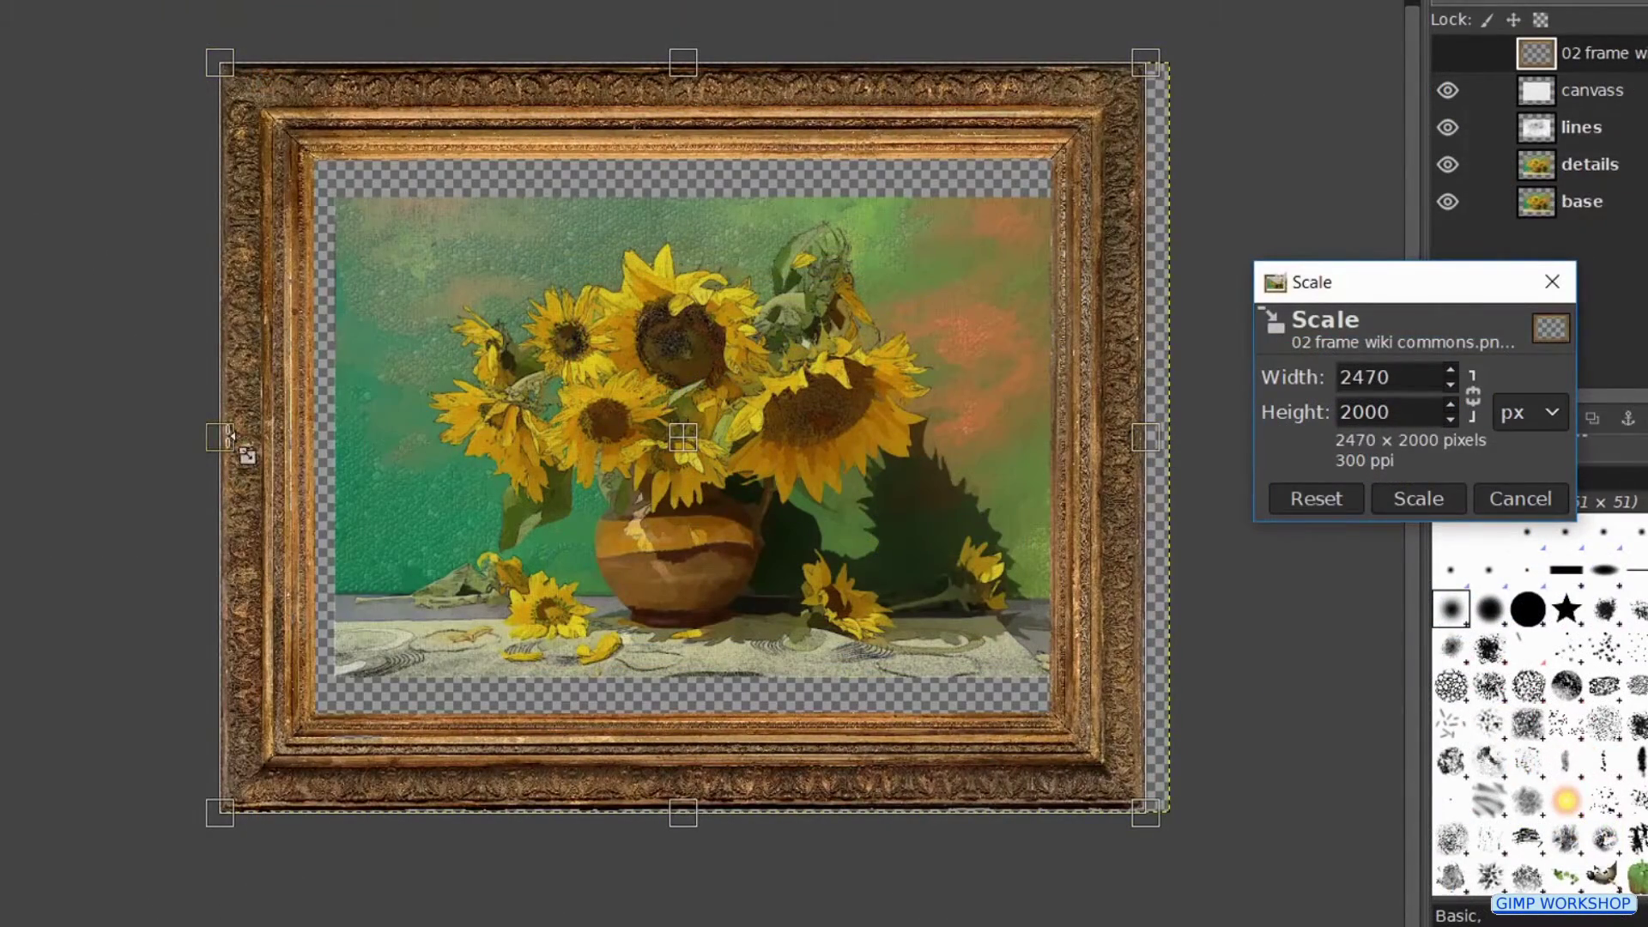
{"action": "left_click_drag", "start_coordinate": [228, 438], "coordinate": [250, 446]}
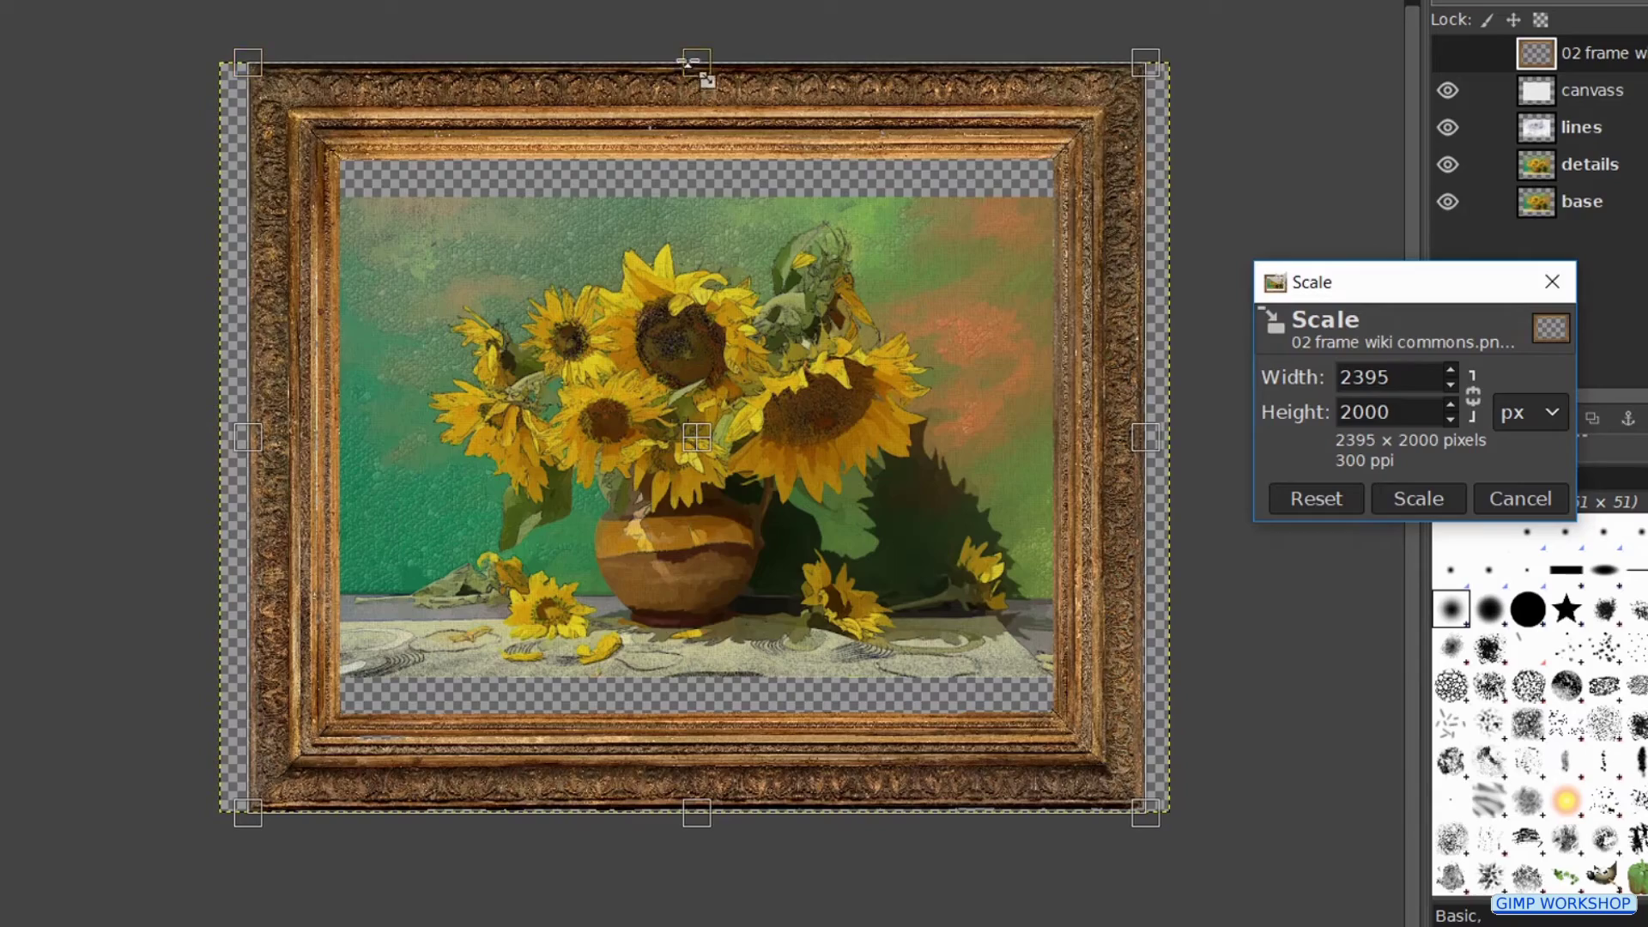
{"action": "left_click_drag", "start_coordinate": [684, 62], "coordinate": [696, 107]}
{"action": "left_click_drag", "start_coordinate": [697, 816], "coordinate": [695, 760]}
{"action": "left_click_drag", "start_coordinate": [696, 107], "coordinate": [696, 118]}
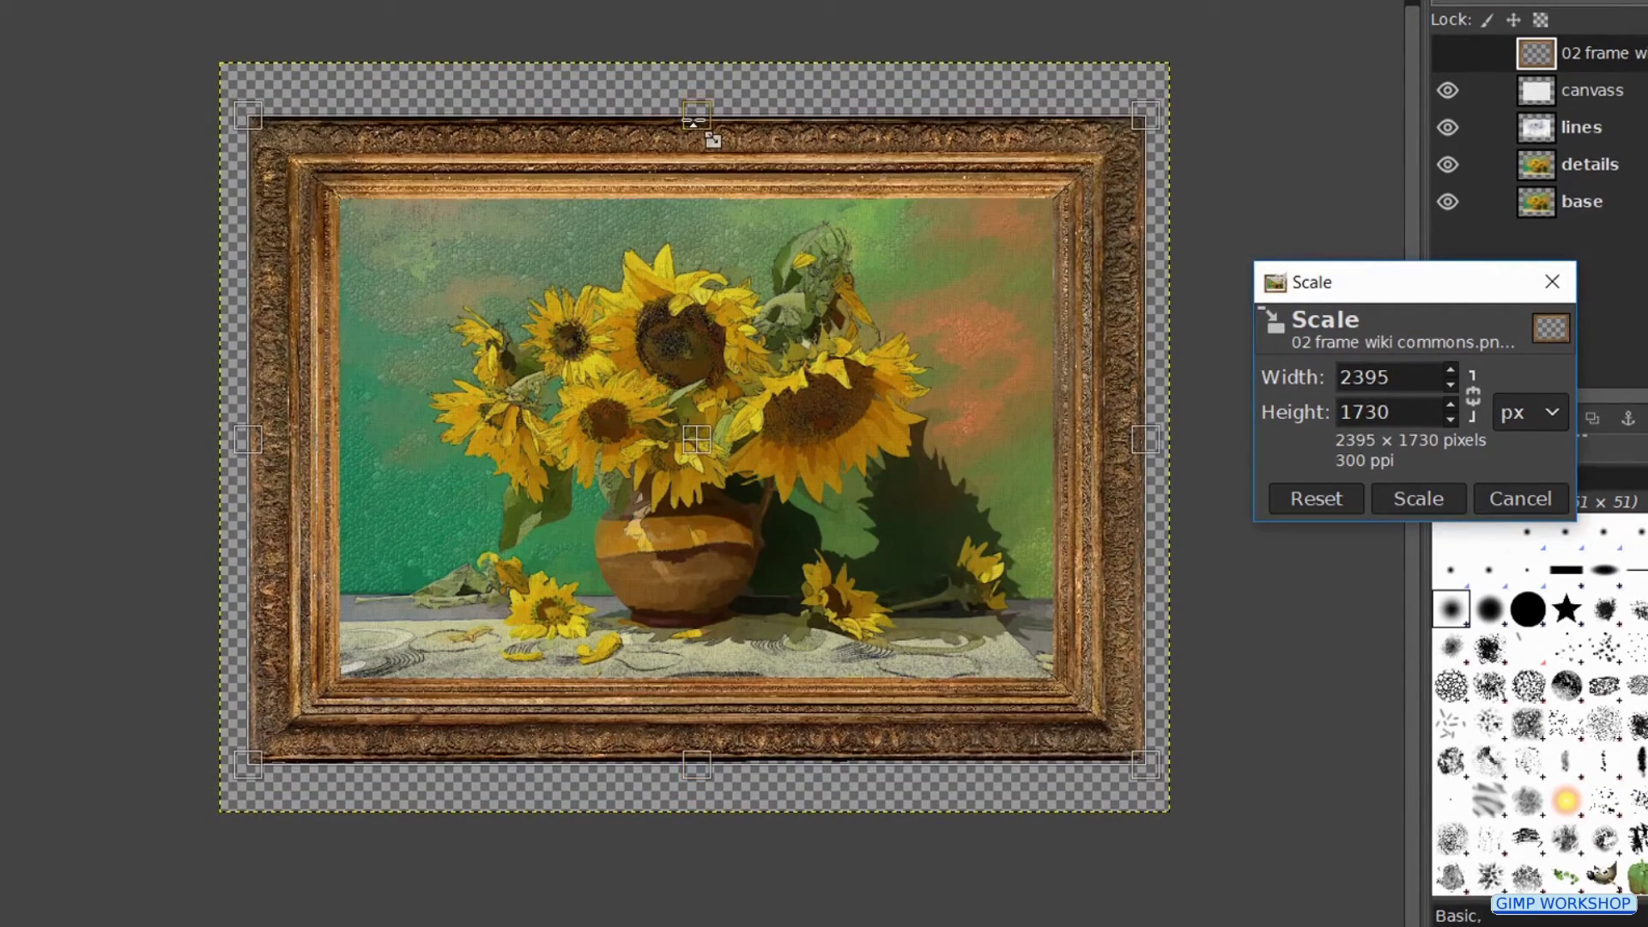
{"action": "left_click", "coordinate": [1417, 500]}
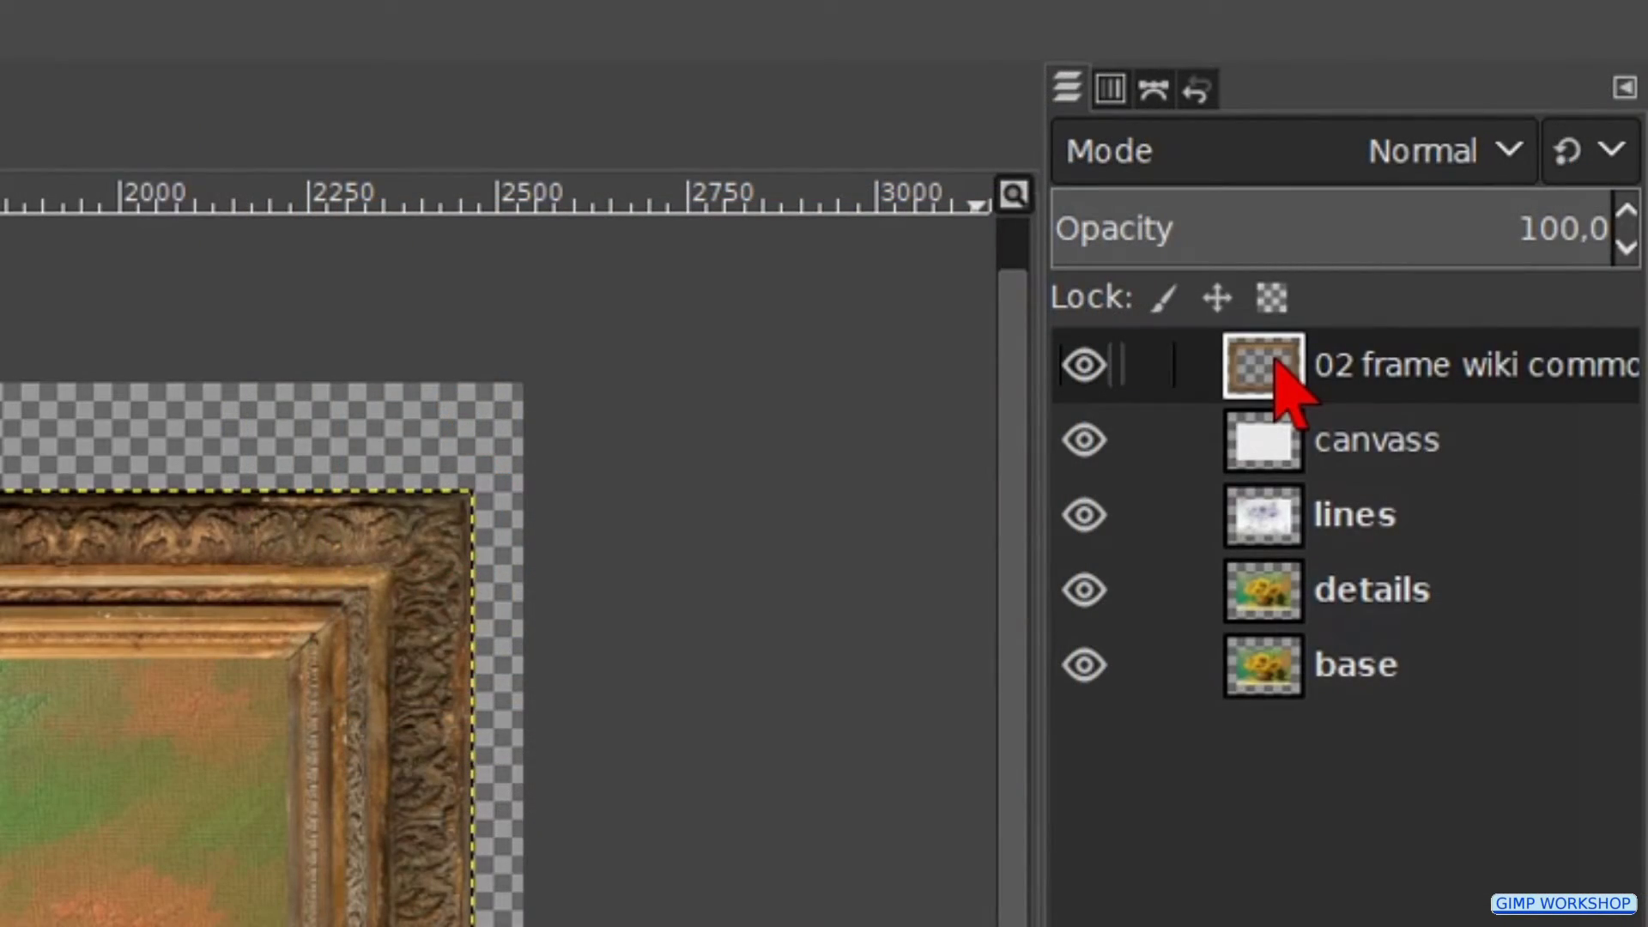
- Turn the frame layer's alpha into a selection and feather it by 3 px
{"action": "right_click", "coordinate": [1284, 382]}
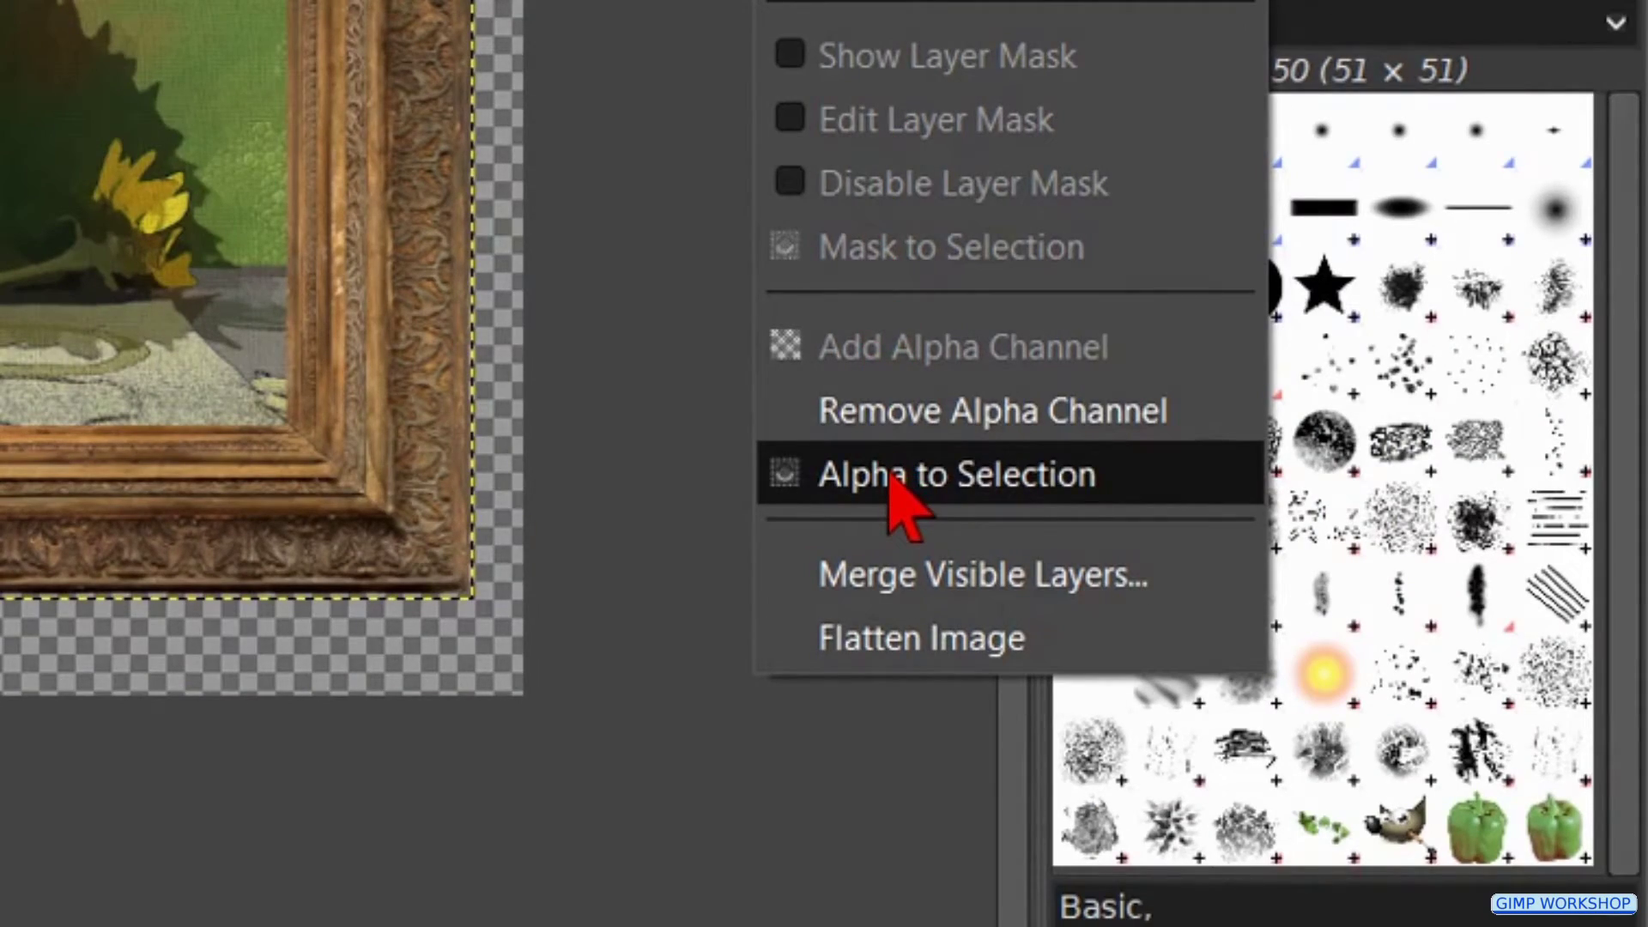
{"action": "left_click", "coordinate": [890, 476]}
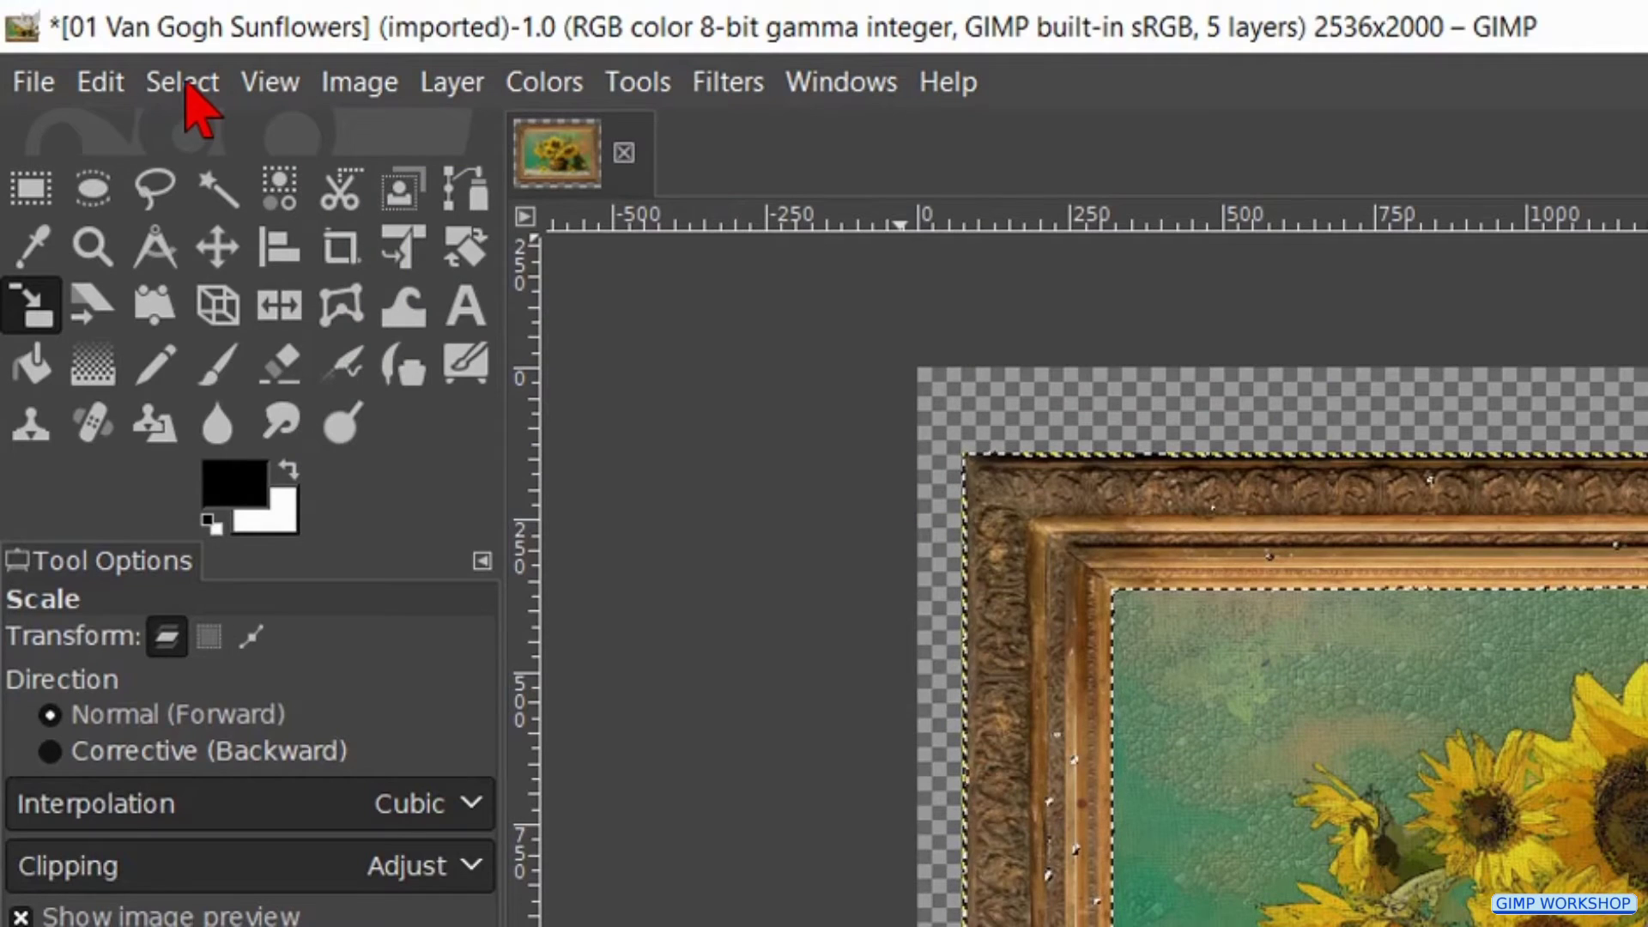
{"action": "left_click", "coordinate": [185, 80]}
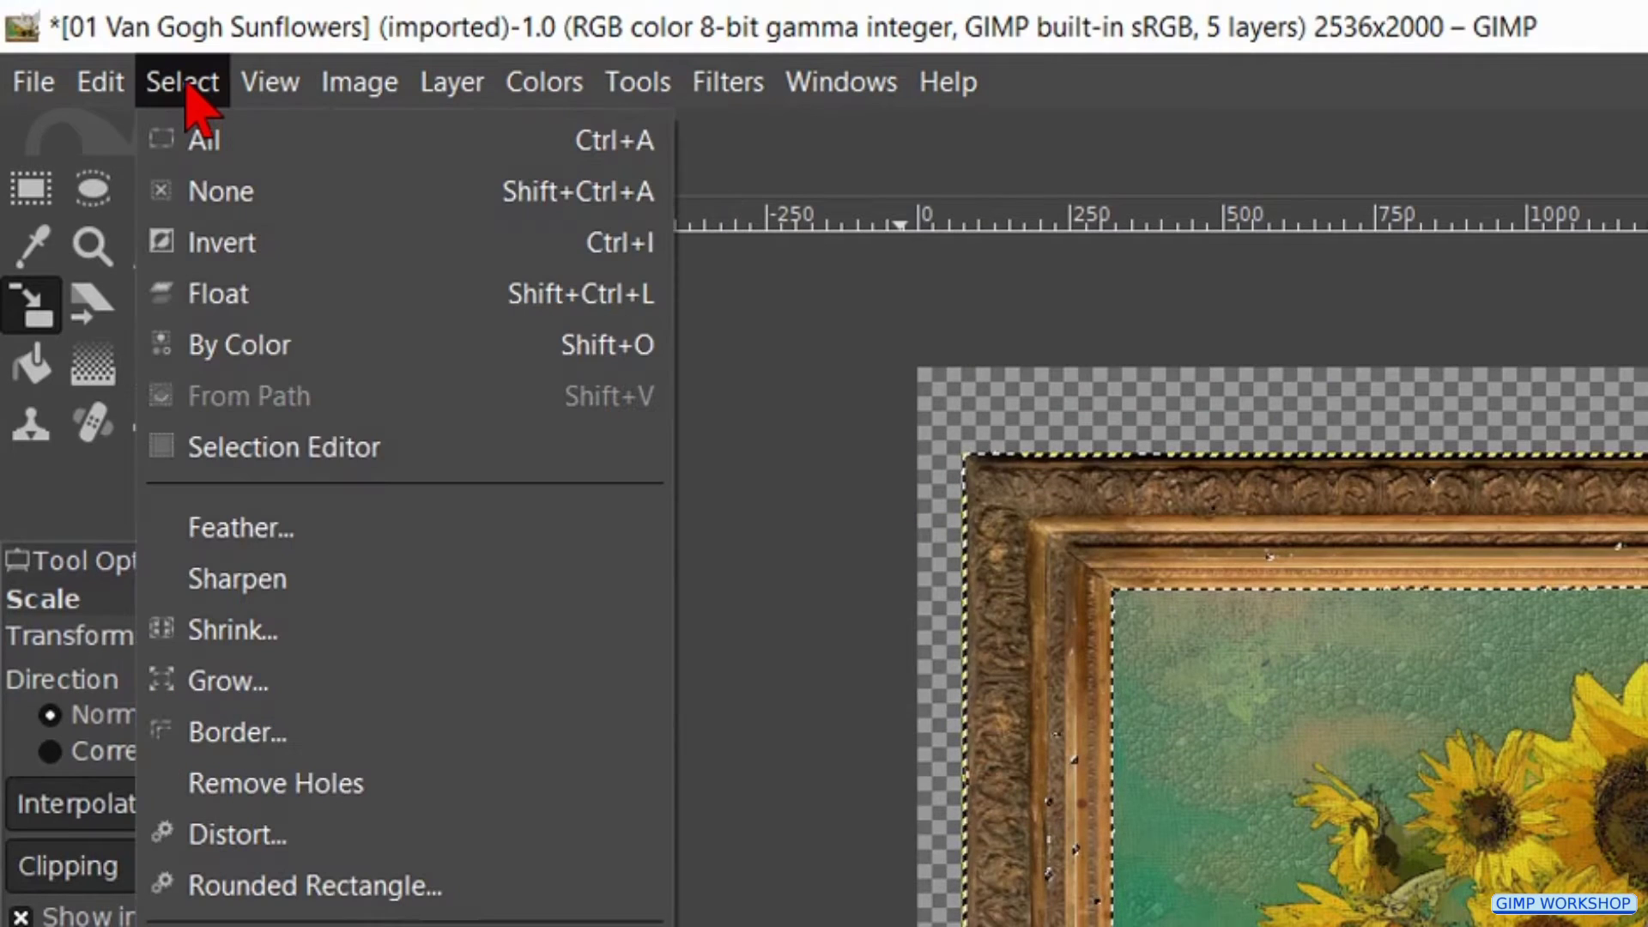
{"action": "left_click", "coordinate": [327, 524]}
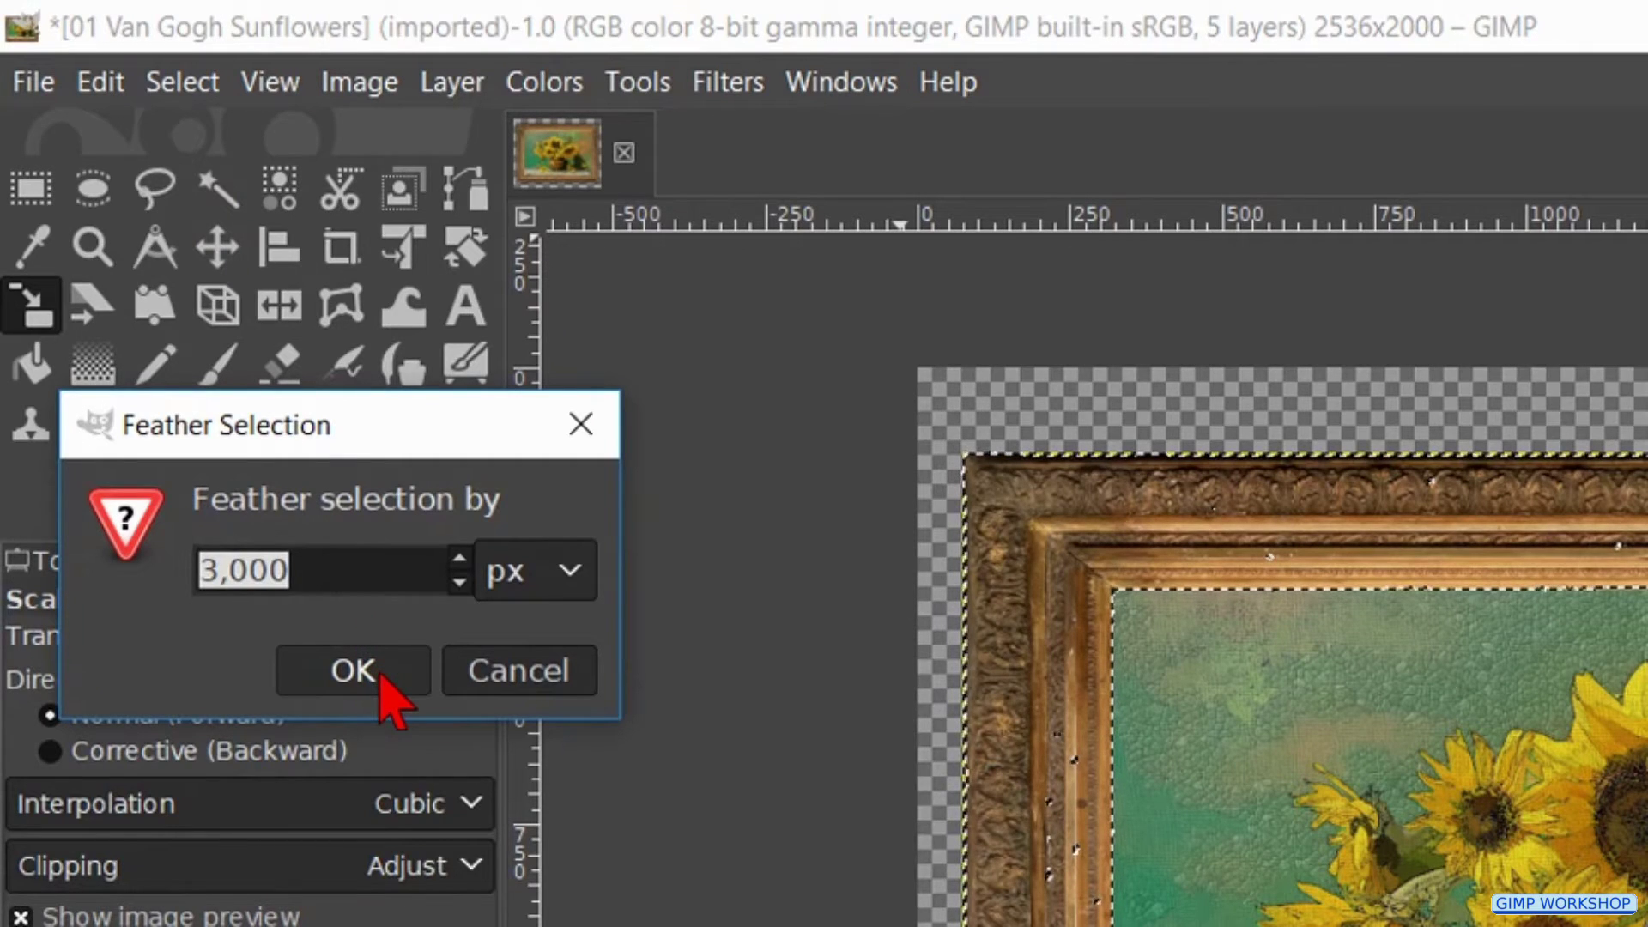
{"action": "left_click", "coordinate": [352, 671]}
{"action": "left_click", "coordinate": [100, 82]}
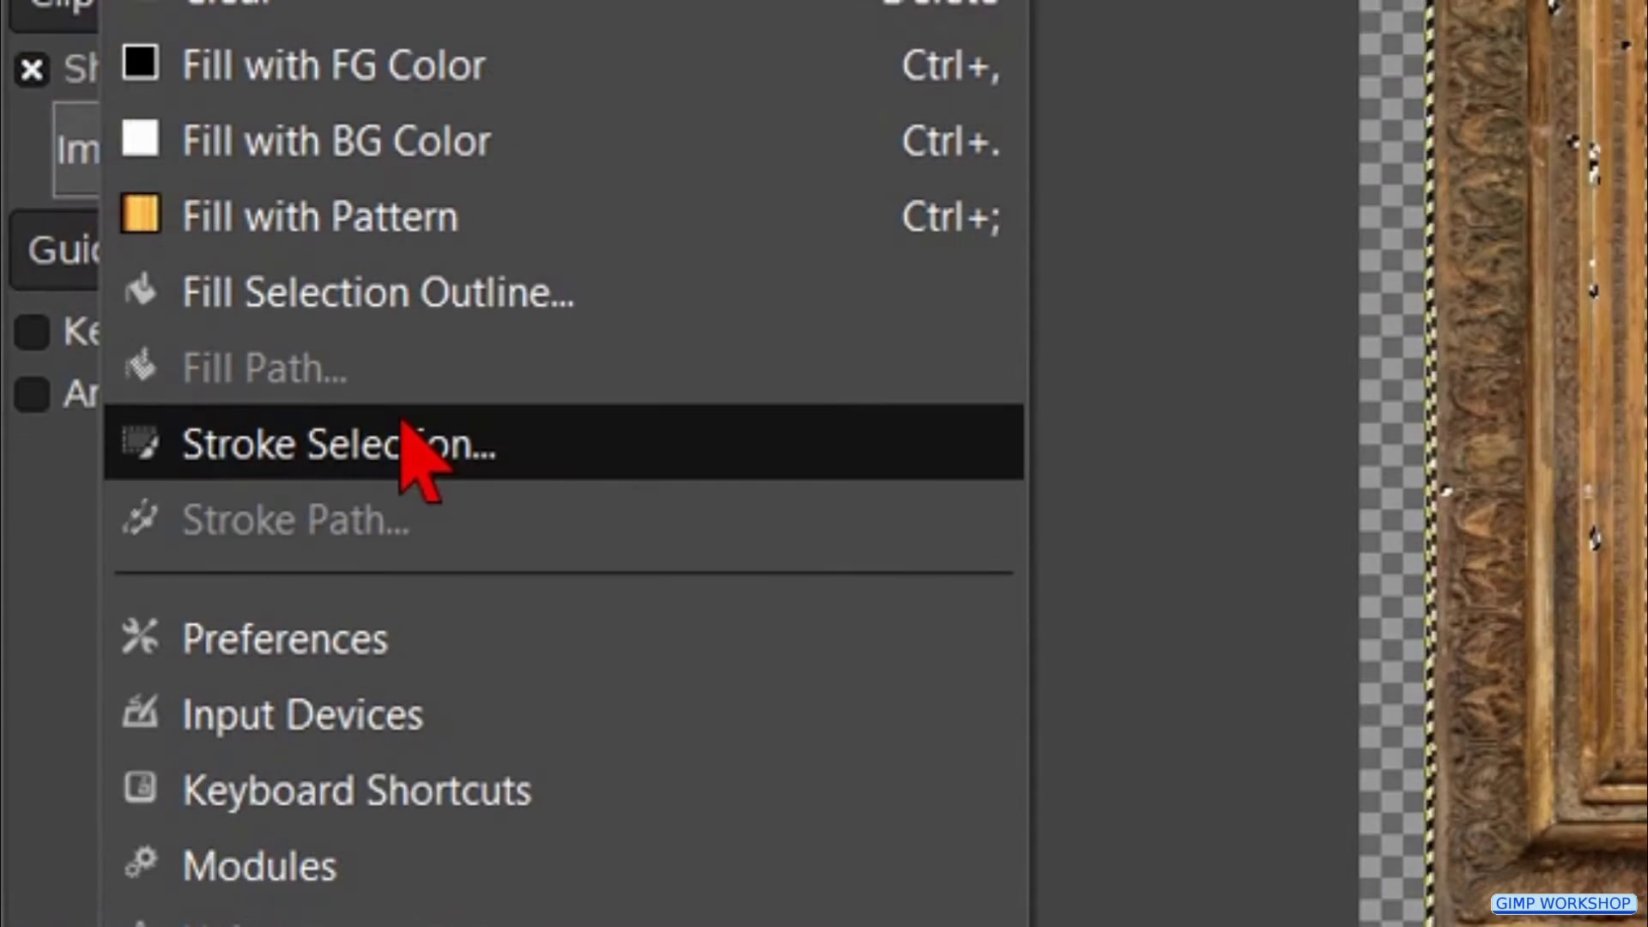
- Stroke the selection outline with a 3 px solid line
{"action": "left_click", "coordinate": [401, 423]}
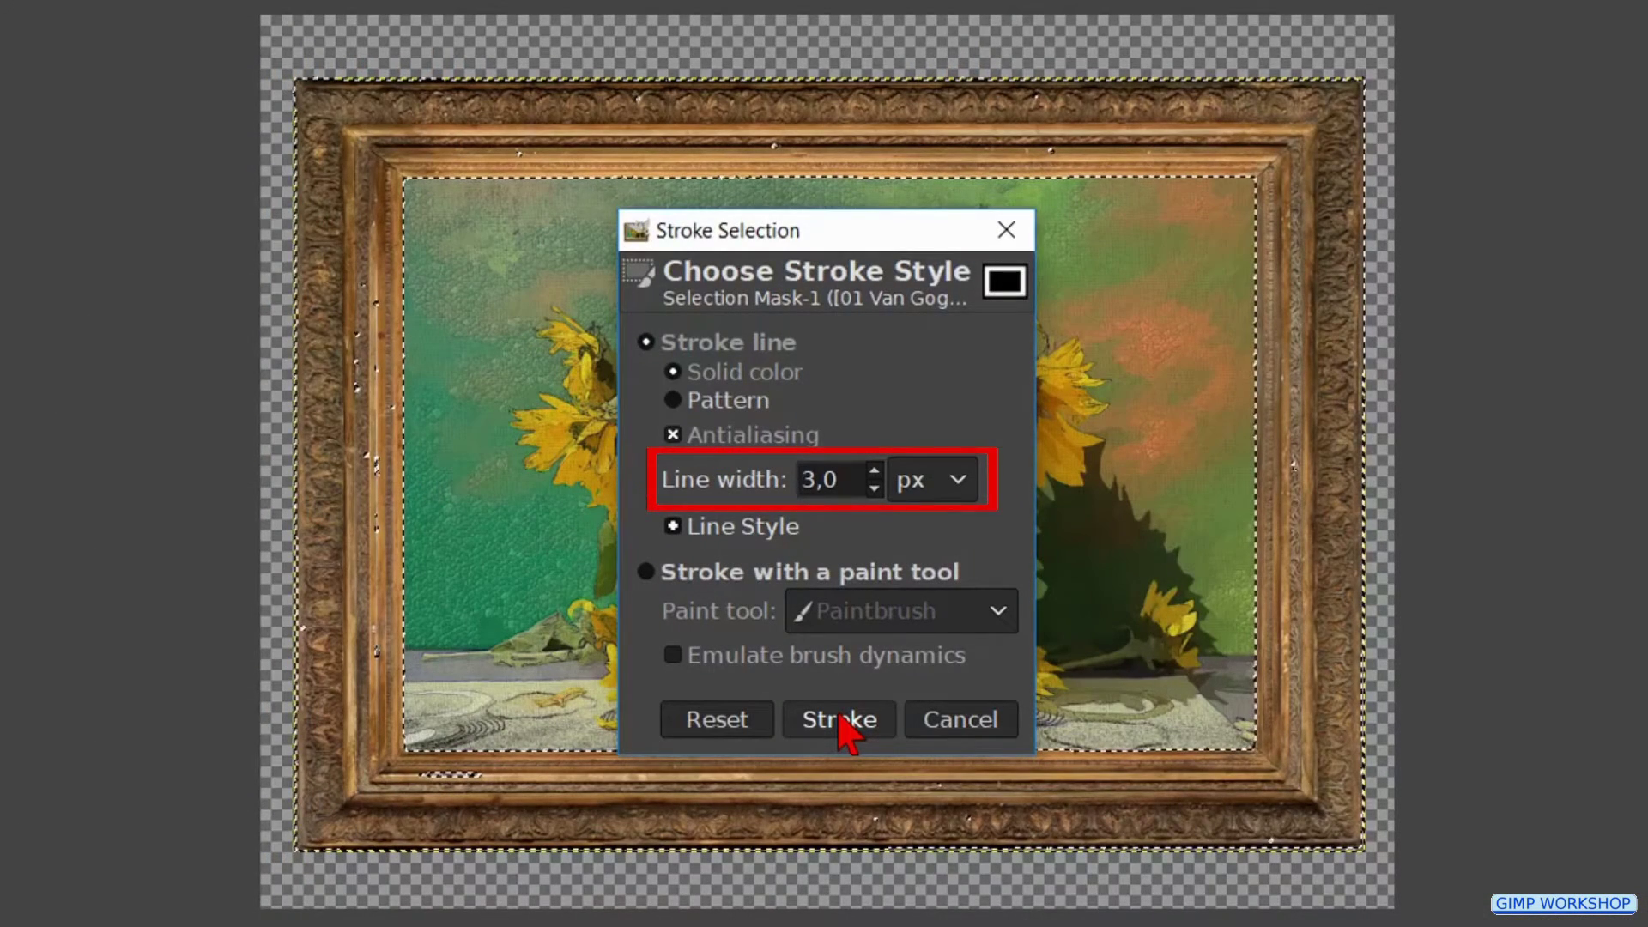
{"action": "left_click", "coordinate": [841, 726]}
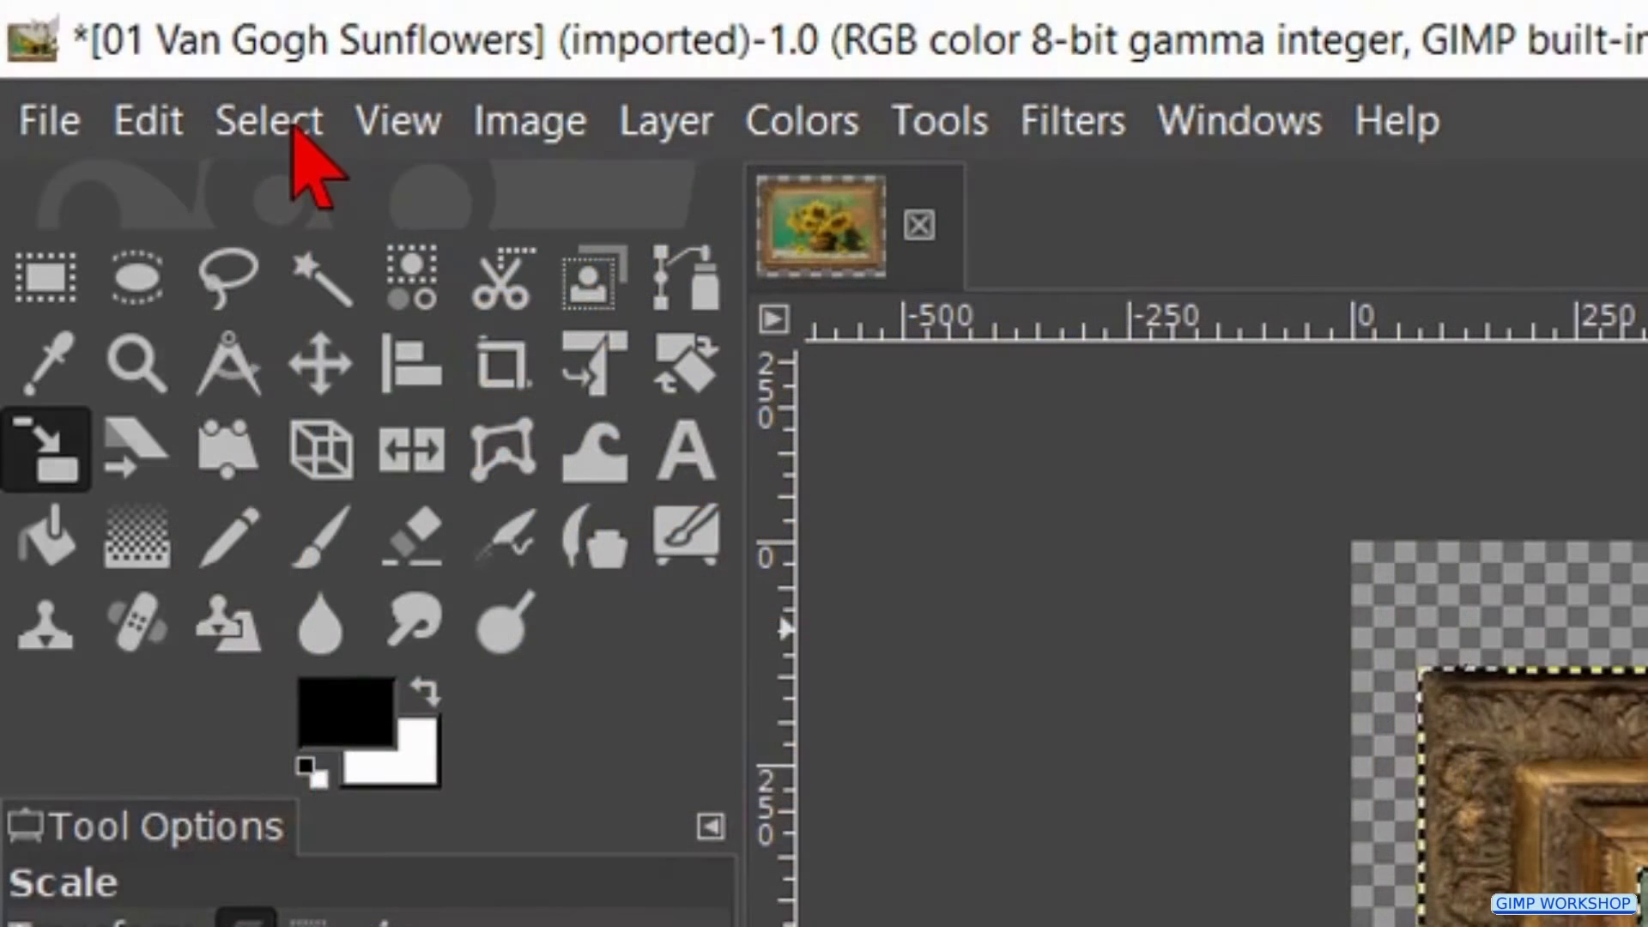
- Clear the selection with Shift+Ctrl+A and Select > None
{"action": "key", "text": "shift+ctrl+a"}
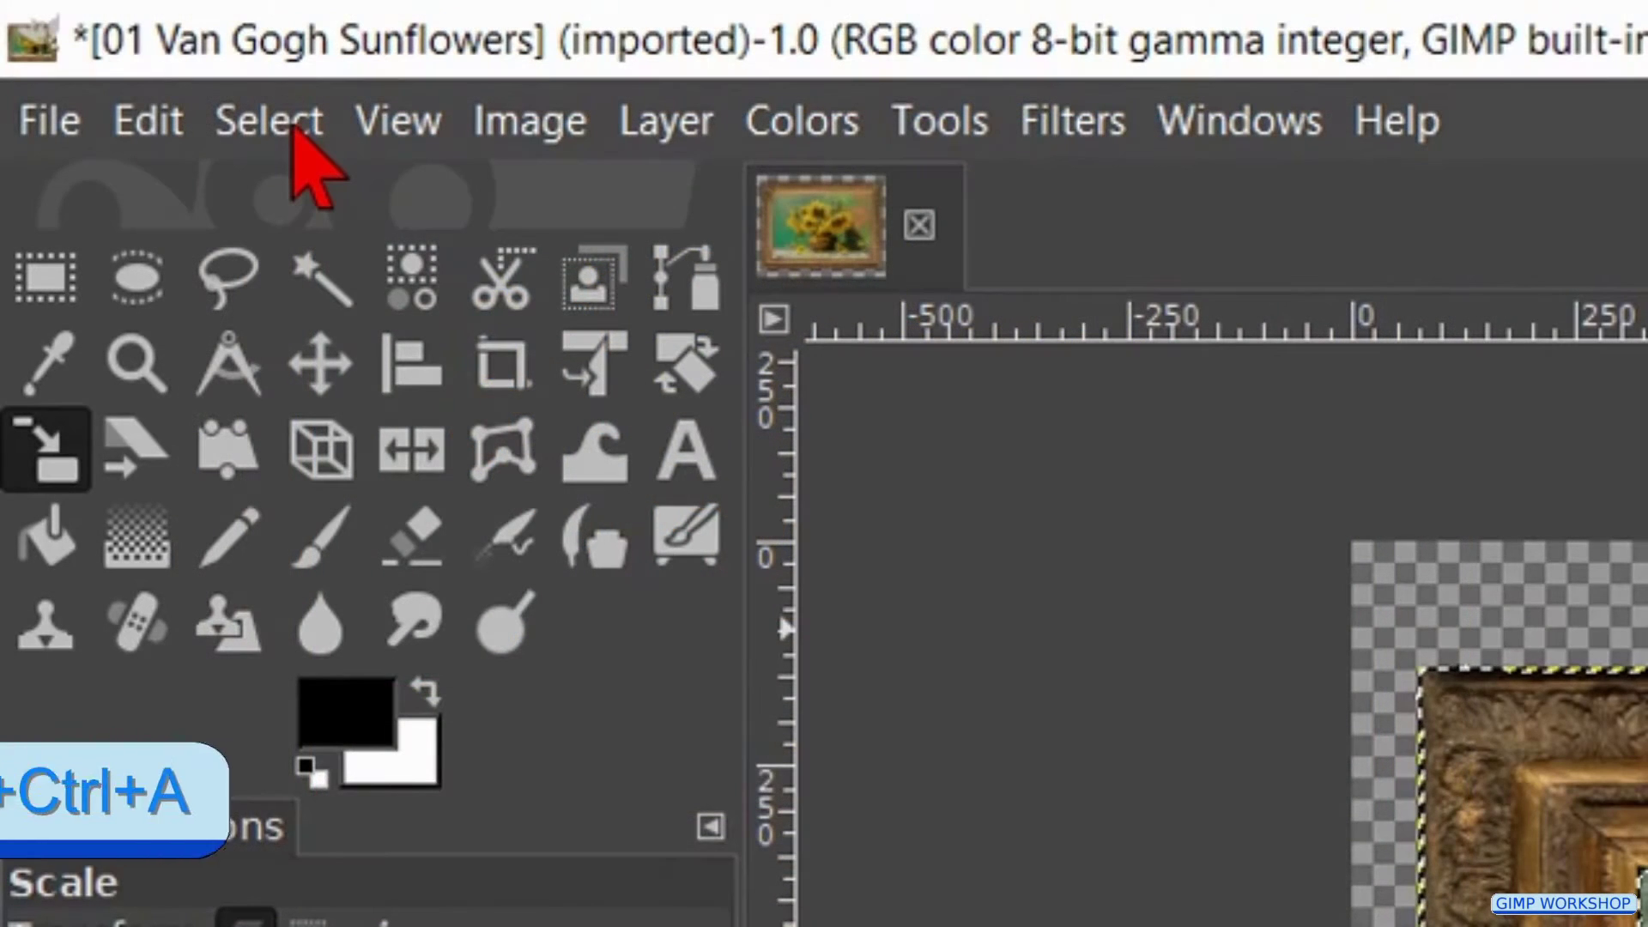
{"action": "left_click", "coordinate": [291, 127]}
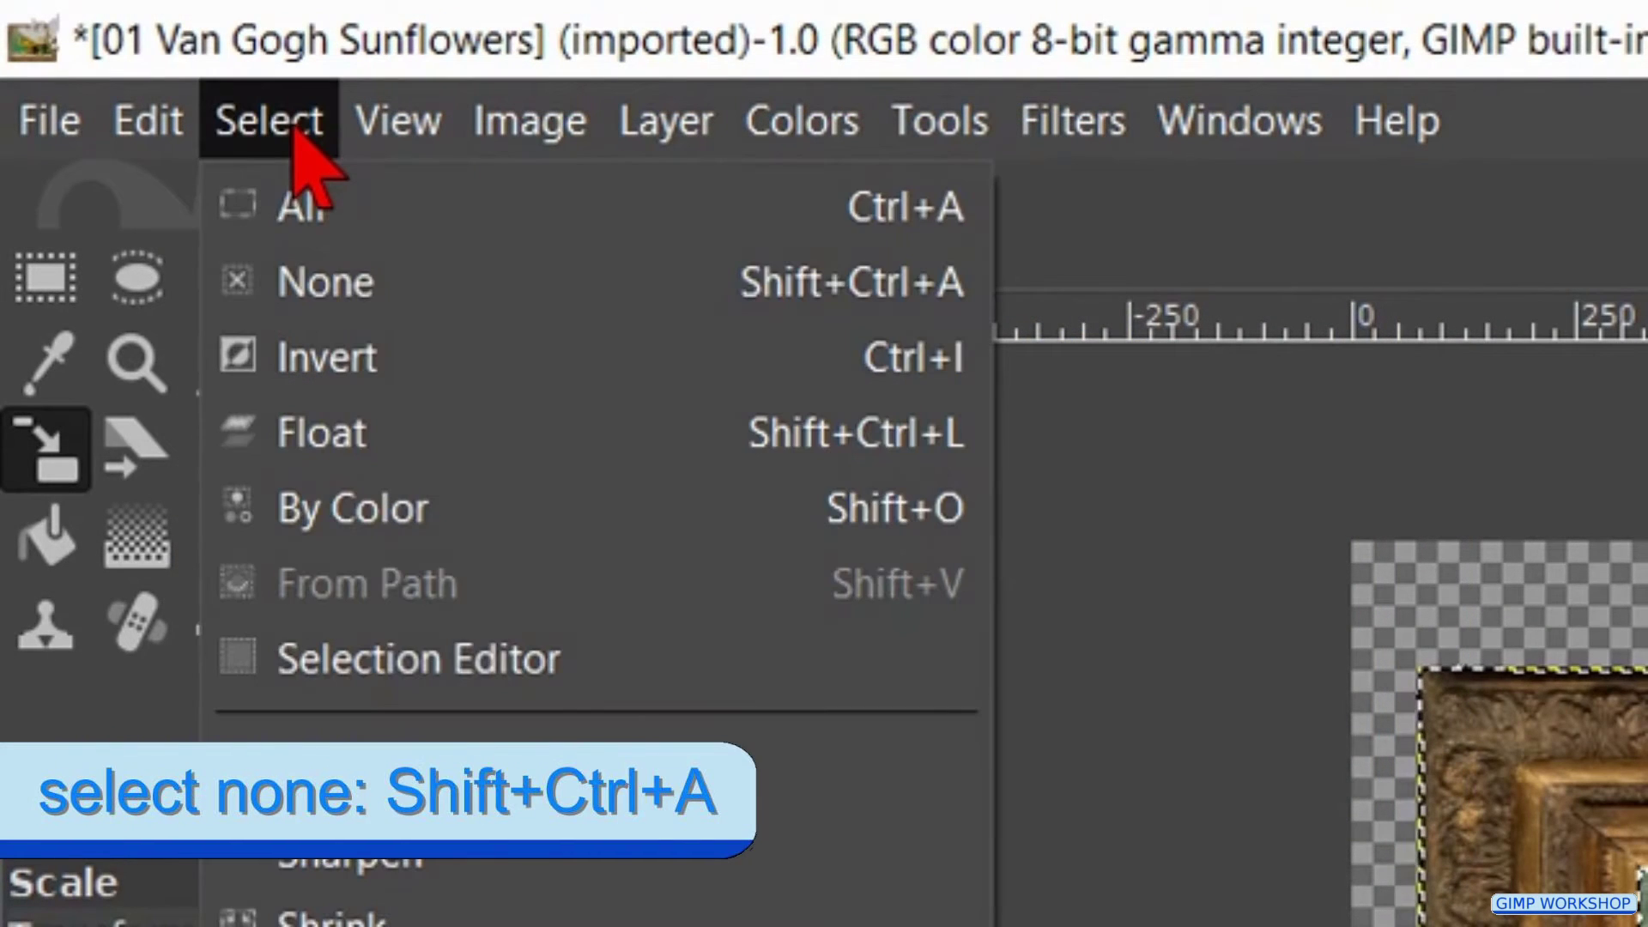
{"action": "left_click", "coordinate": [342, 290]}
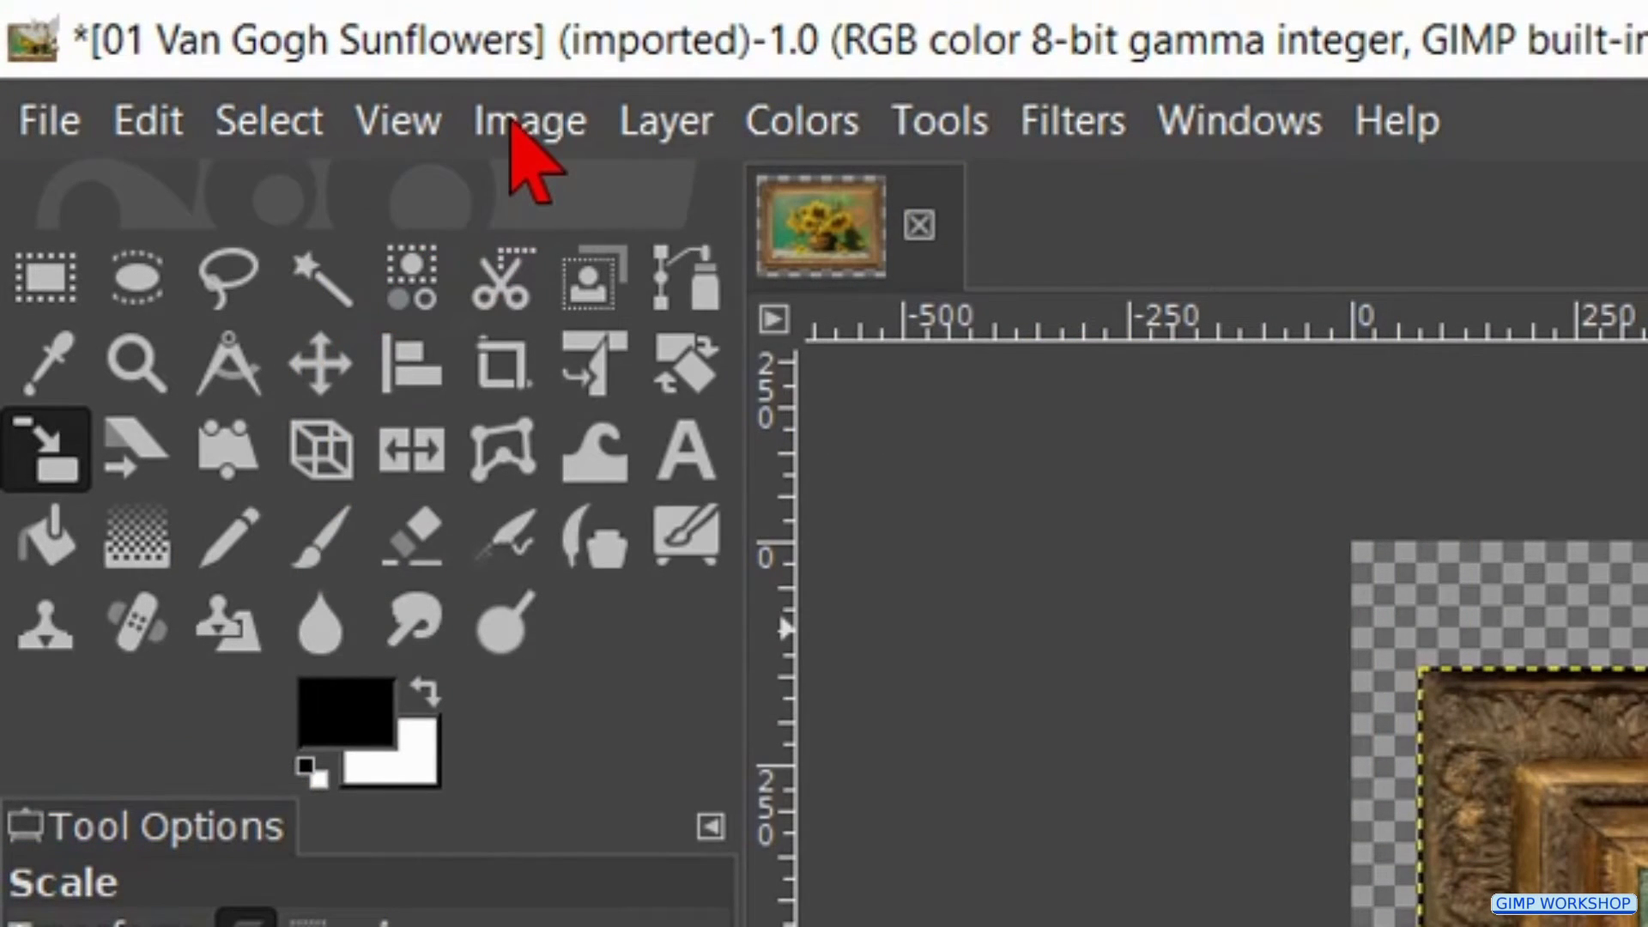
{"action": "left_click", "coordinate": [525, 128]}
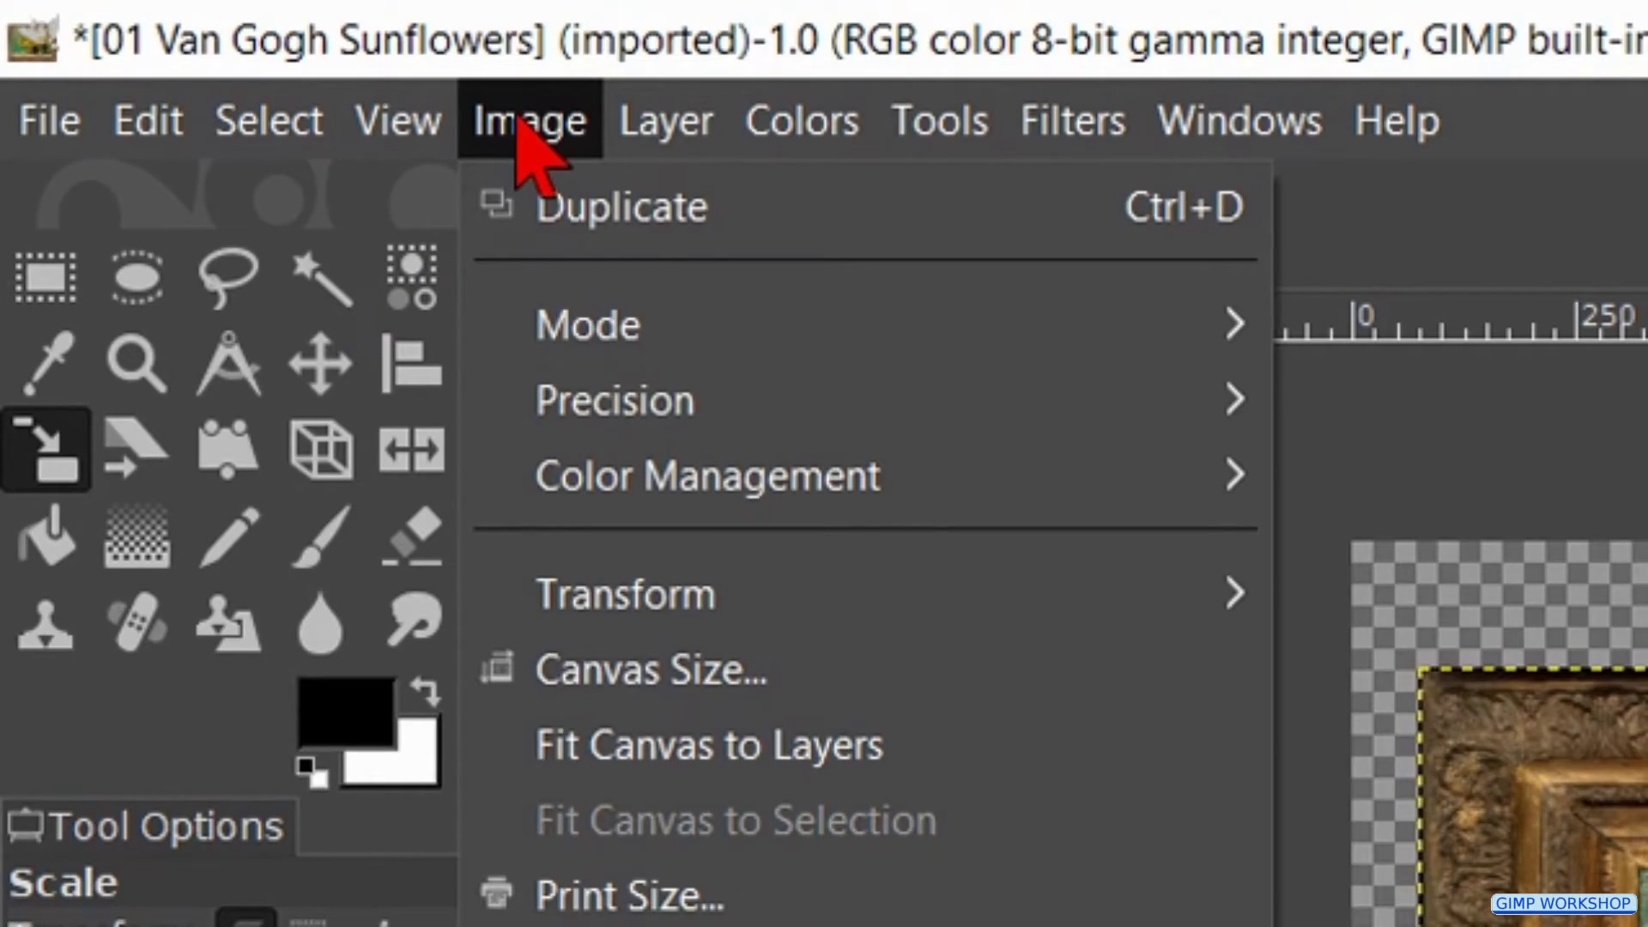